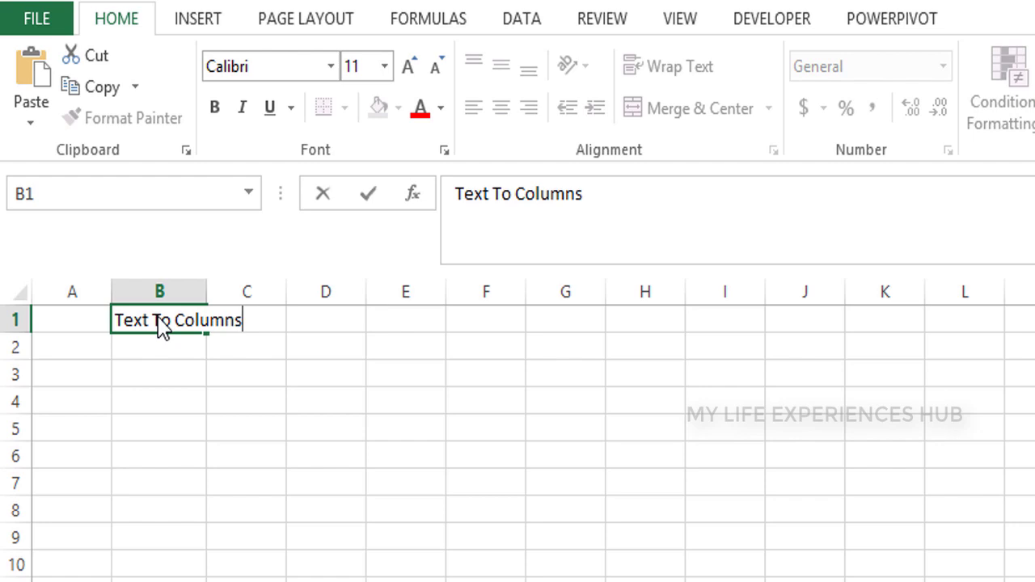
Finish the 'Text To Columns' title in B1 and merge and centre it across B1:C1
{"action": "key", "text": "Return"}
{"action": "key", "text": "Up"}
{"action": "key", "text": "shift+Right"}
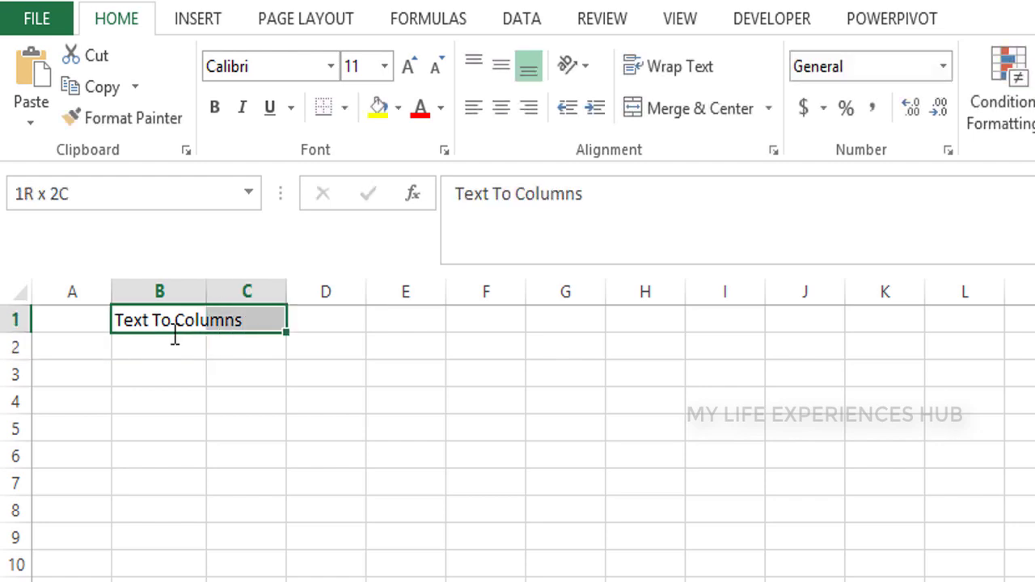
{"action": "left_click", "coordinate": [688, 121]}
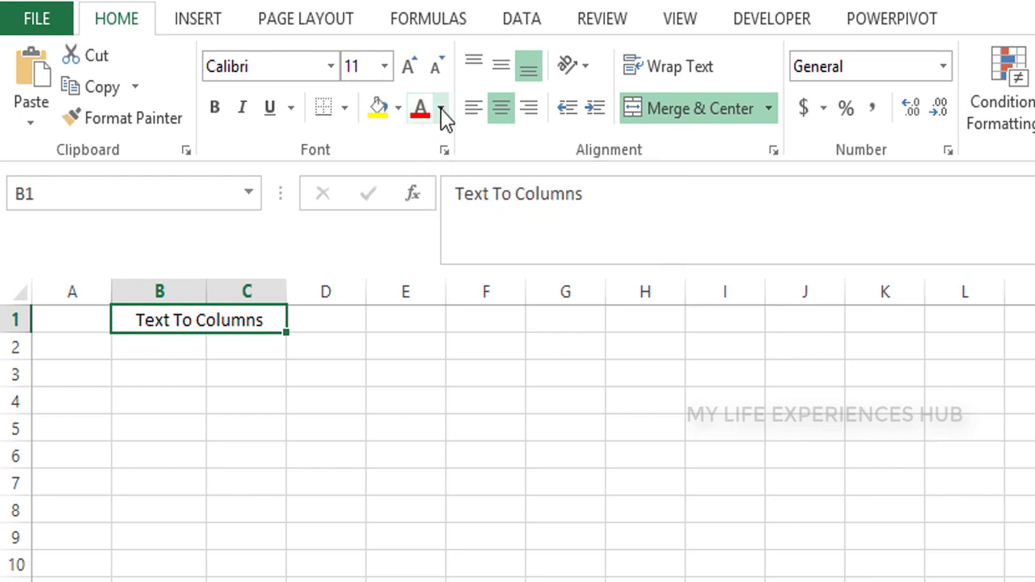
Colour the merged title white text on a green fill
{"action": "left_click", "coordinate": [441, 113]}
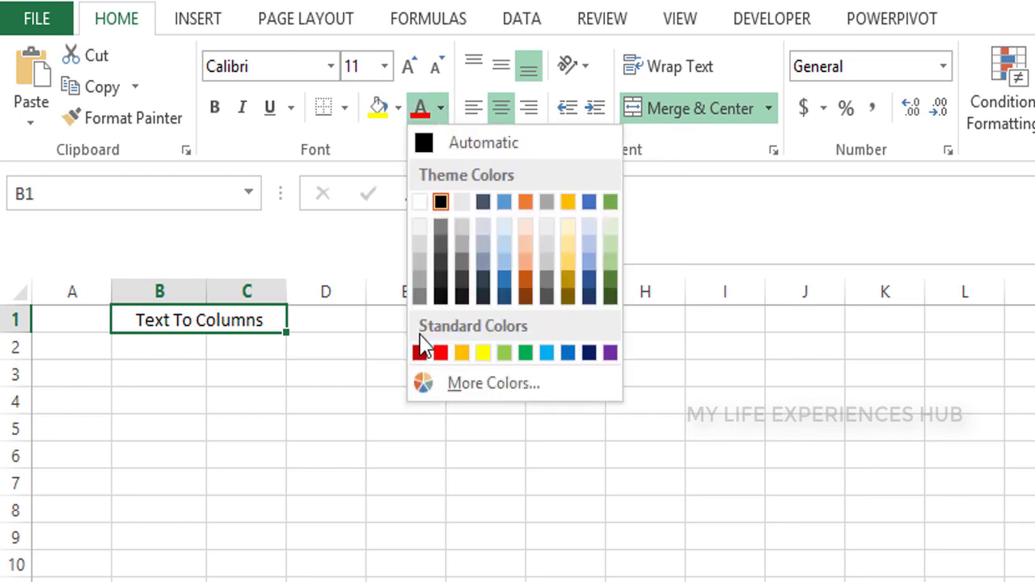
{"action": "left_click", "coordinate": [526, 355]}
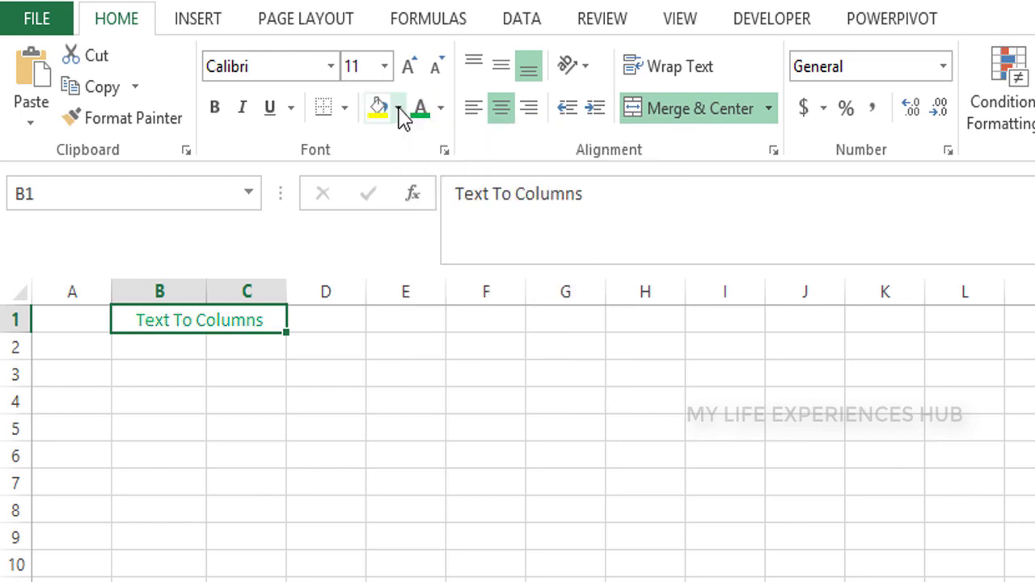
{"action": "left_click", "coordinate": [402, 114]}
{"action": "left_click", "coordinate": [378, 170]}
{"action": "left_click", "coordinate": [439, 114]}
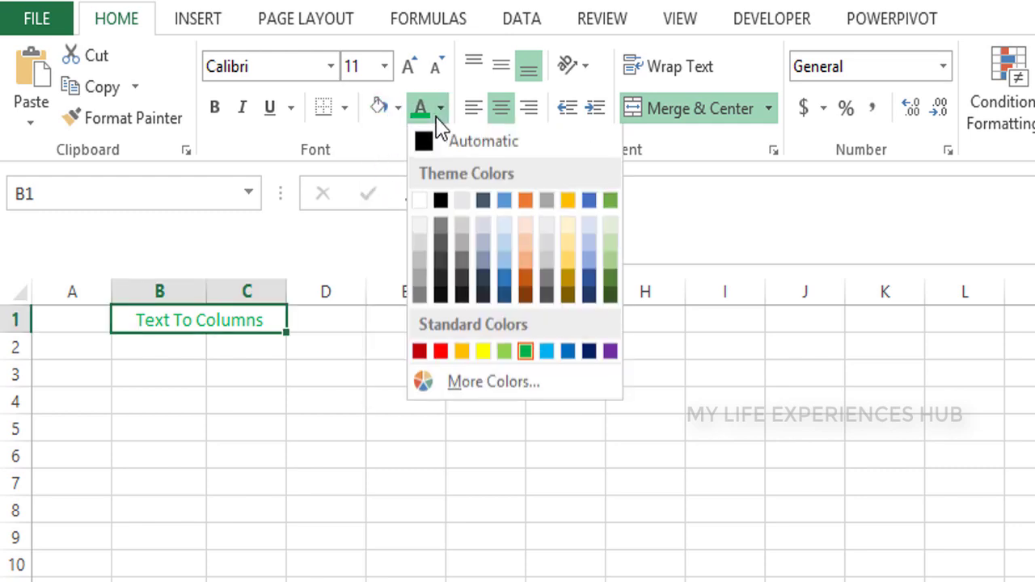
{"action": "left_click", "coordinate": [419, 201]}
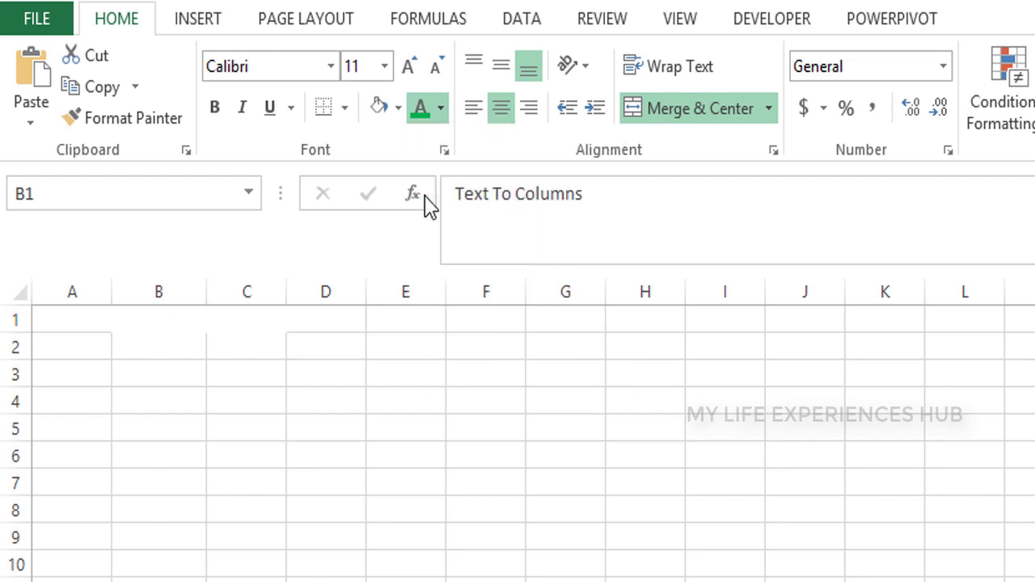
{"action": "left_click", "coordinate": [398, 109]}
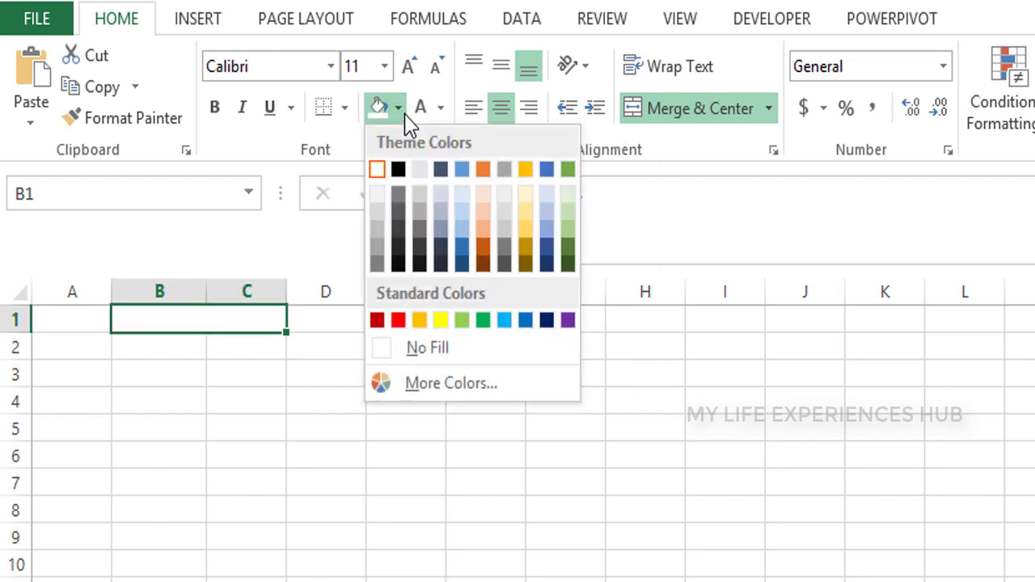
{"action": "left_click", "coordinate": [484, 321]}
Bold the title, enter 'By Semicolon' in A4 and autofit column A
{"action": "key", "text": "ctrl+b"}
{"action": "key", "text": "Down"}
{"action": "key", "text": "Down"}
{"action": "key", "text": "Down"}
{"action": "key", "text": "Down"}
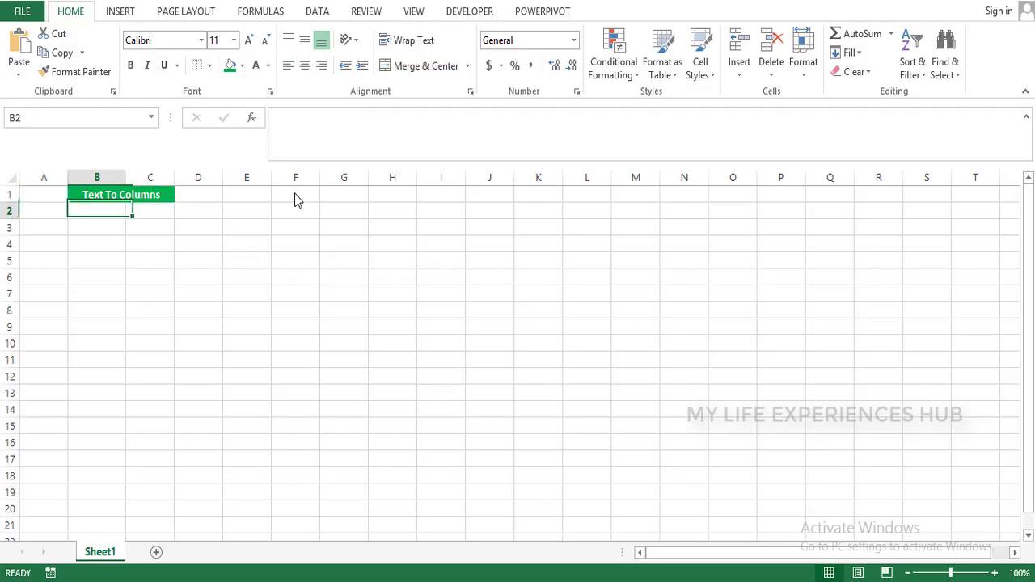
{"action": "key", "text": "Left"}
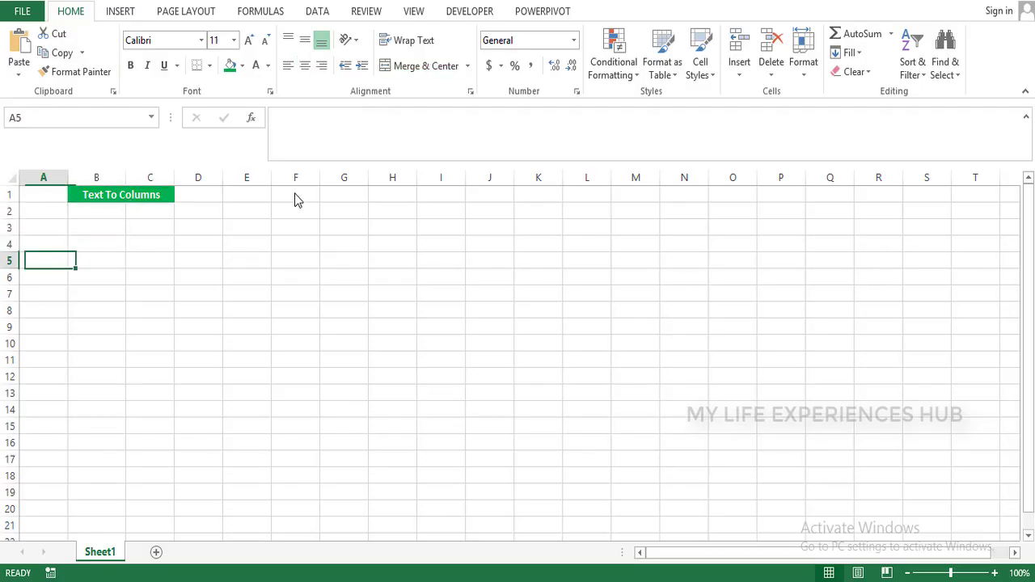
{"action": "key", "text": "Up"}
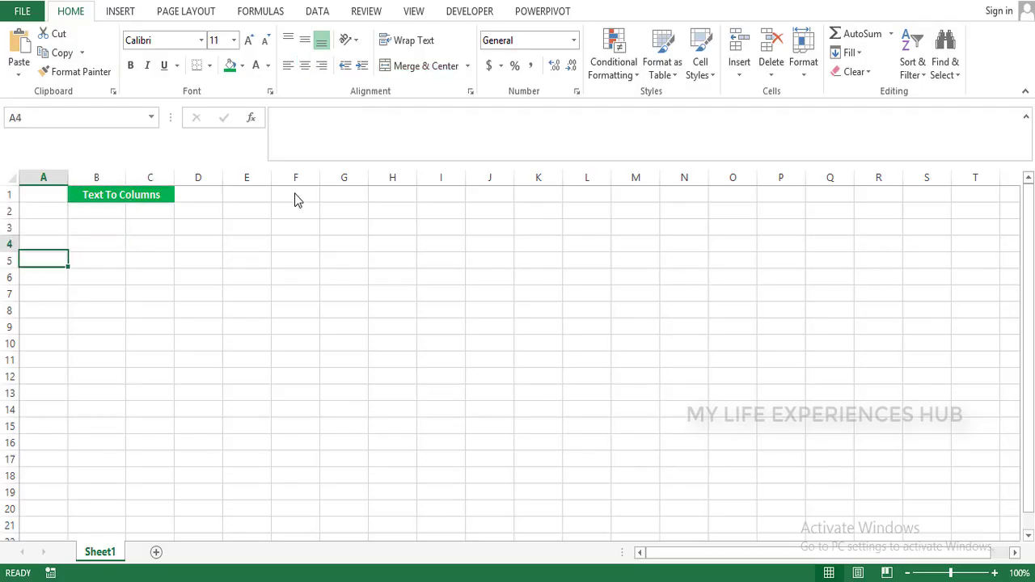
{"action": "type", "text": "By S"}
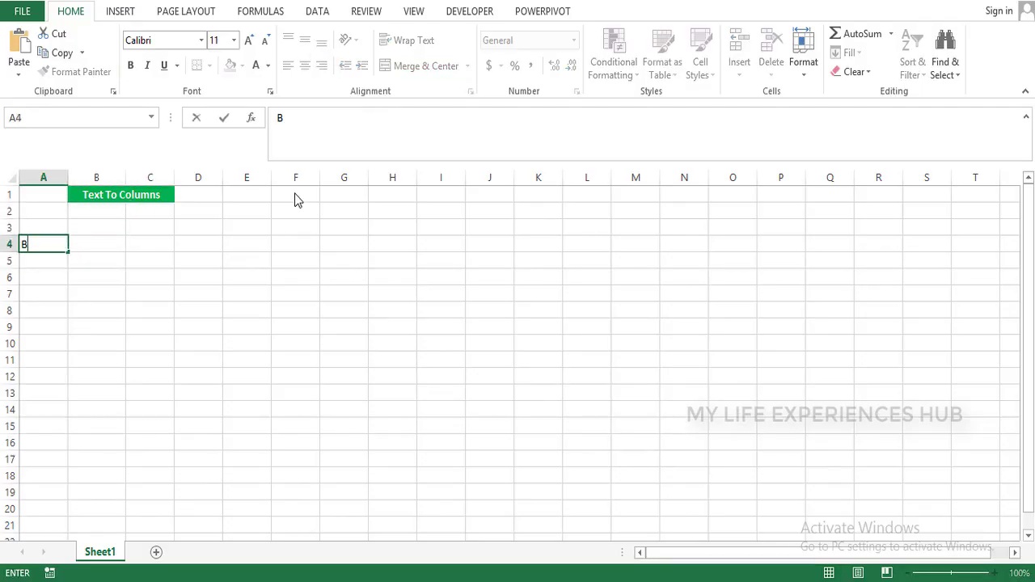
{"action": "type", "text": "emi"}
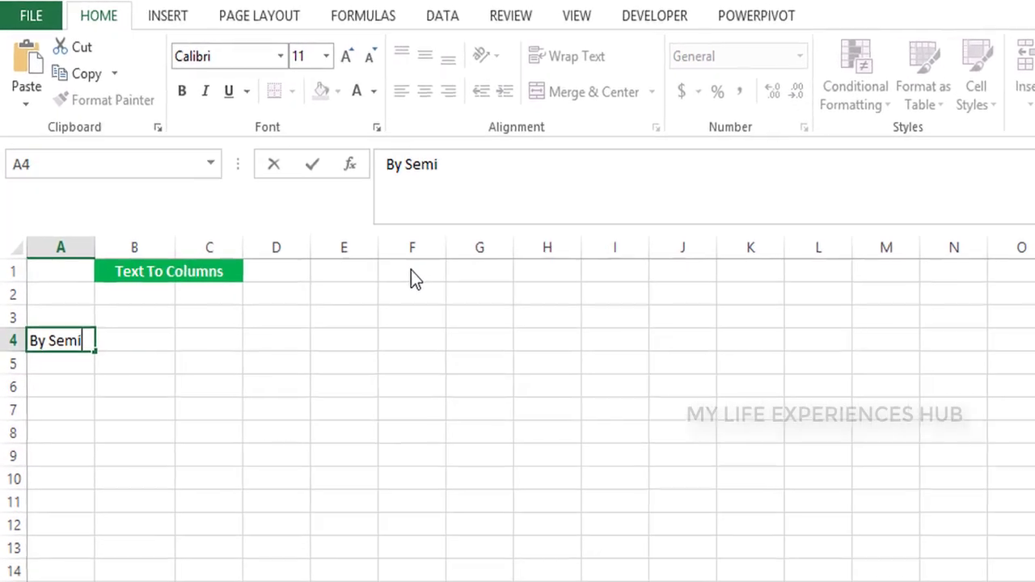
{"action": "type", "text": "colon"}
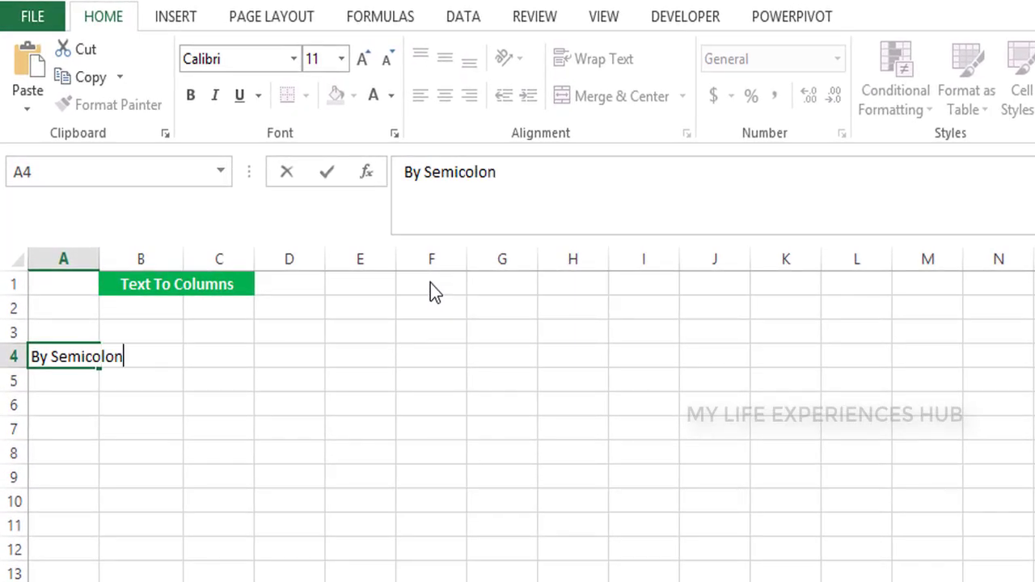
{"action": "key", "text": "Return"}
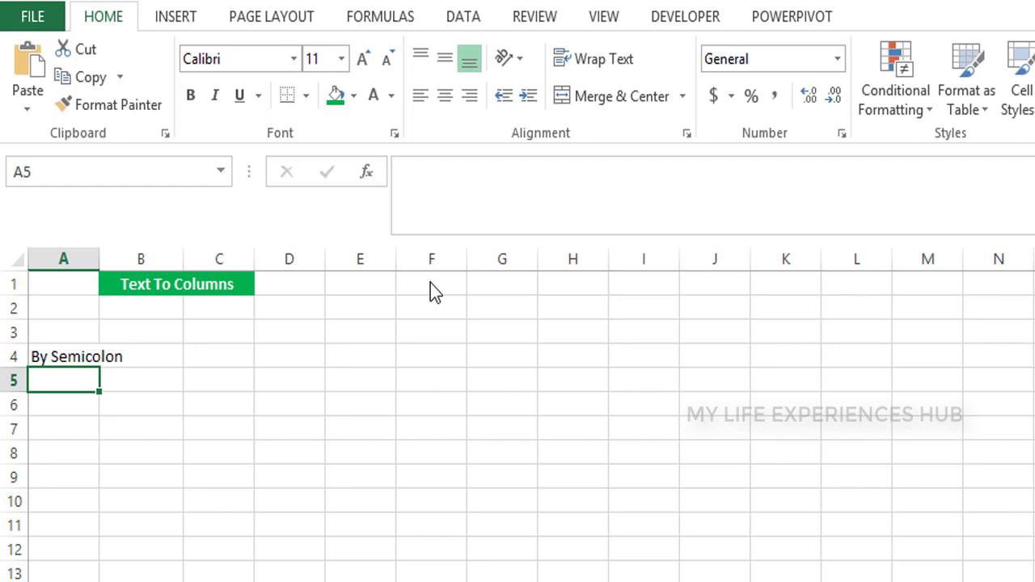
{"action": "double_click", "coordinate": [101, 265]}
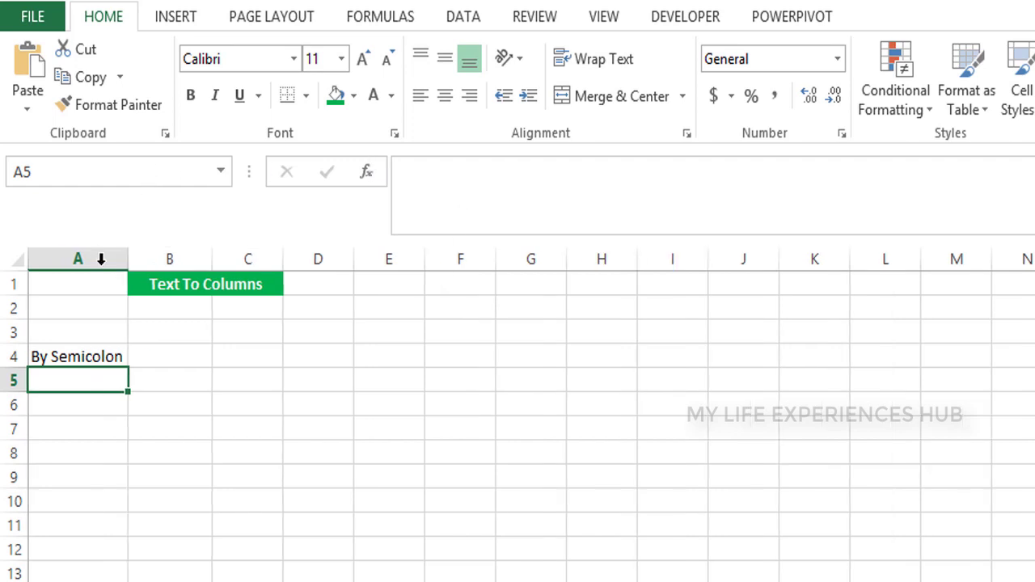
Enter 'By coma' in A10 and 'By Space' in A16
{"action": "key", "text": "Down"}
{"action": "key", "text": "Down"}
{"action": "key", "text": "Down"}
{"action": "key", "text": "Down"}
{"action": "key", "text": "Down"}
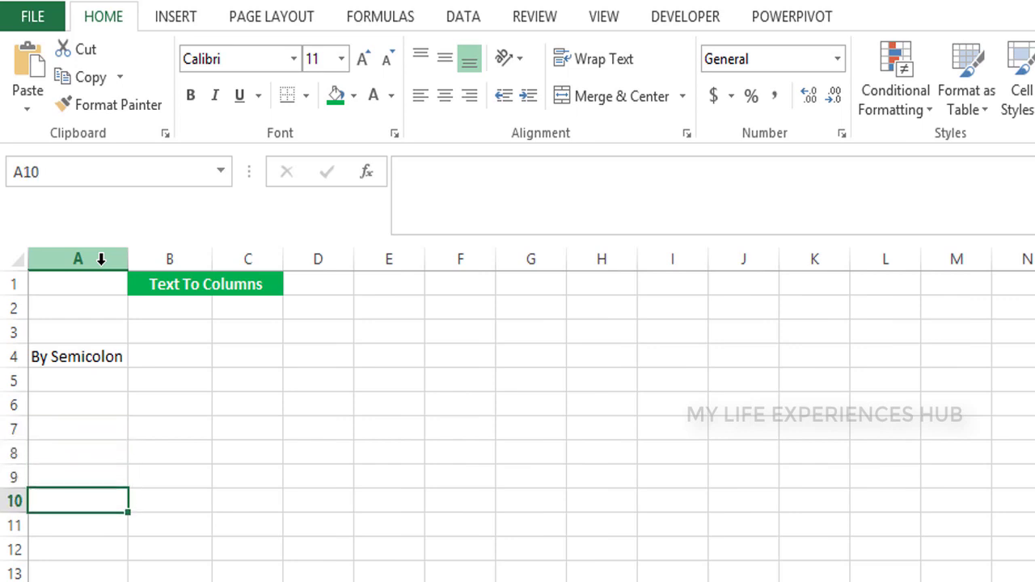
{"action": "type", "text": "B"}
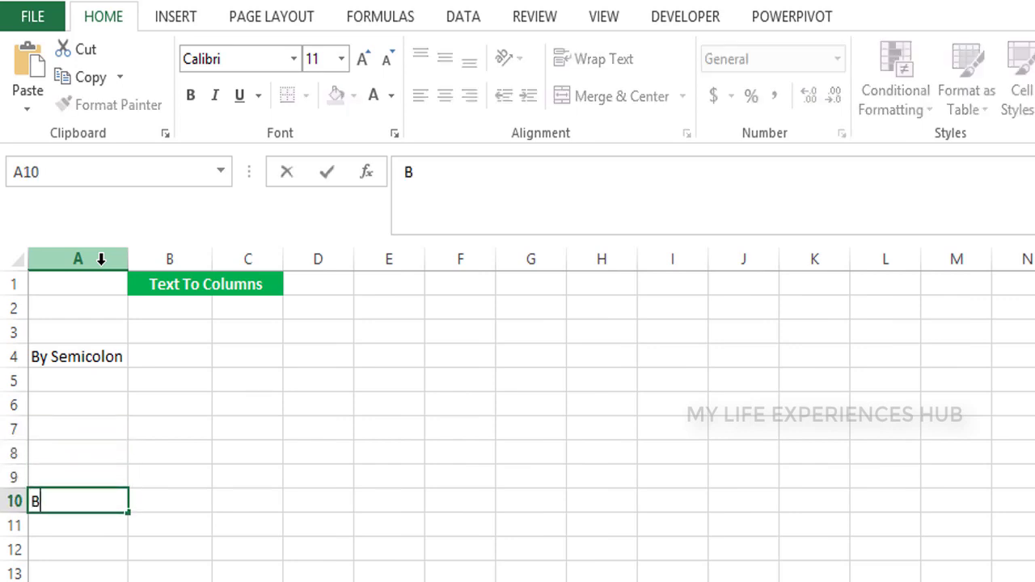
{"action": "type", "text": "y com"}
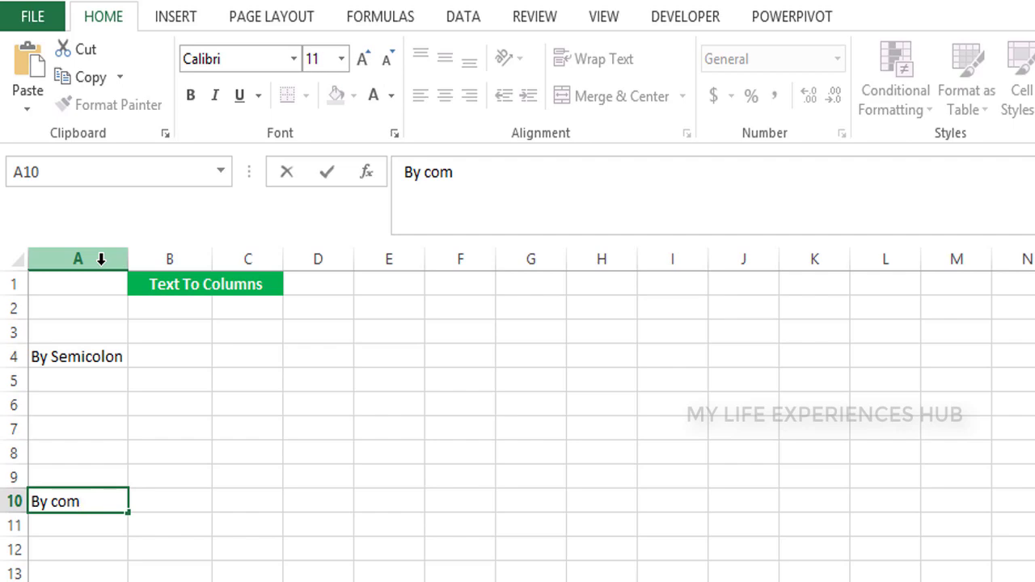
{"action": "type", "text": "a"}
{"action": "key", "text": "Return"}
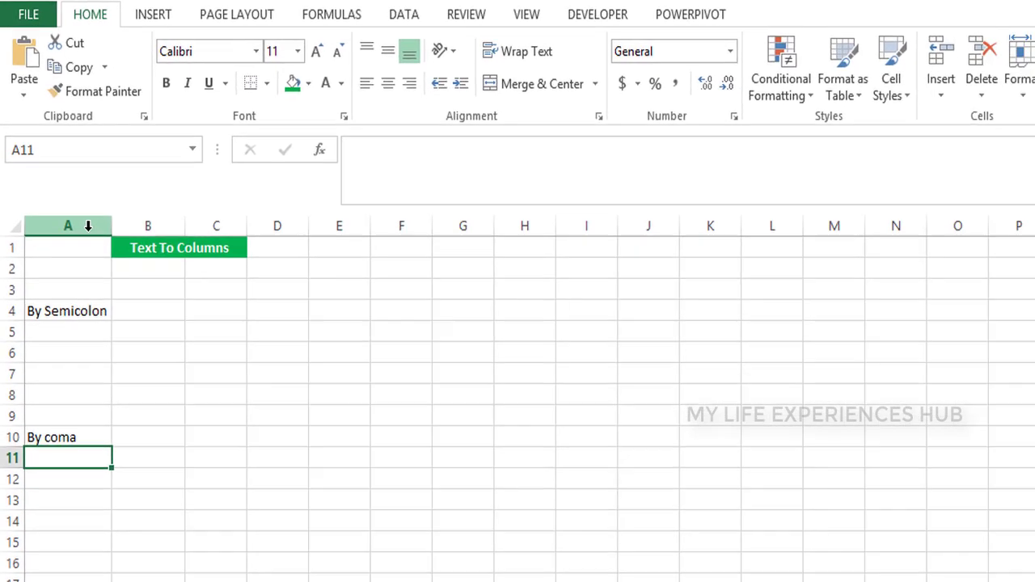
{"action": "key", "text": "Down"}
{"action": "key", "text": "Down"}
{"action": "key", "text": "Down"}
{"action": "key", "text": "Down"}
{"action": "key", "text": "Down"}
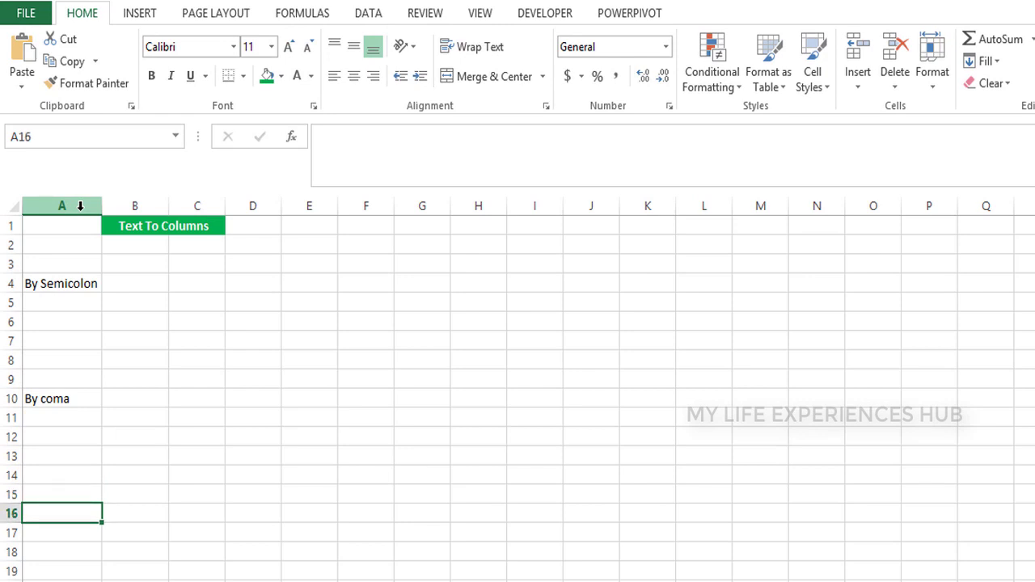
{"action": "type", "text": "By Spa"}
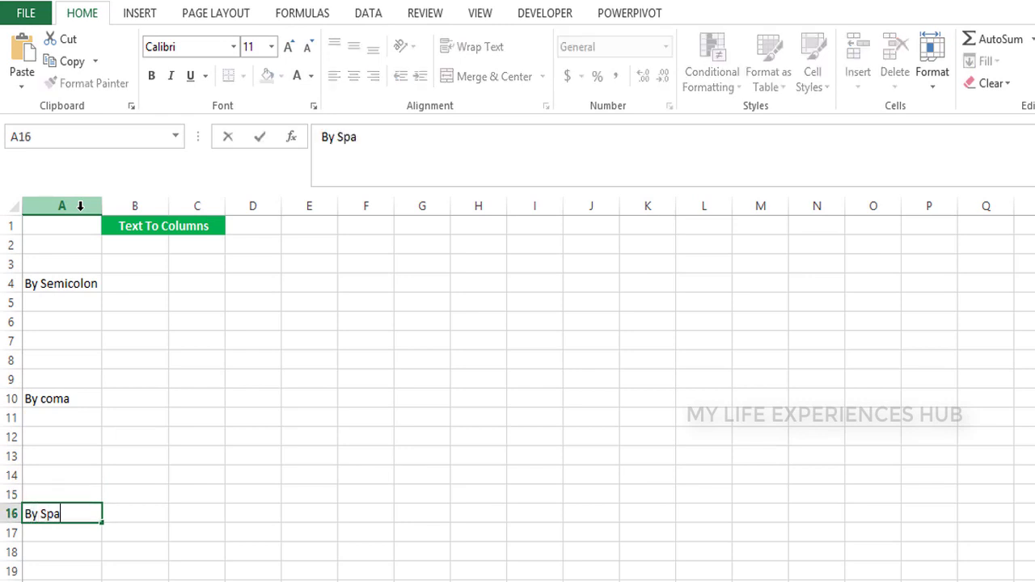
{"action": "type", "text": "ce"}
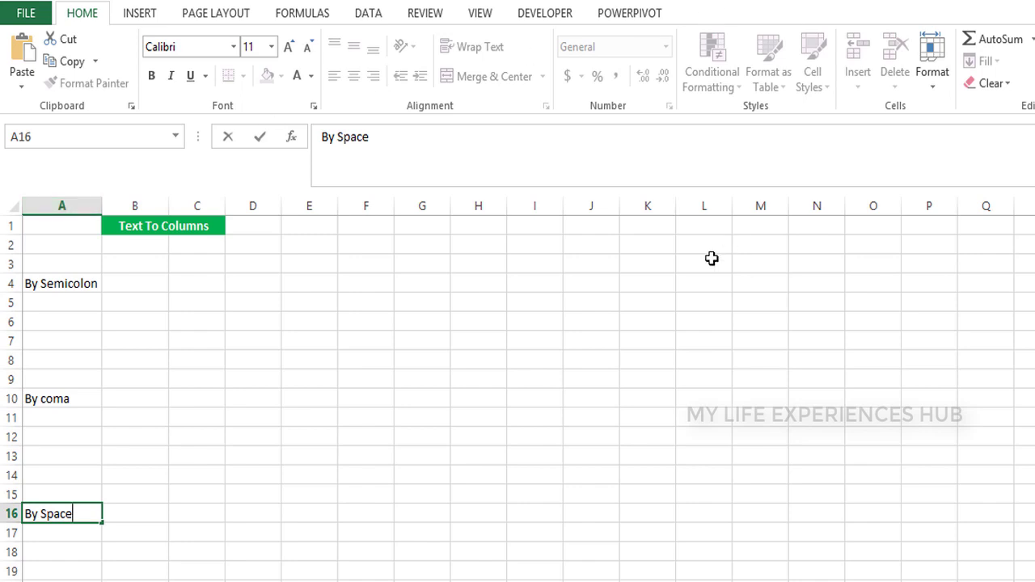
{"action": "left_click", "coordinate": [700, 280]}
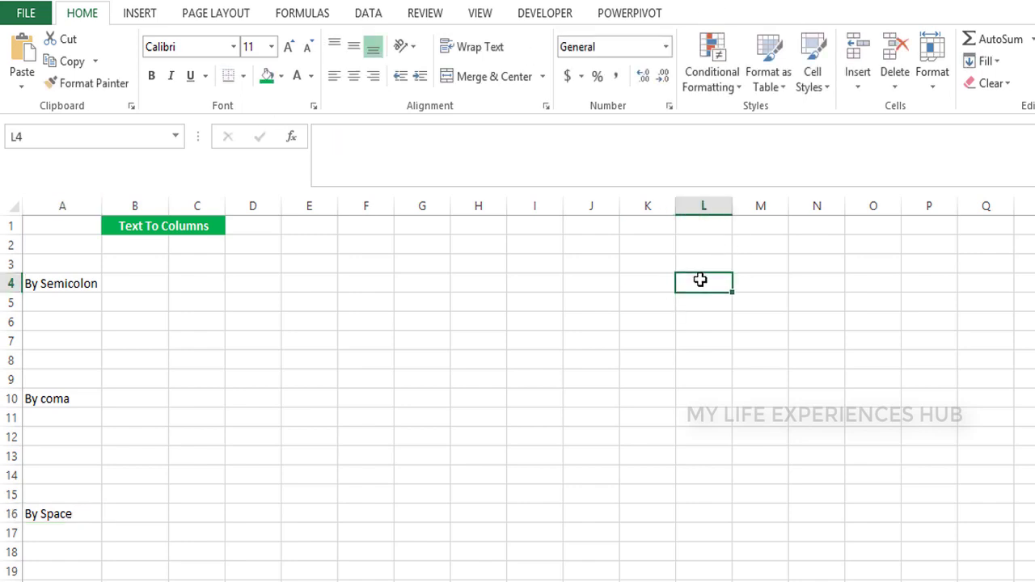
Enter the label 'By other symbol' in J4
{"action": "key", "text": "Left"}
{"action": "key", "text": "Left"}
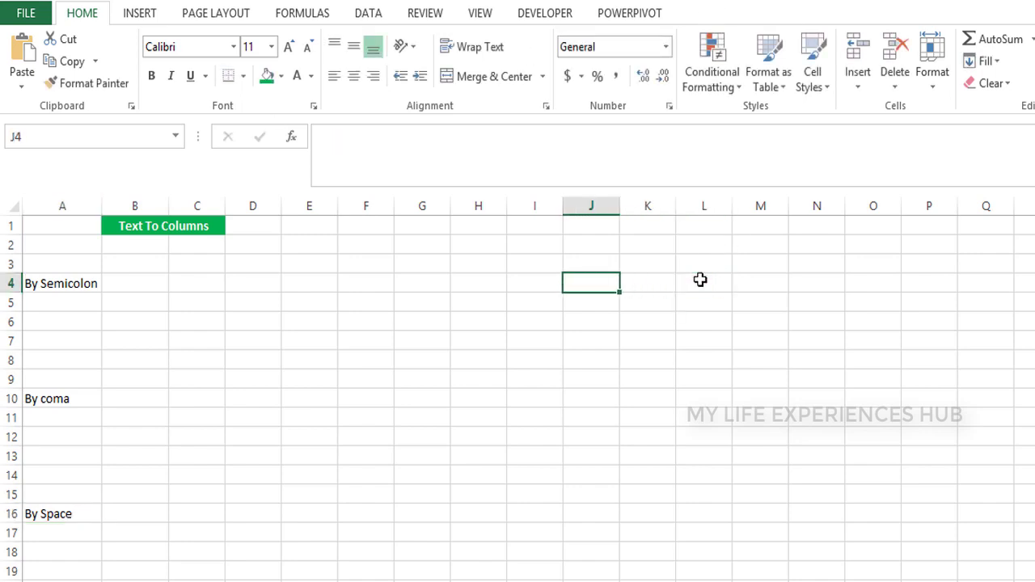
{"action": "type", "text": "By"}
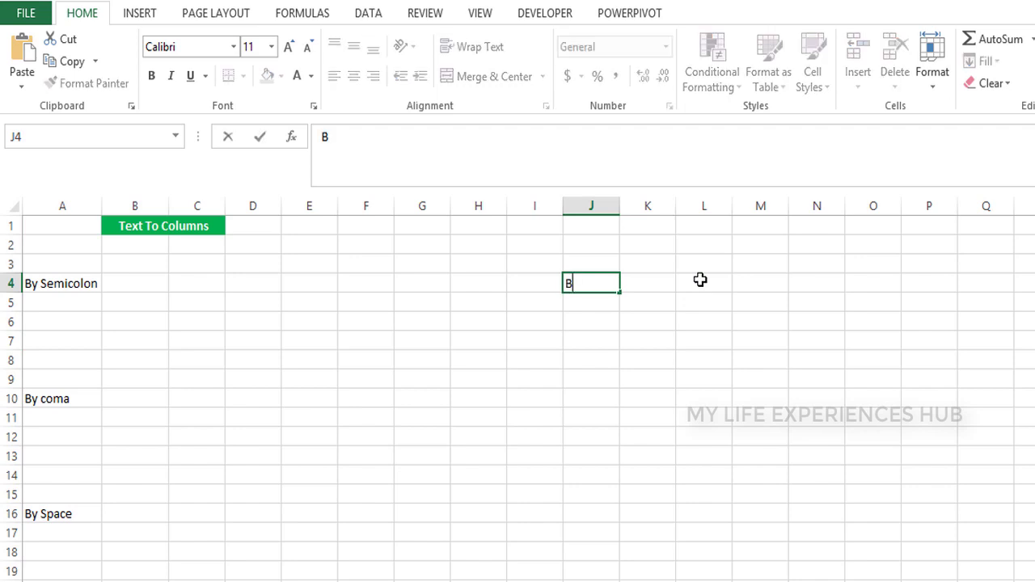
{"action": "key", "text": "BackSpace"}
{"action": "key", "text": "BackSpace"}
{"action": "type", "text": "By othe"}
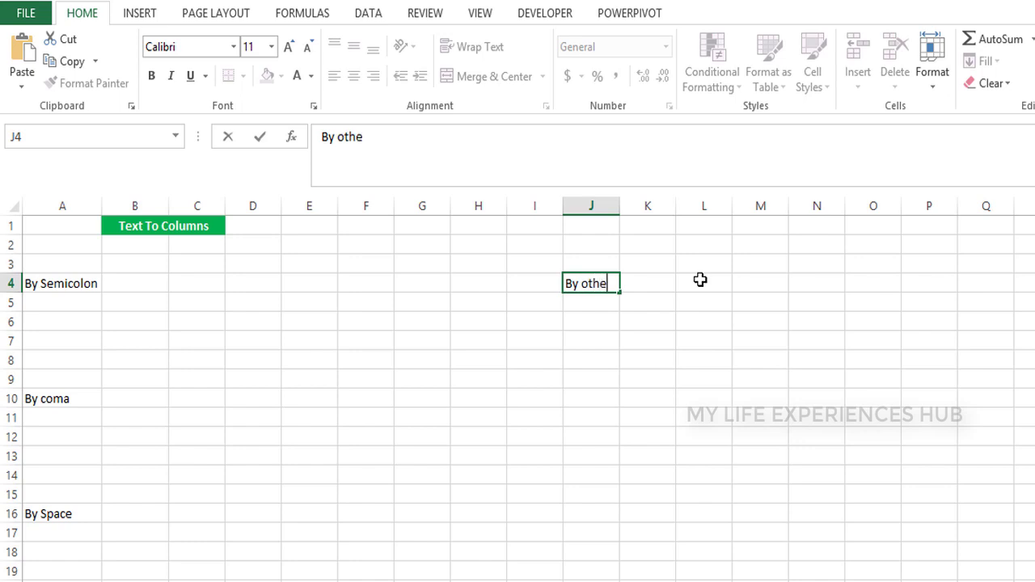
{"action": "type", "text": "r symbo"}
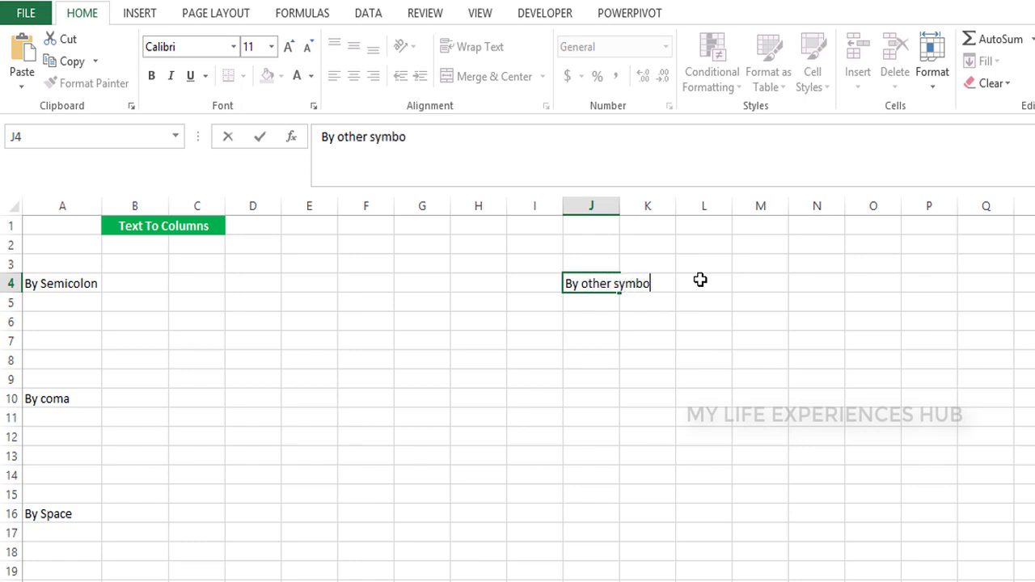
{"action": "type", "text": "l"}
{"action": "key", "text": "Return"}
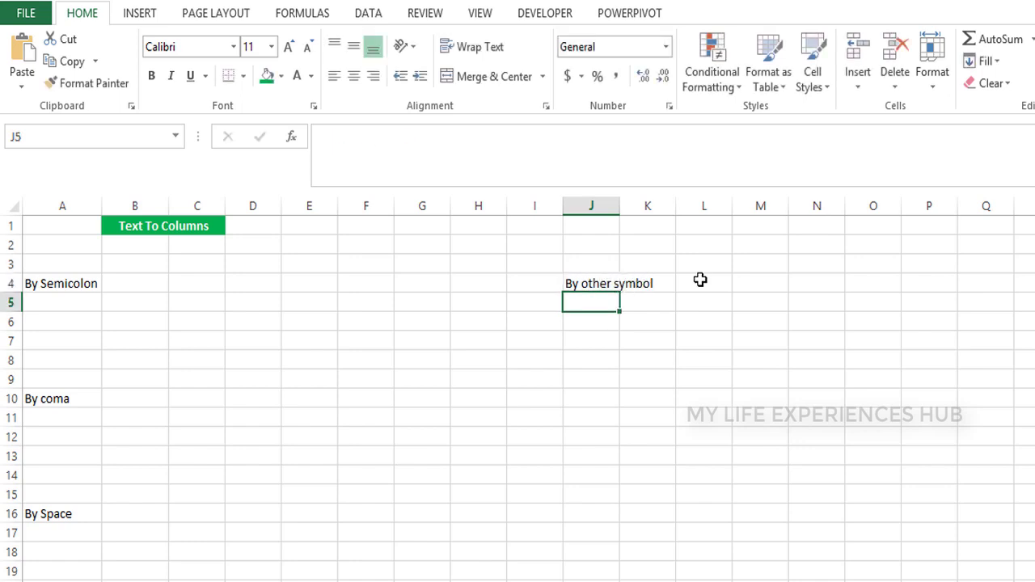
{"action": "key", "text": "Left"}
{"action": "key", "text": "Left"}
{"action": "key", "text": "Left"}
{"action": "key", "text": "Left"}
{"action": "key", "text": "Left"}
{"action": "key", "text": "Left"}
{"action": "key", "text": "Left"}
{"action": "key", "text": "Left"}
{"action": "key", "text": "Left"}
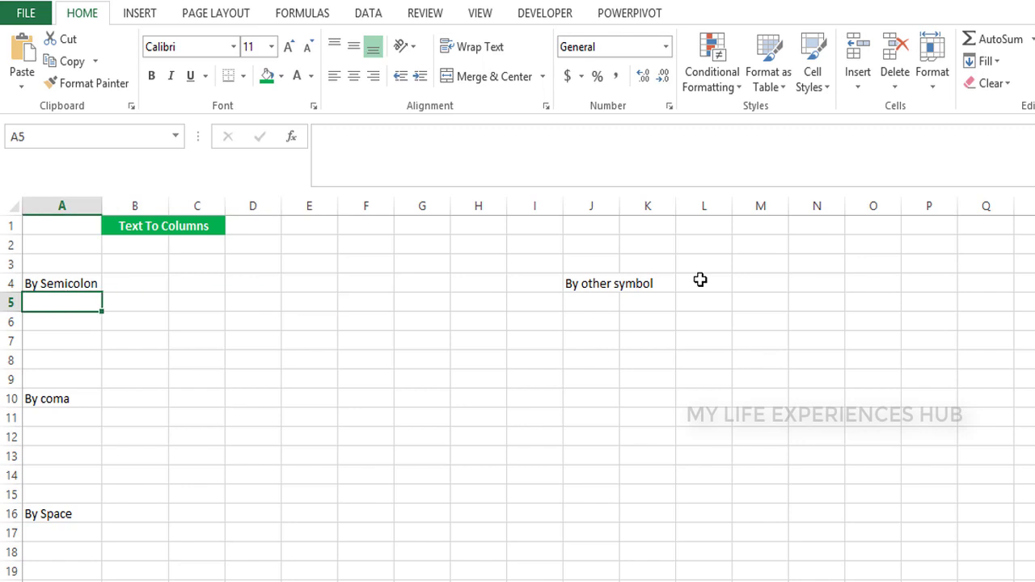
{"action": "key", "text": "Up"}
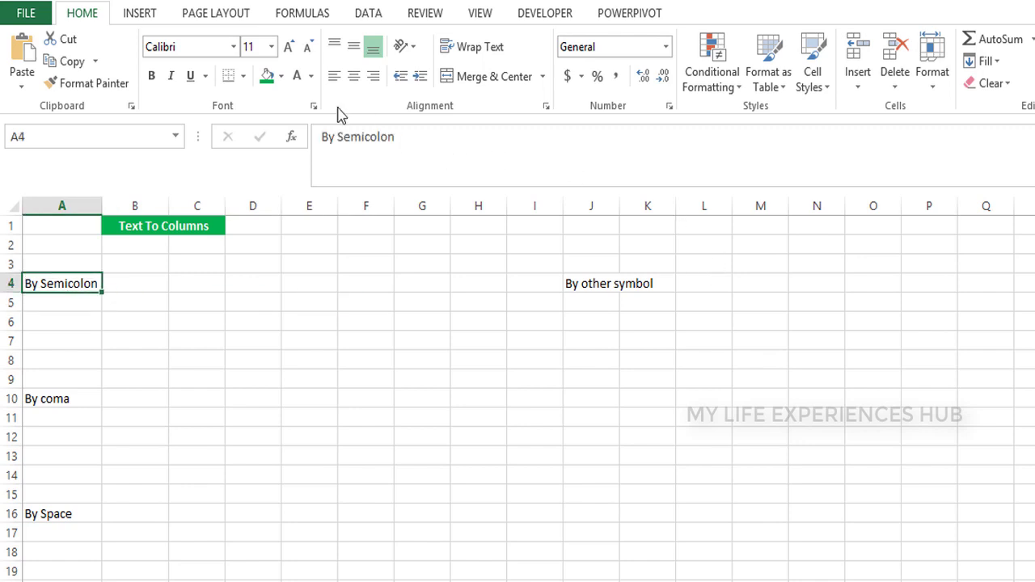
Give the By Semicolon label in A4 bold white text on a light blue fill
{"action": "left_click", "coordinate": [296, 76]}
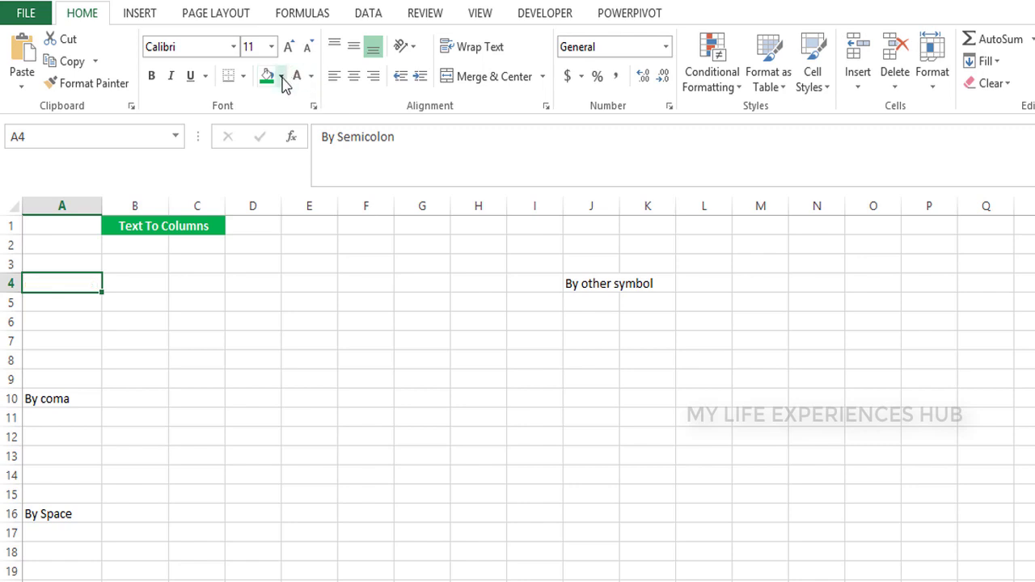
{"action": "left_click", "coordinate": [282, 78]}
{"action": "left_click", "coordinate": [356, 227]}
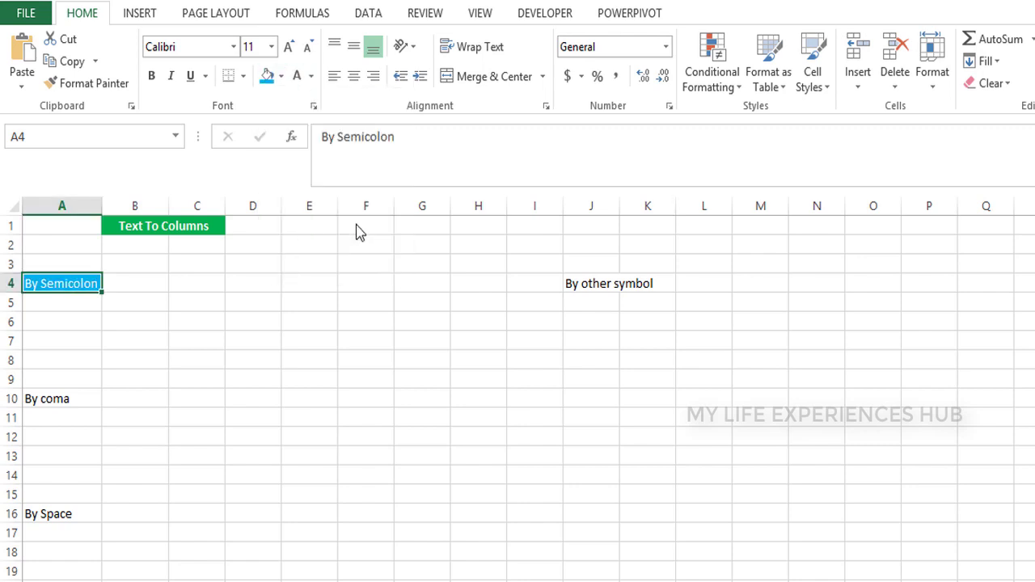
{"action": "key", "text": "ctrl+b"}
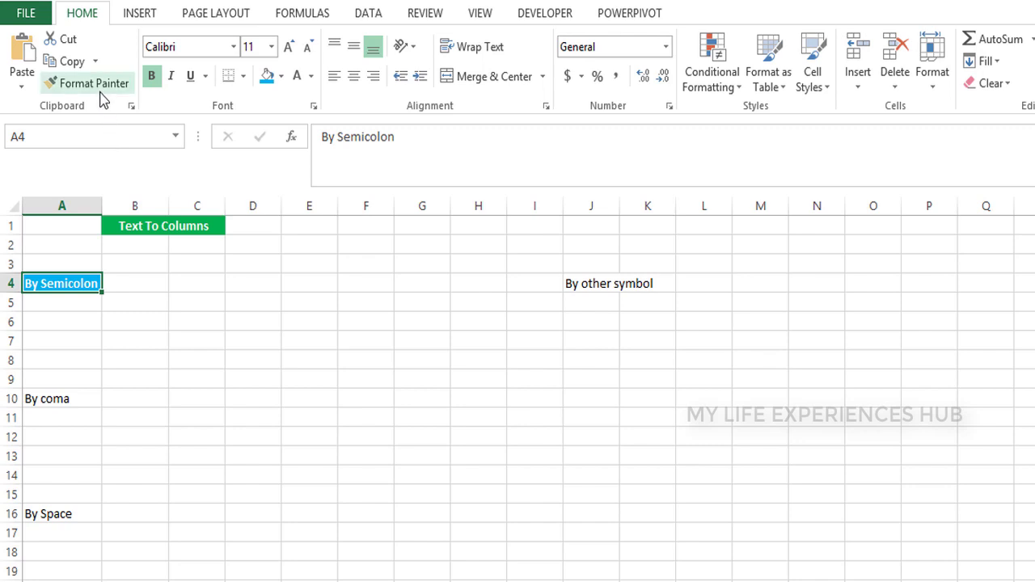
Copy A4's style to A10, A16 and J4 with Format Painter, and retype J4 as 'By other'
{"action": "double_click", "coordinate": [93, 83]}
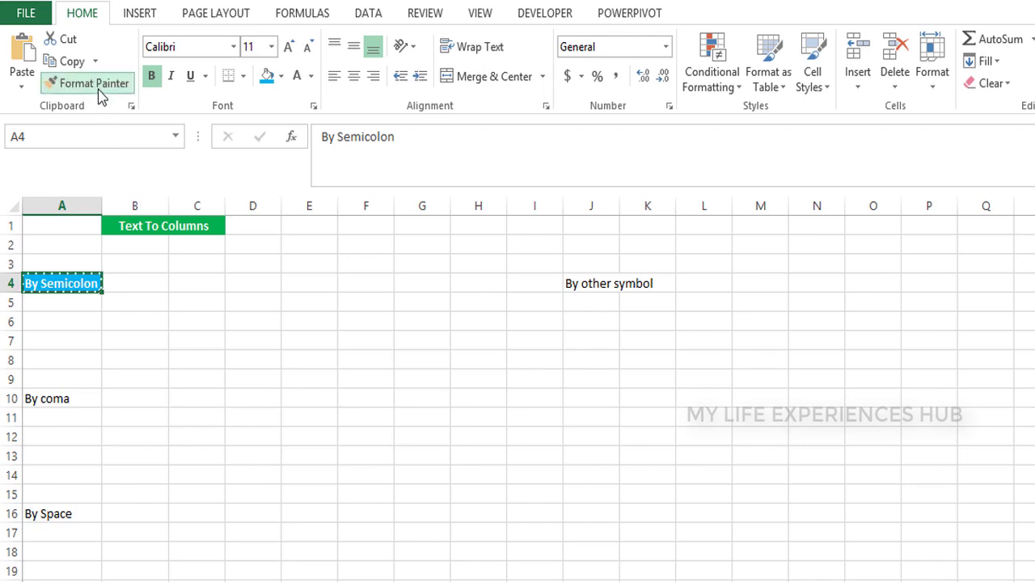
{"action": "left_click", "coordinate": [49, 399]}
{"action": "left_click", "coordinate": [58, 514]}
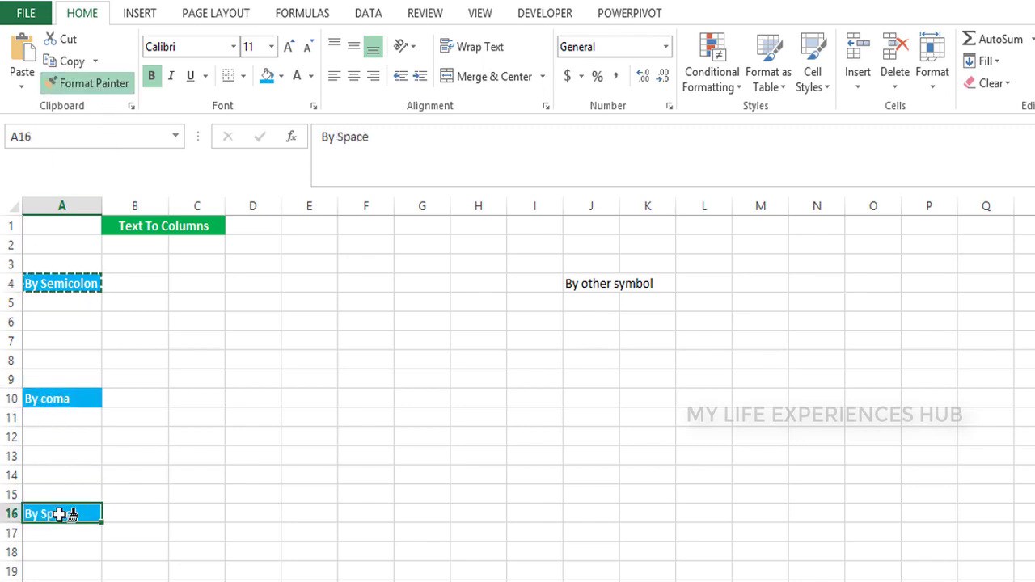
{"action": "left_click", "coordinate": [603, 283]}
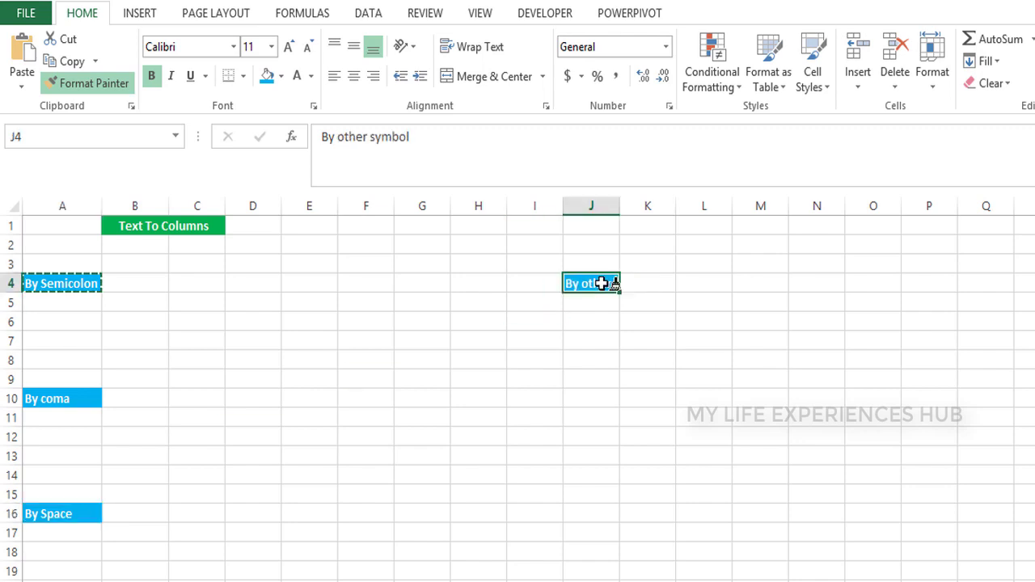
{"action": "key", "text": "Return"}
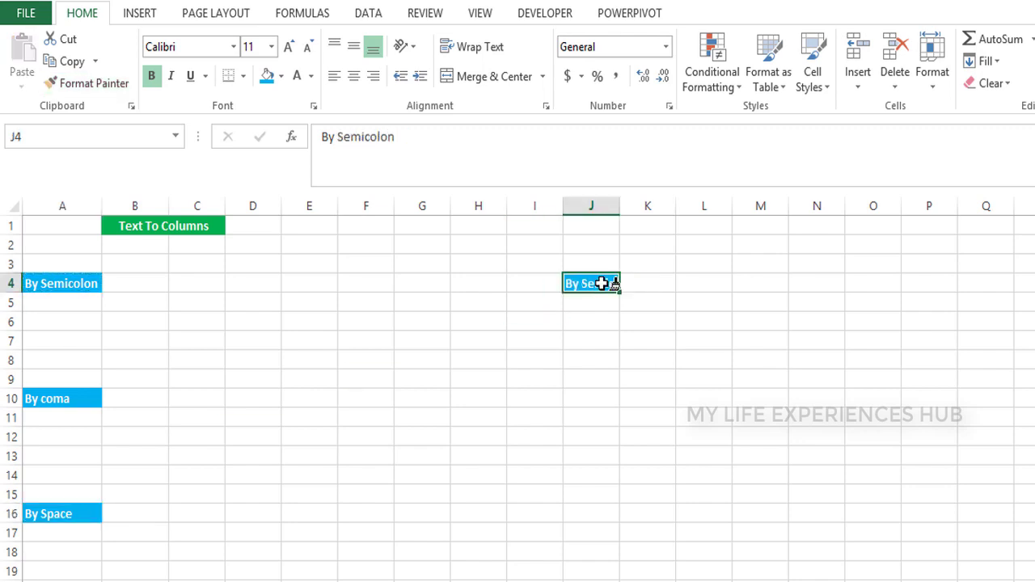
{"action": "type", "text": "By"}
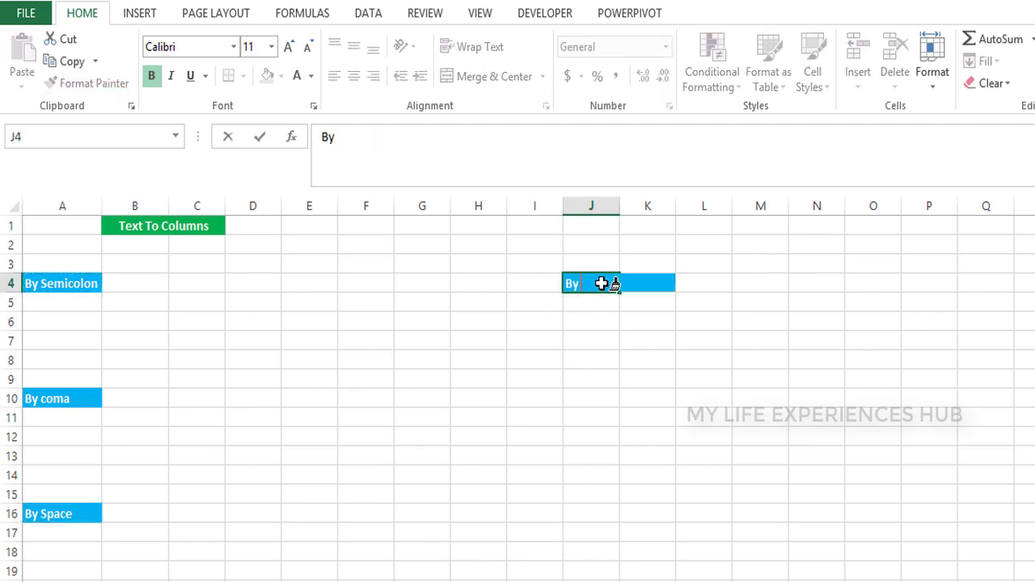
{"action": "type", "text": " other"}
{"action": "key", "text": "Return"}
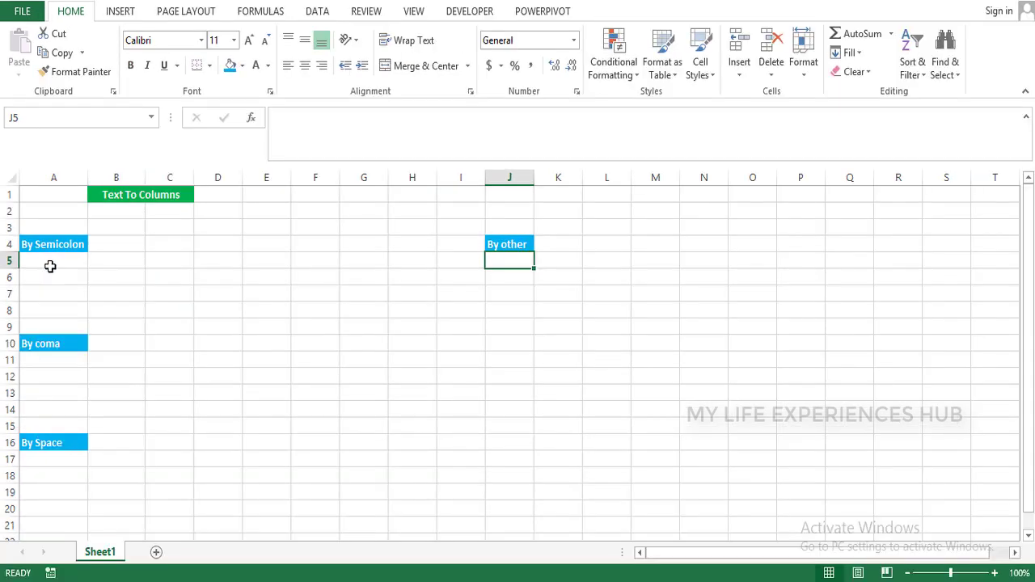
{"action": "left_click", "coordinate": [58, 307]}
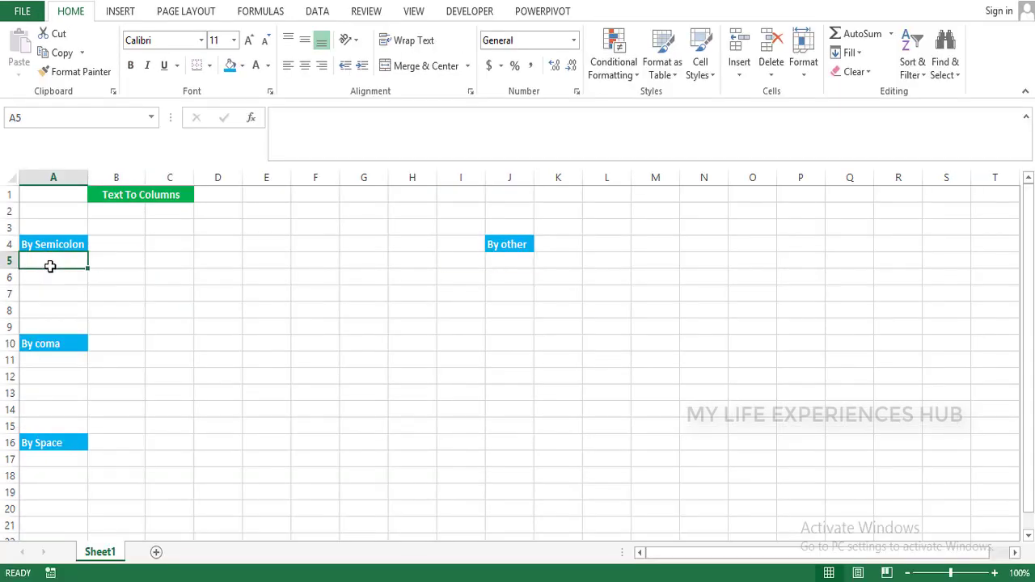
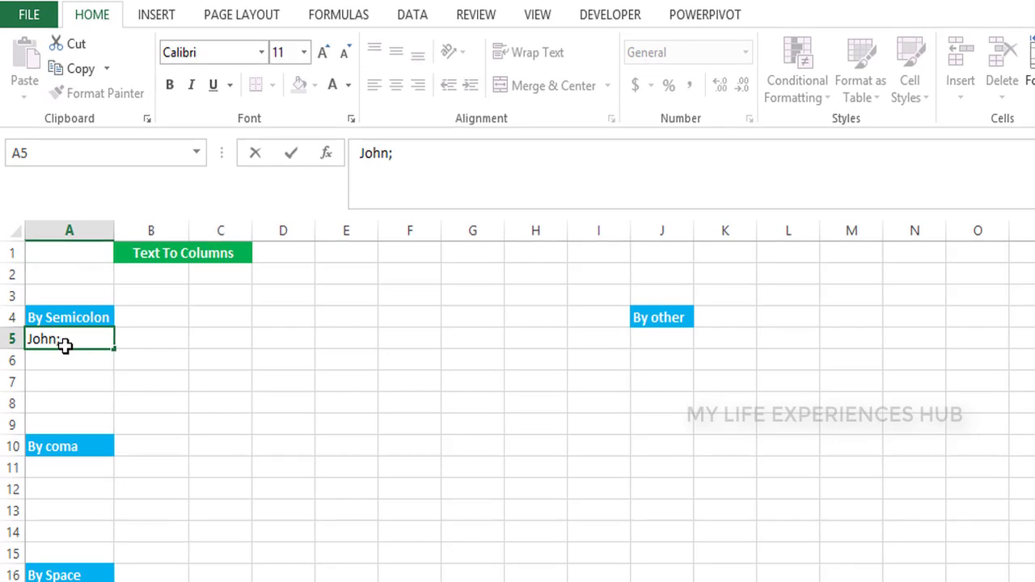
Enter the first two semicolon-separated sample entries in A5 and A6
{"action": "key", "text": "Return"}
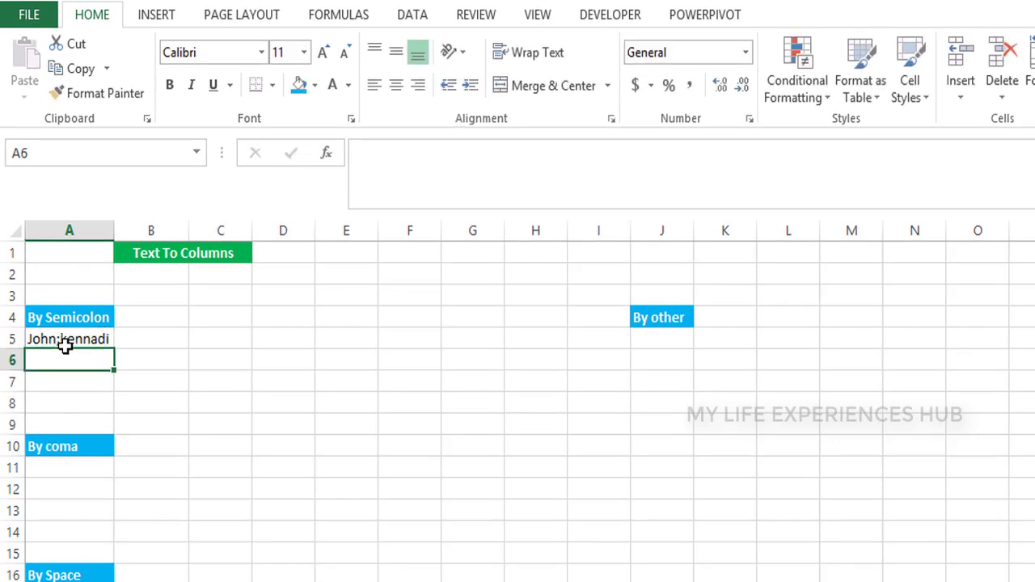
{"action": "type", "text": "Norm"}
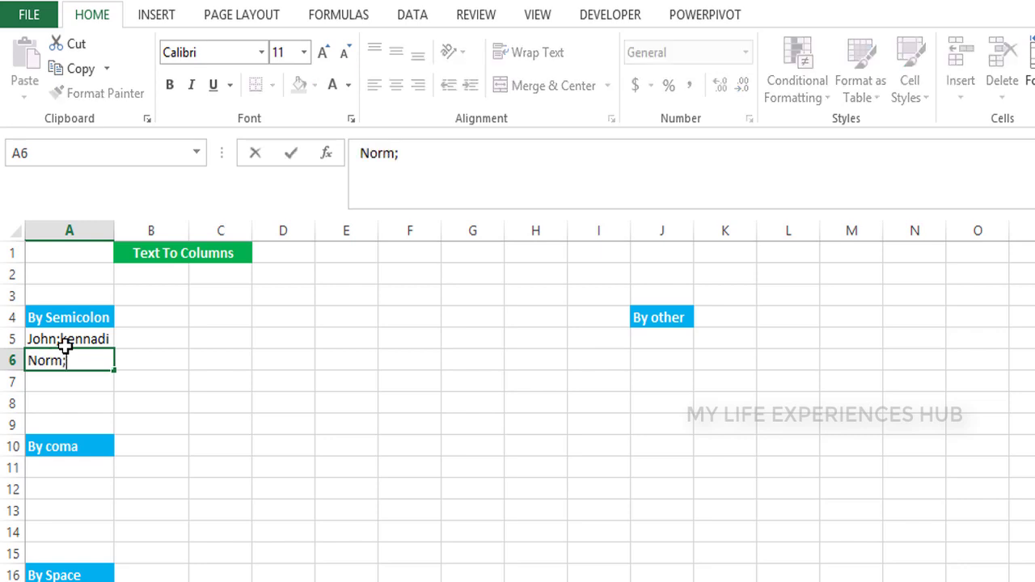
{"action": "type", "text": ";desk"}
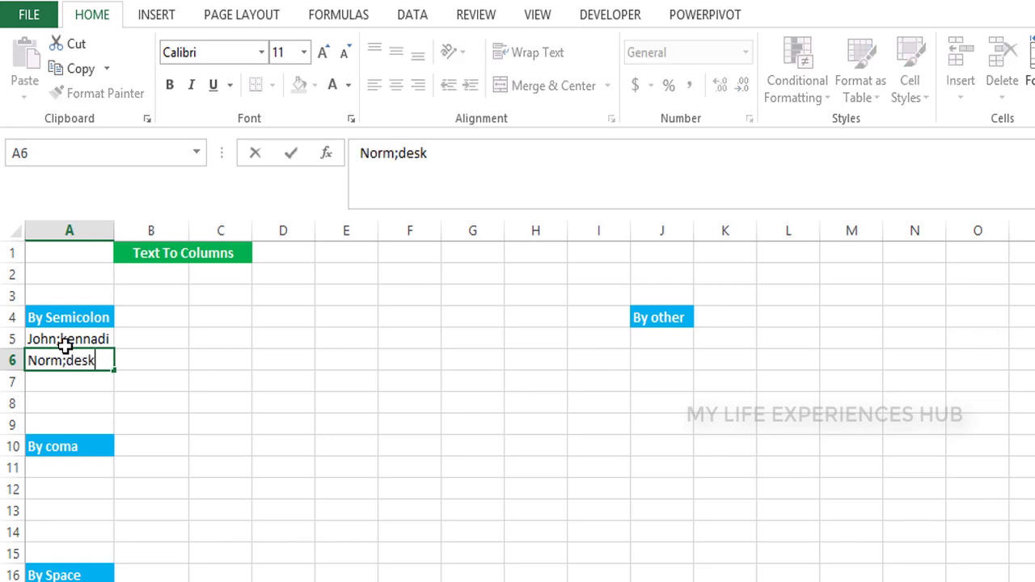
{"action": "key", "text": "Return"}
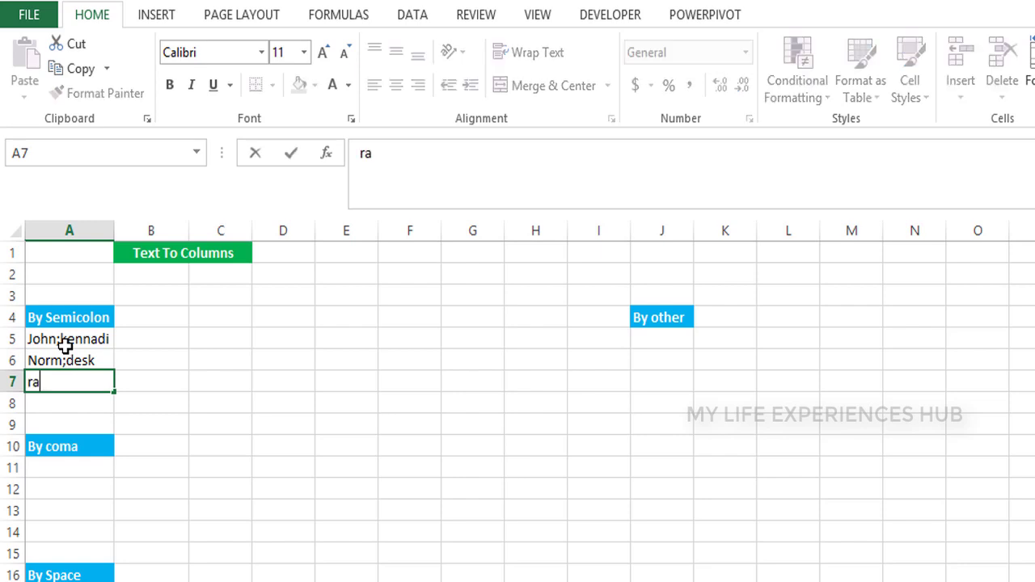
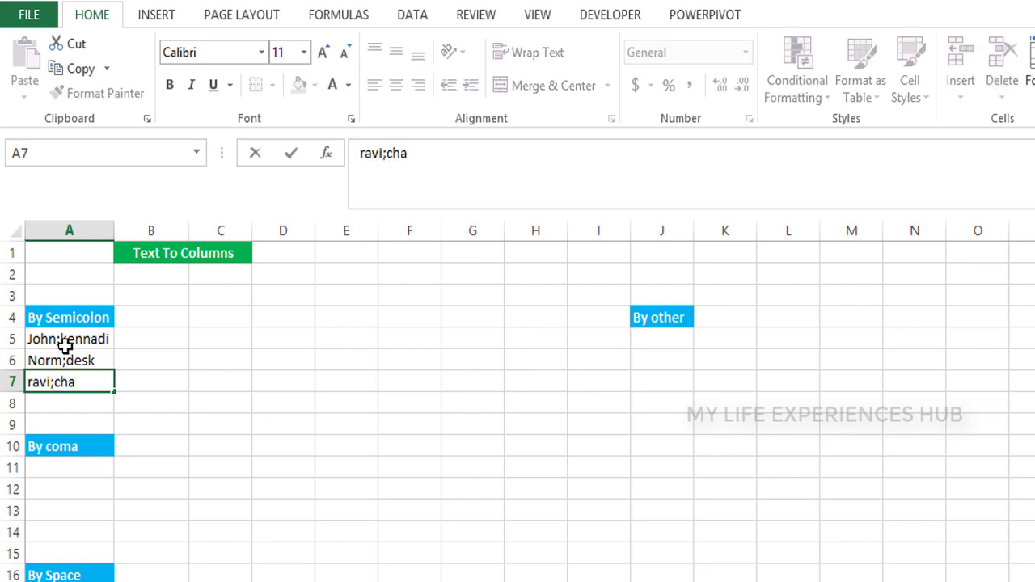
Enter the remaining two semicolon entries in A7:A8, ending with 'east;53001'
{"action": "key", "text": "Return"}
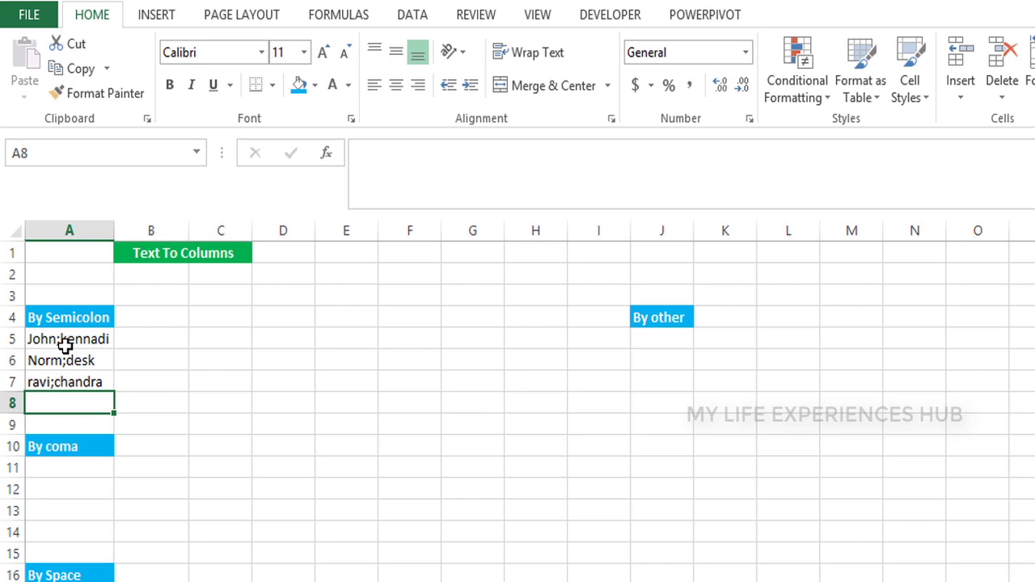
{"action": "type", "text": "east;5300s"}
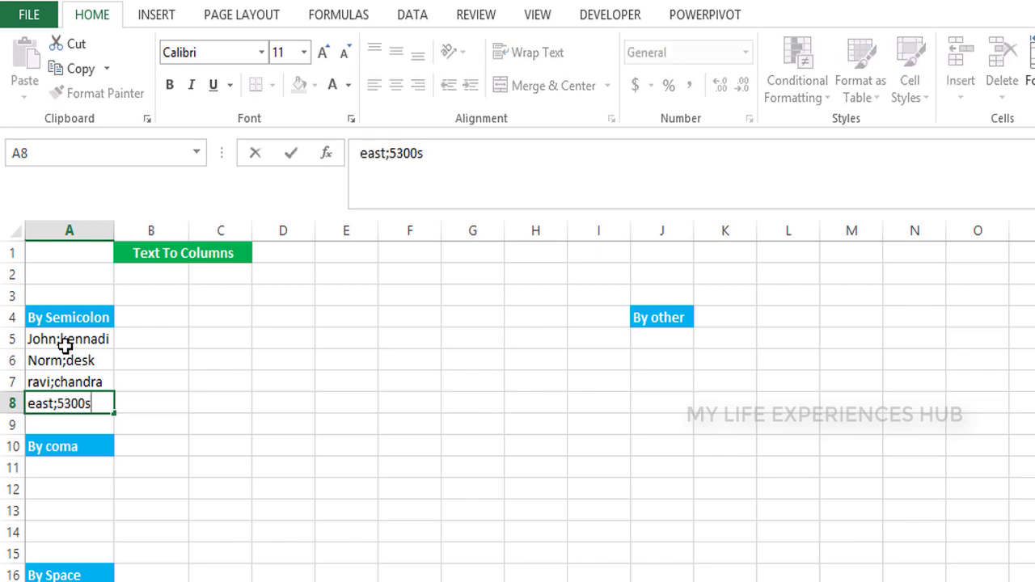
{"action": "key", "text": "BackSpace"}
{"action": "type", "text": "1"}
{"action": "key", "text": "Return"}
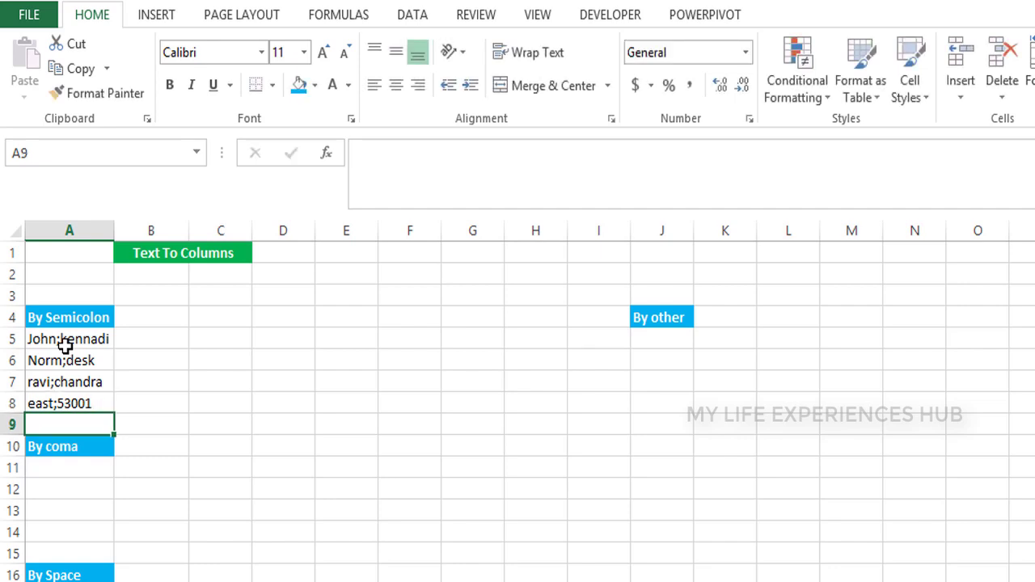
{"action": "key", "text": "Up"}
{"action": "key", "text": "Up"}
{"action": "key", "text": "Up"}
{"action": "key", "text": "Up"}
{"action": "key", "text": "Up"}
Select A4:A8 and apply All Borders to the By Semicolon block
{"action": "key", "text": "shift+Down"}
{"action": "key", "text": "shift+Down"}
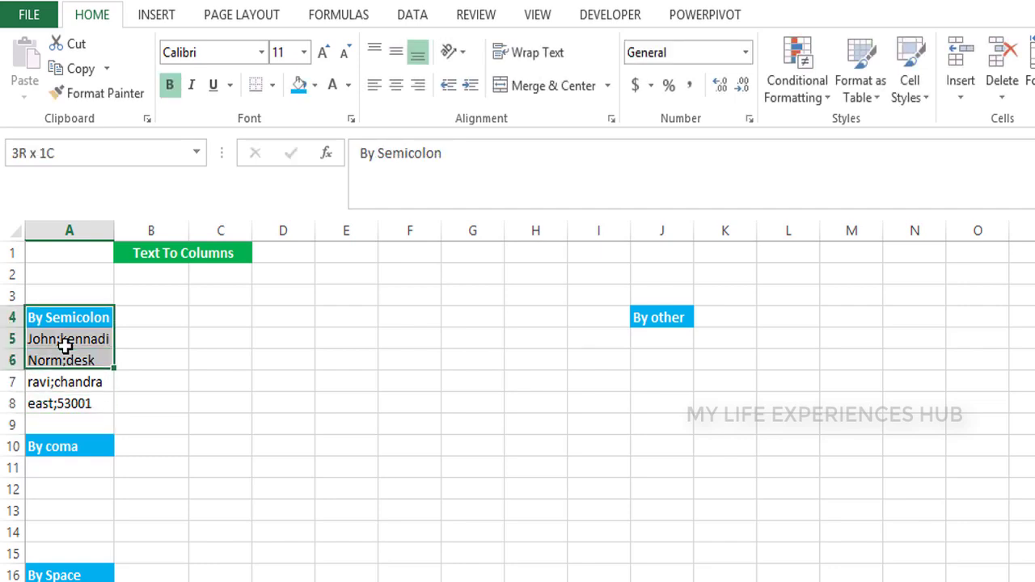
{"action": "key", "text": "shift+Down"}
{"action": "key", "text": "shift+Down"}
{"action": "key", "text": "alt"}
{"action": "key", "text": "alt"}
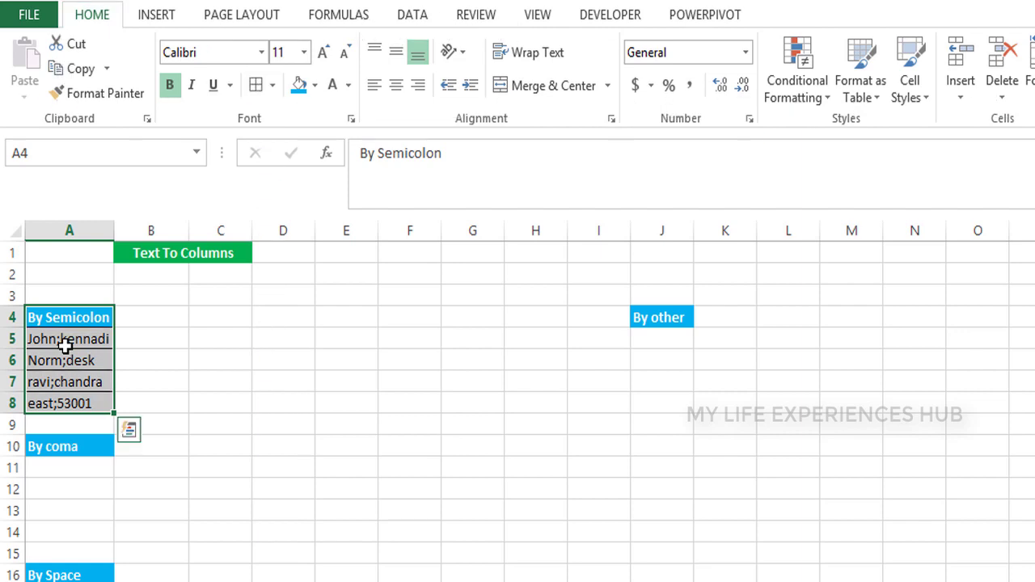
{"action": "key", "text": "Down"}
{"action": "key", "text": "Down"}
{"action": "key", "text": "Down"}
{"action": "key", "text": "Down"}
{"action": "key", "text": "Down"}
{"action": "key", "text": "Down"}
{"action": "key", "text": "Down"}
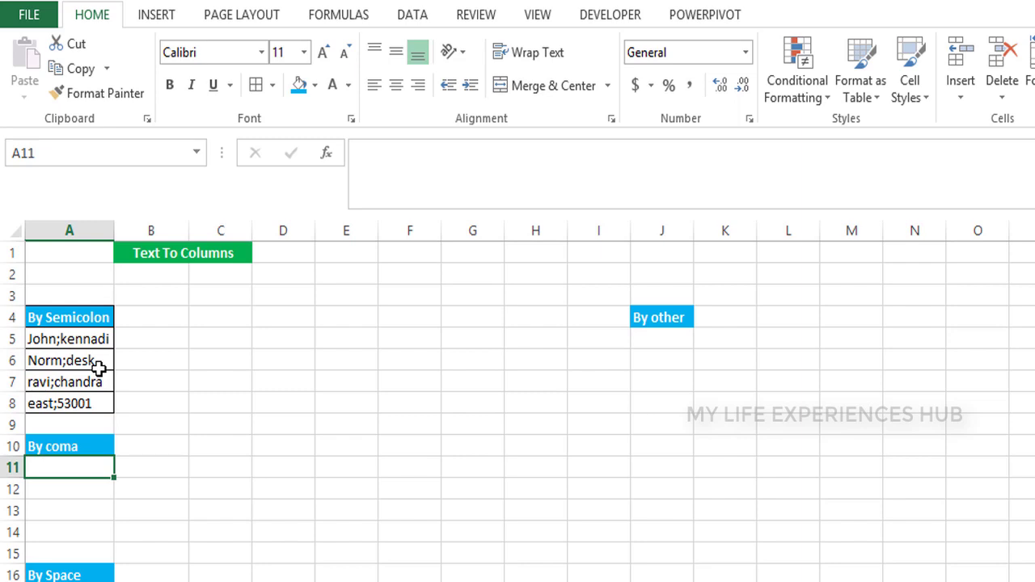
Enter three comma-separated name pairs in A11:A13 and select the By coma block
{"action": "type", "text": "R"}
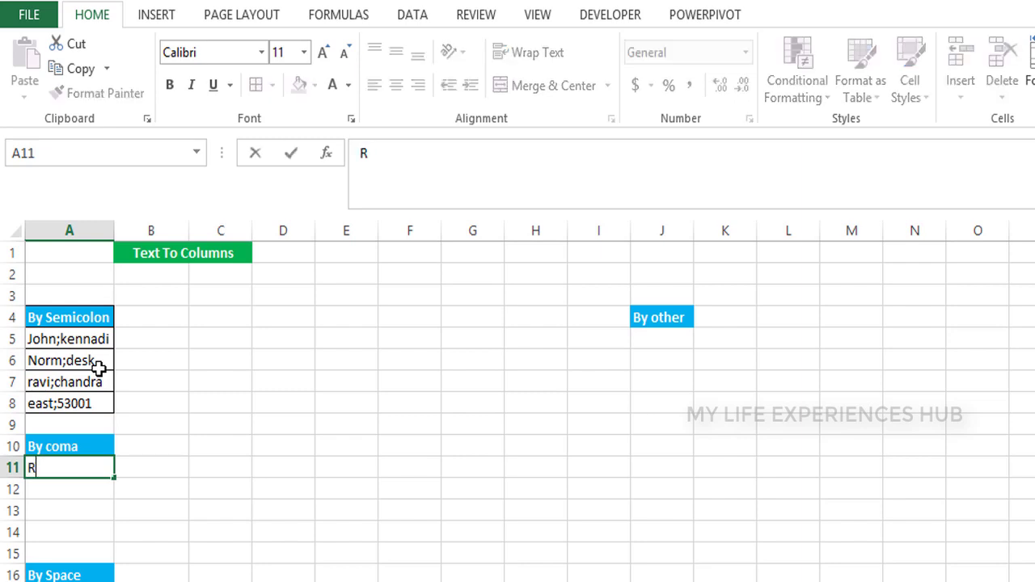
{"action": "type", "text": "aj, Ravi"}
{"action": "key", "text": "Return"}
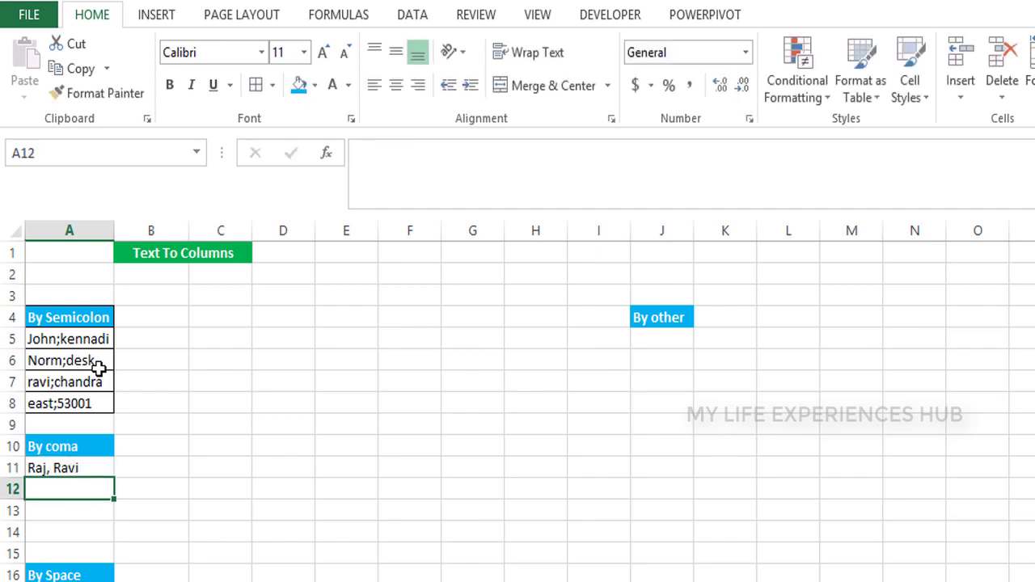
{"action": "type", "text": "Ramesh"}
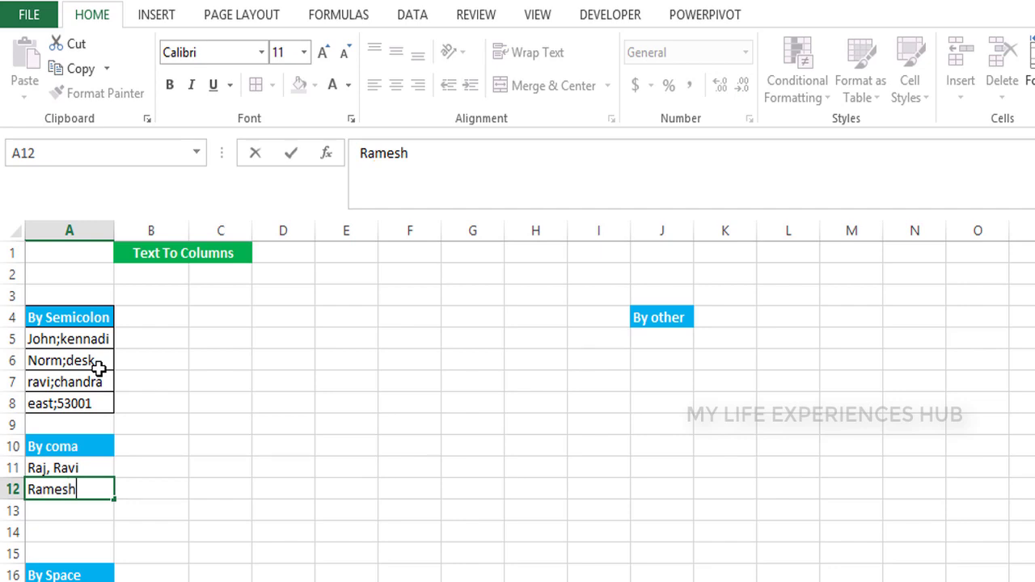
{"action": "type", "text": ",John"}
{"action": "key", "text": "Return"}
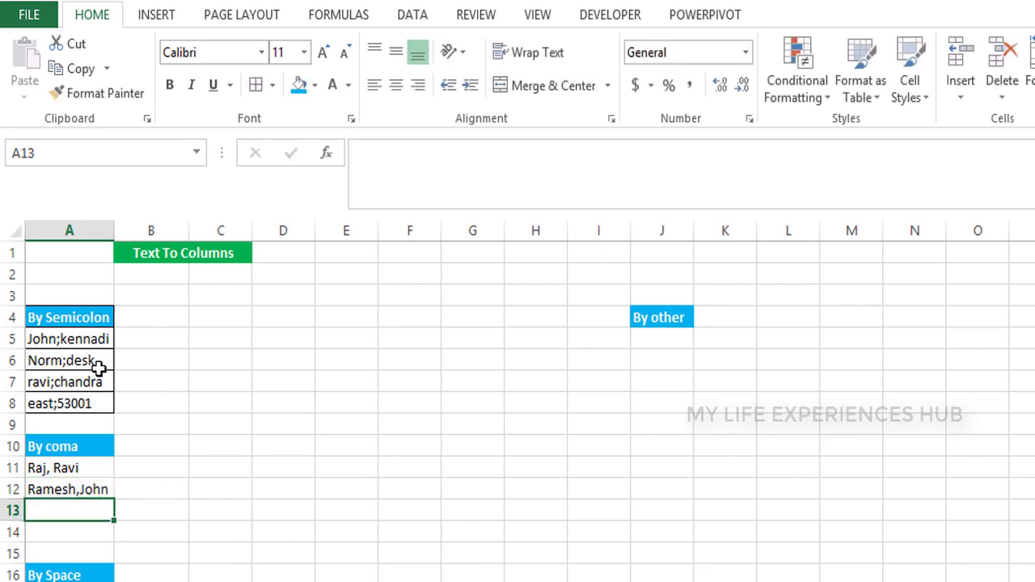
{"action": "type", "text": "Nithis"}
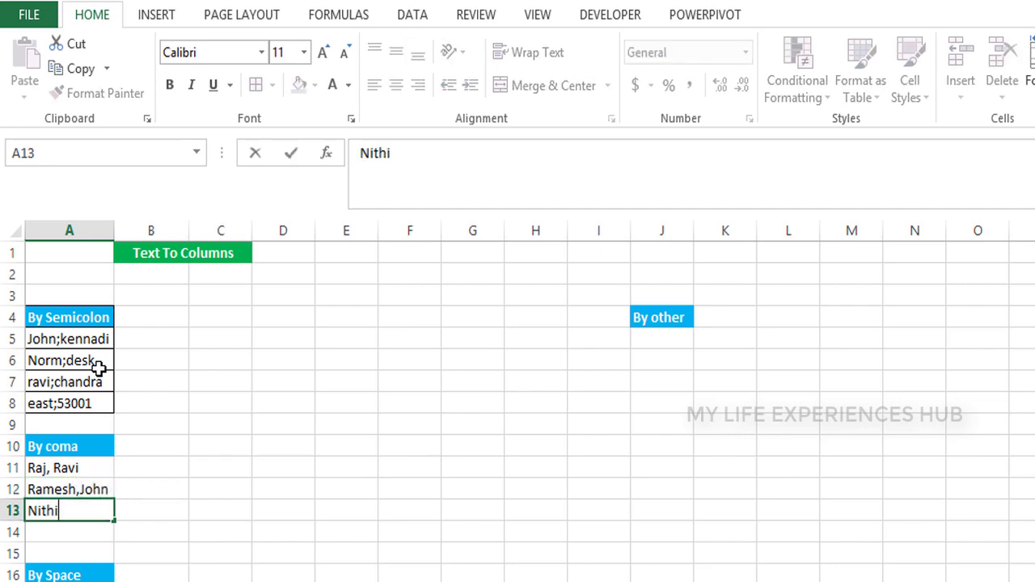
{"action": "type", "text": ",neve"}
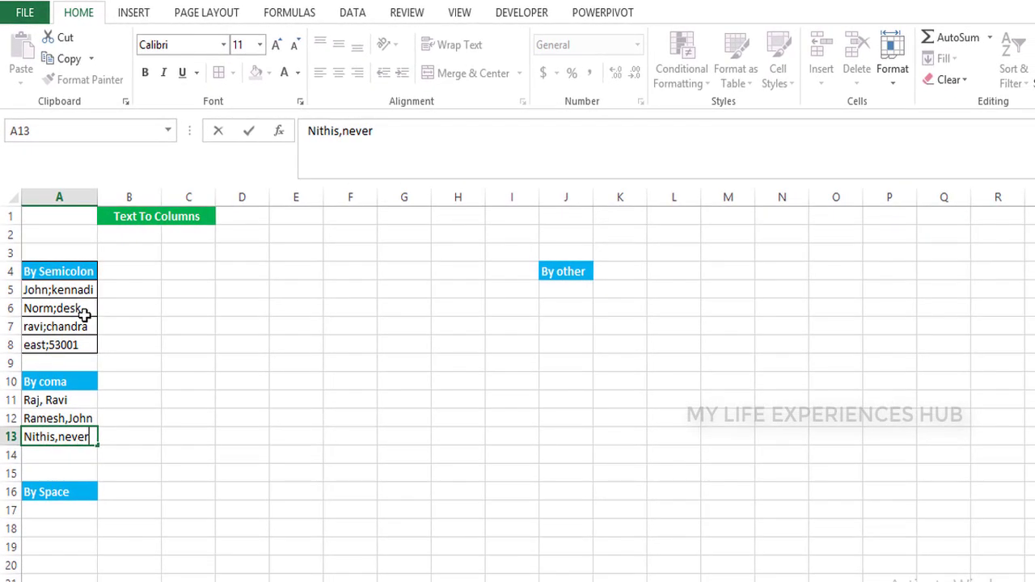
{"action": "key", "text": "Return"}
{"action": "key", "text": "Up"}
{"action": "key", "text": "Up"}
{"action": "key", "text": "Up"}
{"action": "key", "text": "Up"}
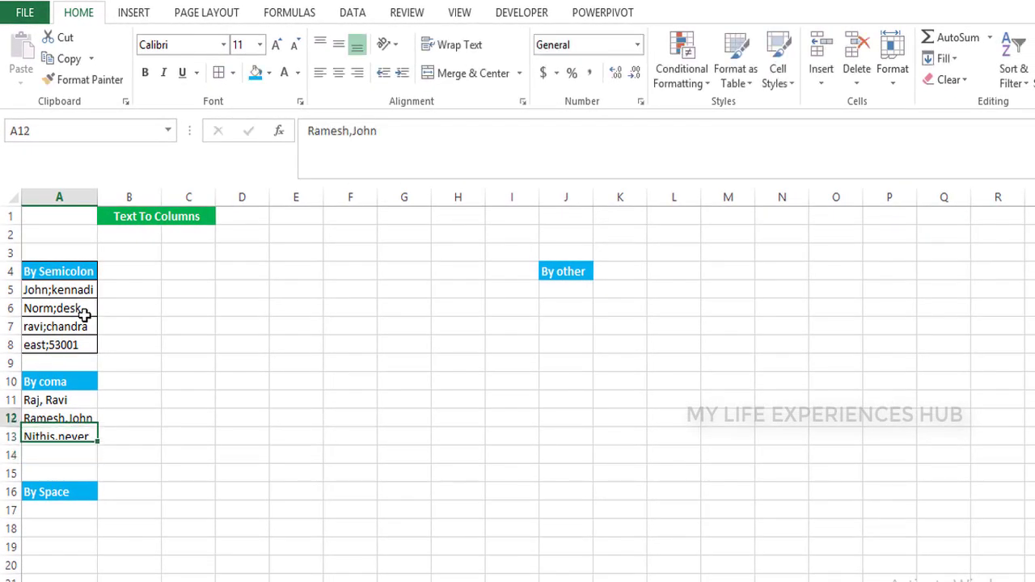
{"action": "key", "text": "shift+Down"}
{"action": "key", "text": "shift+Down"}
{"action": "key", "text": "shift+Down"}
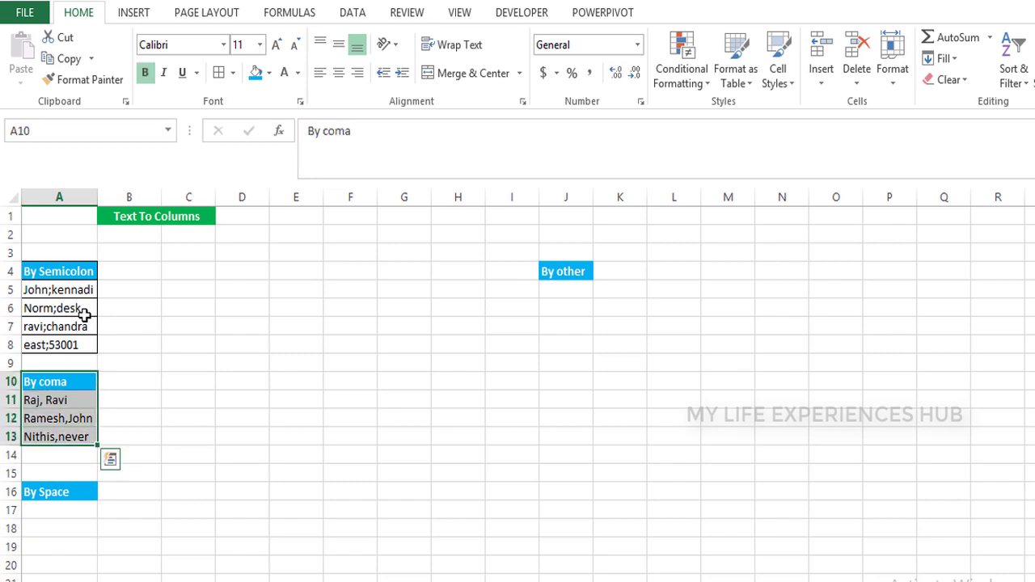
{"action": "key", "text": "alt"}
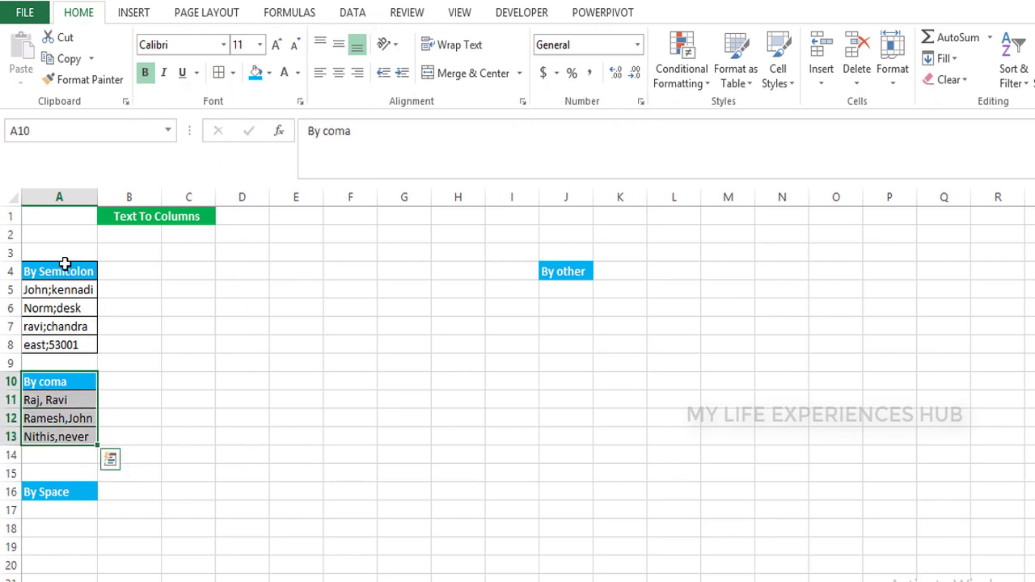
Select the semicolon entries A5:A8 and launch Text to Columns from the Data tab
{"action": "left_click", "coordinate": [65, 265]}
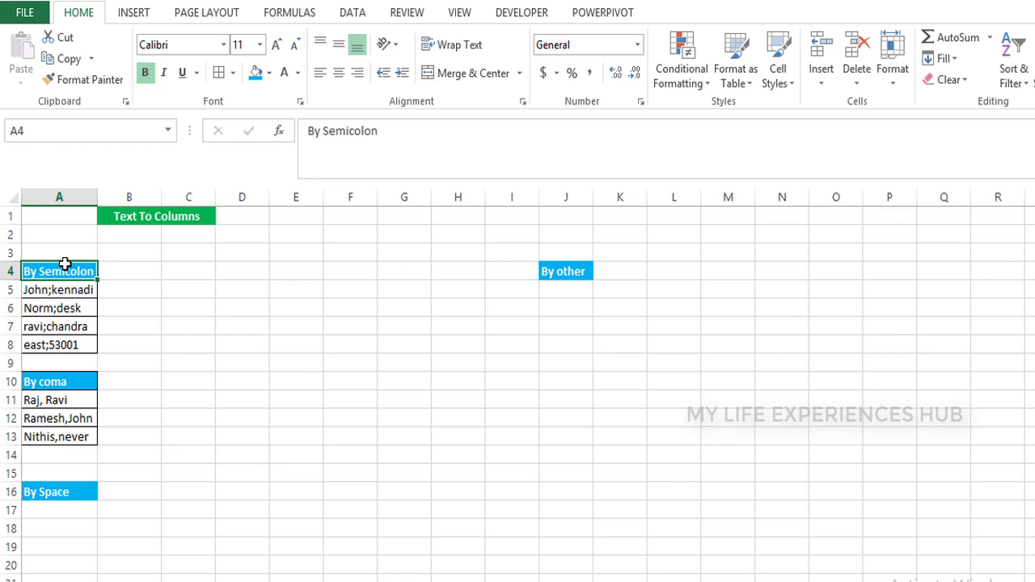
{"action": "key", "text": "Down"}
{"action": "key", "text": "shift+Down"}
{"action": "key", "text": "shift+Down"}
{"action": "key", "text": "shift+Down"}
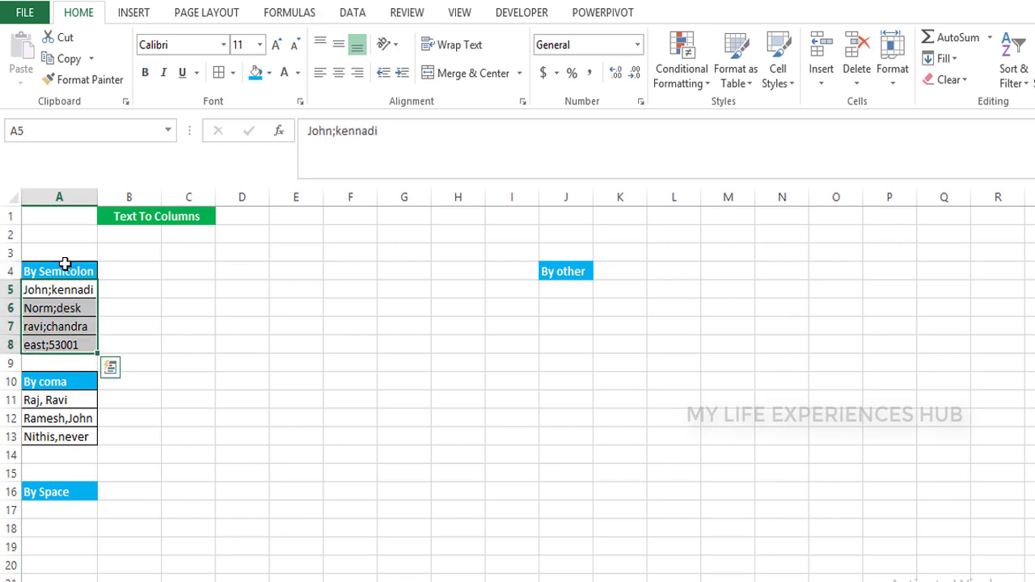
{"action": "left_click", "coordinate": [354, 14]}
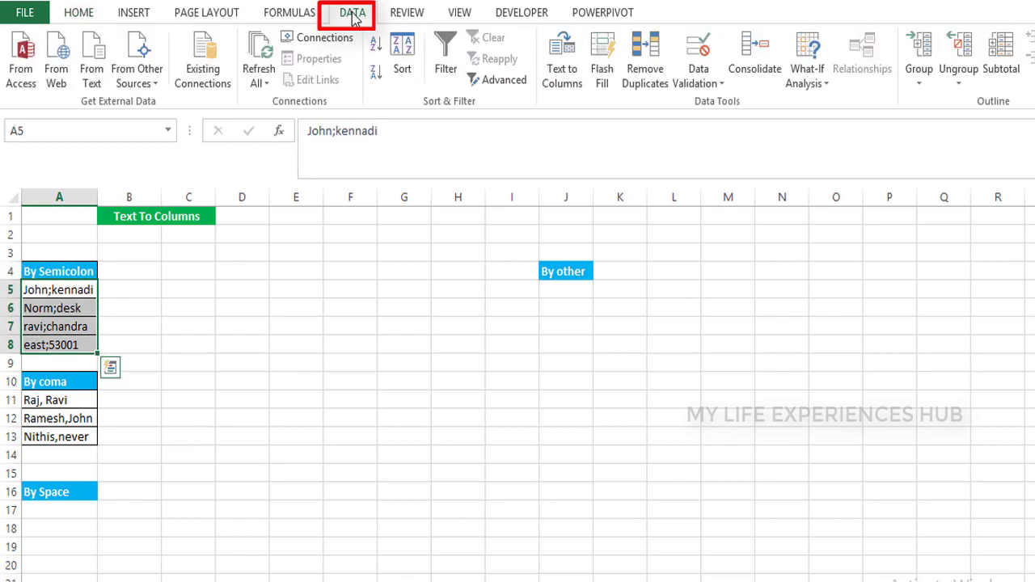
{"action": "left_click", "coordinate": [564, 65]}
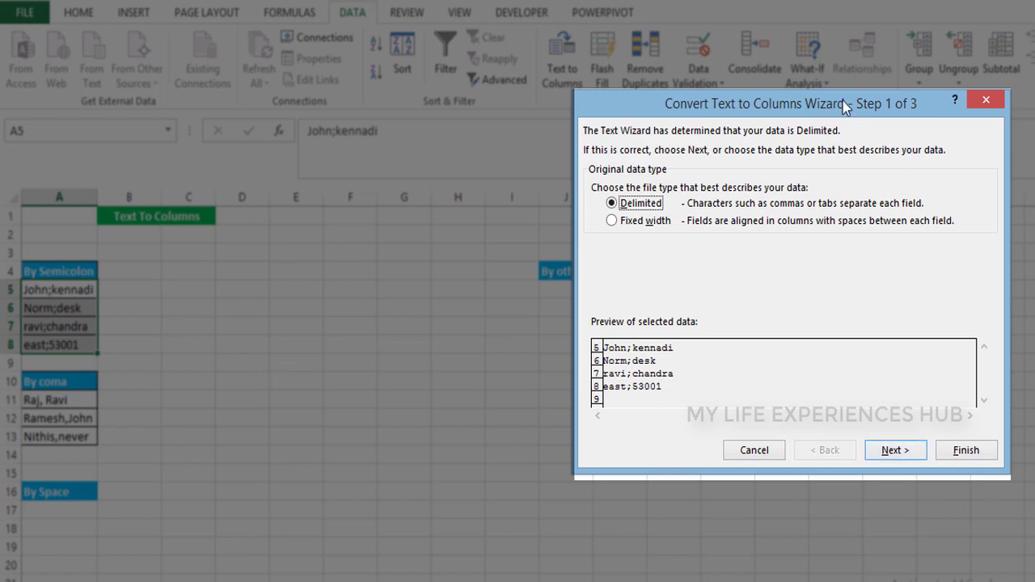
Split A5:A8 on semicolons instead of spaces, with the destination set to $B$5
{"action": "left_click_drag", "start_coordinate": [844, 105], "coordinate": [508, 86]}
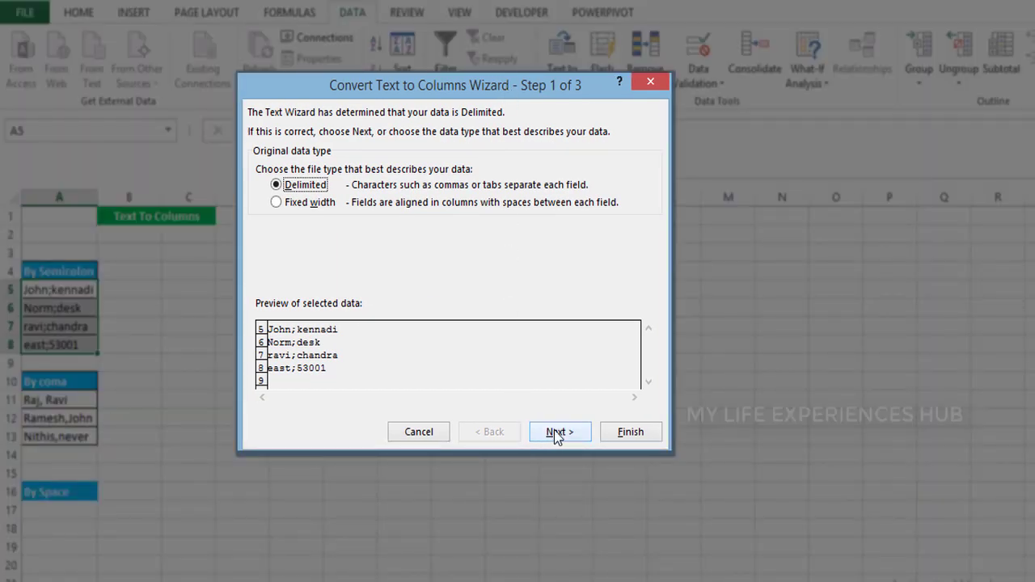
{"action": "left_click", "coordinate": [557, 433]}
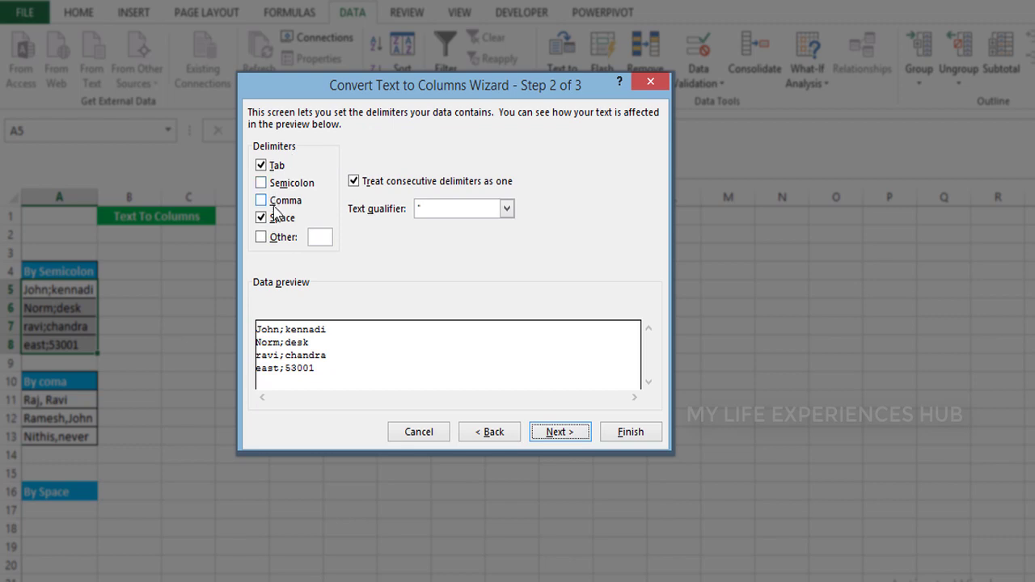
{"action": "left_click", "coordinate": [262, 219]}
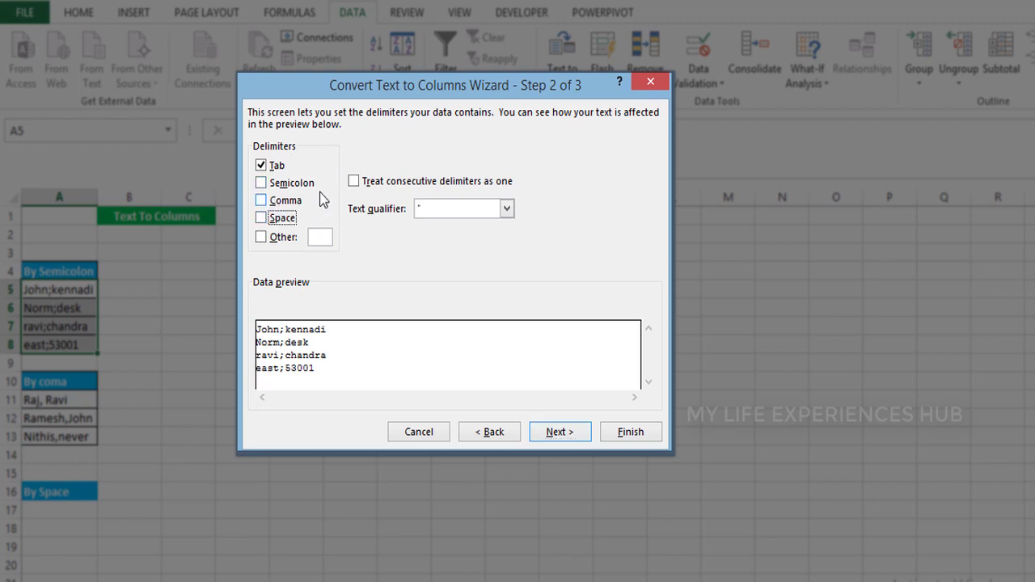
{"action": "left_click", "coordinate": [261, 184]}
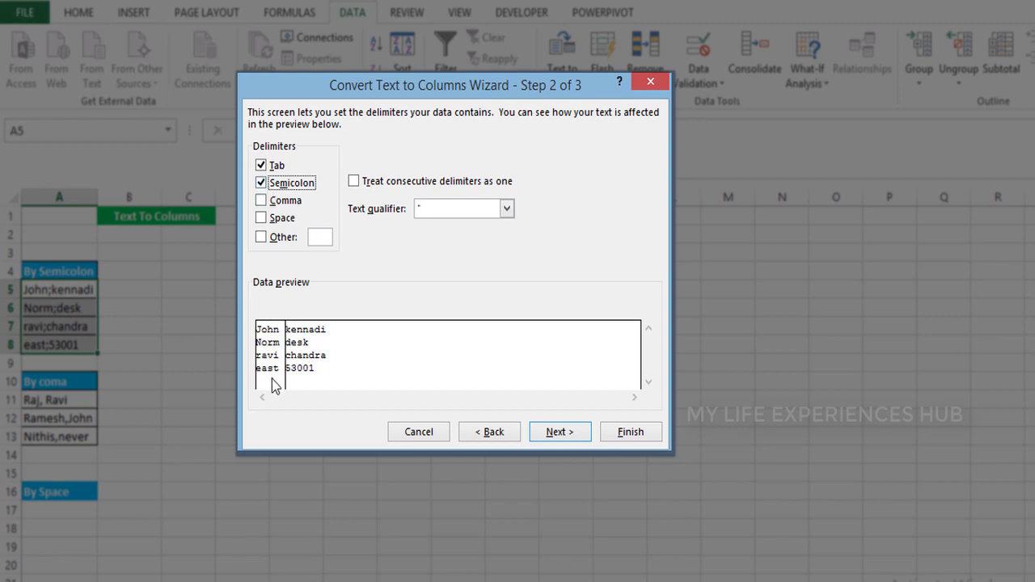
{"action": "left_click", "coordinate": [566, 434]}
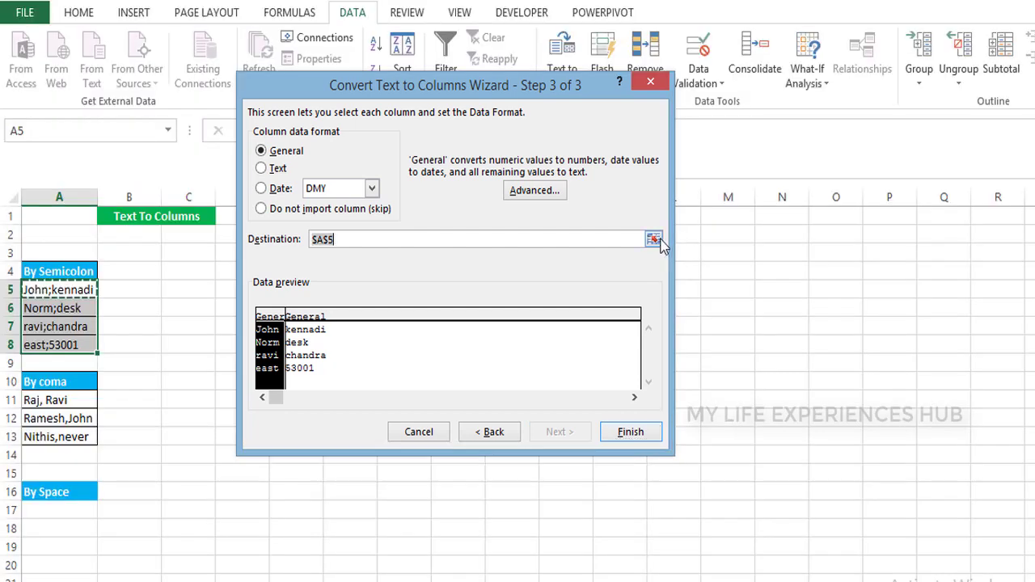
{"action": "left_click", "coordinate": [653, 239]}
{"action": "left_click", "coordinate": [141, 289]}
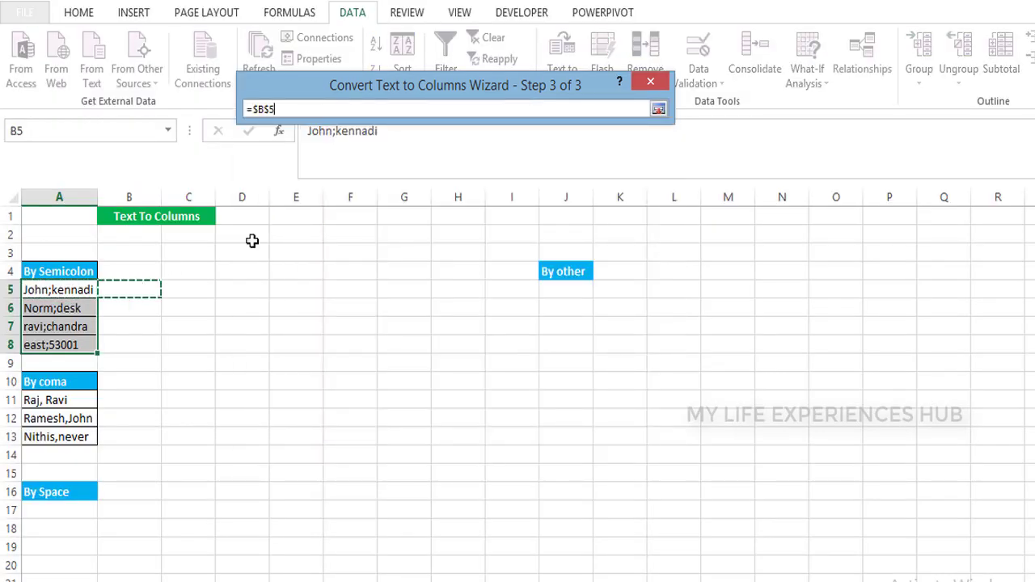
{"action": "left_click", "coordinate": [658, 109]}
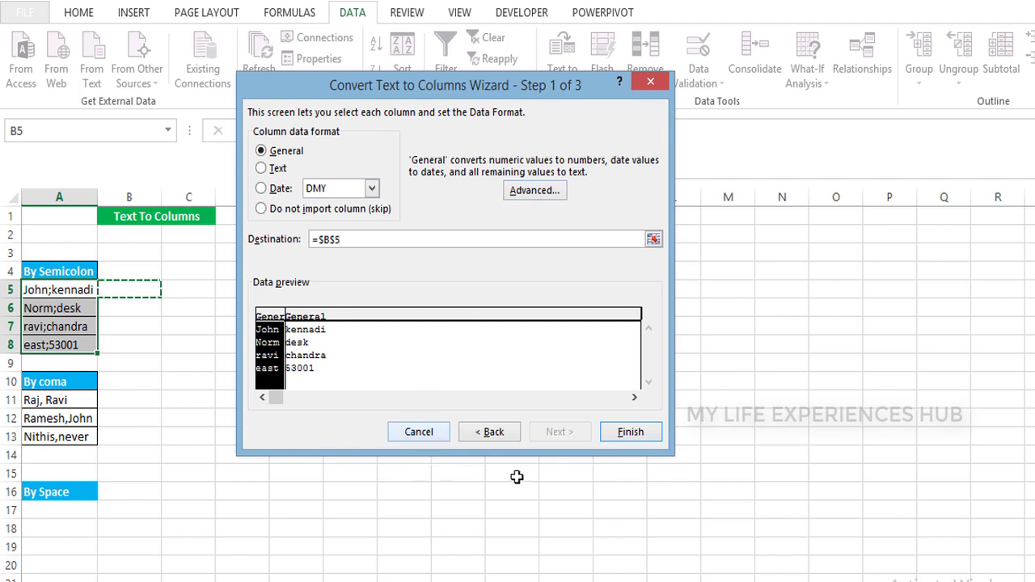
{"action": "left_click", "coordinate": [643, 433]}
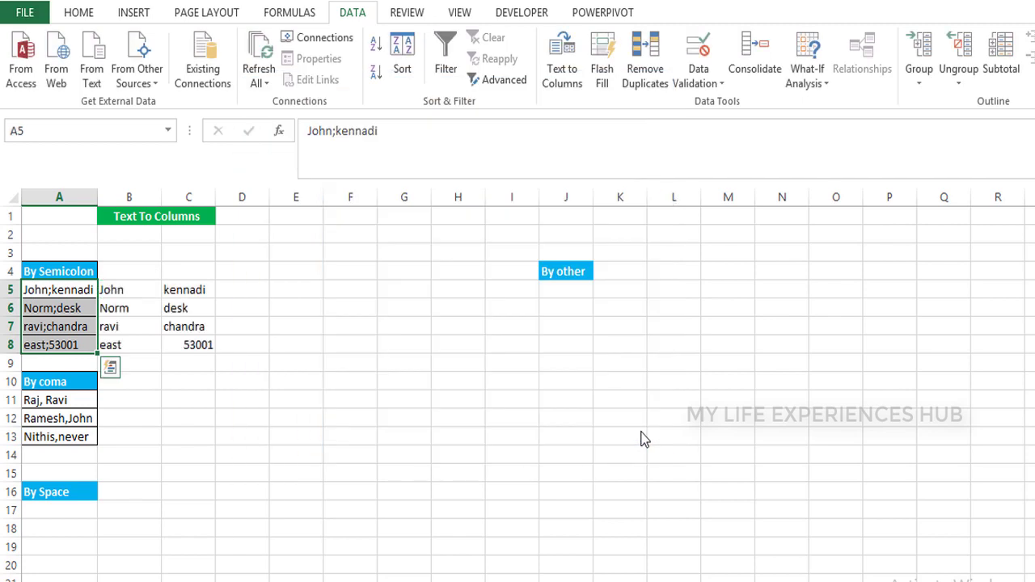
{"action": "left_click", "coordinate": [174, 314]}
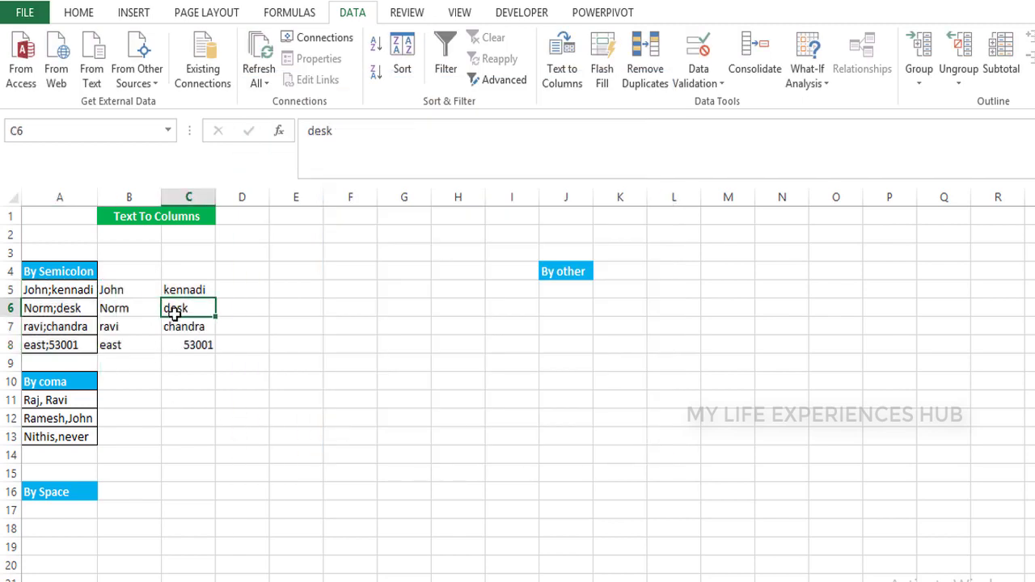
{"action": "key", "text": "Left"}
{"action": "key", "text": "Left"}
{"action": "key", "text": "Up"}
{"action": "key", "text": "Right"}
{"action": "key", "text": "Down"}
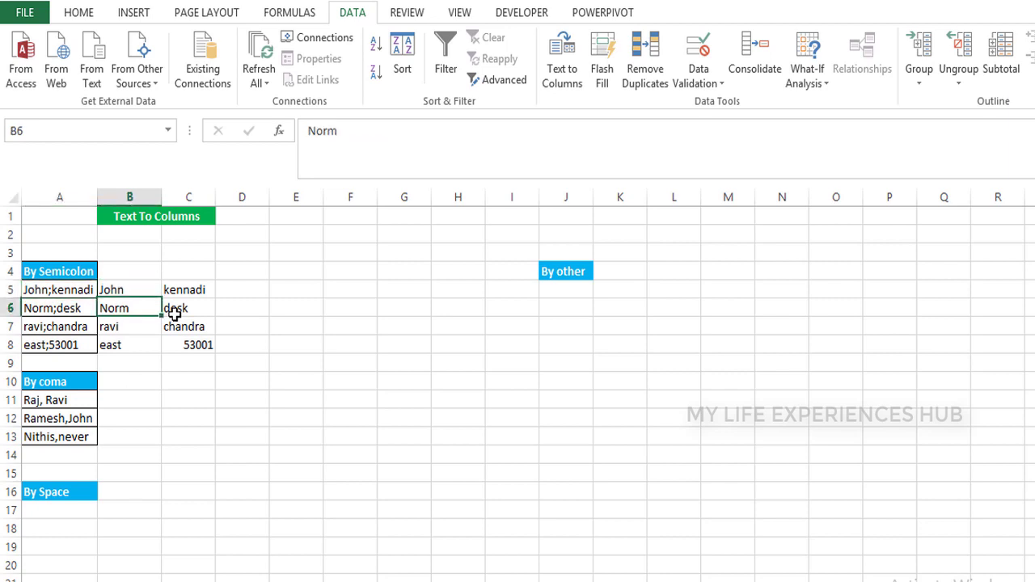
{"action": "key", "text": "Down"}
{"action": "key", "text": "Down"}
{"action": "key", "text": "Down"}
{"action": "key", "text": "Down"}
{"action": "key", "text": "Down"}
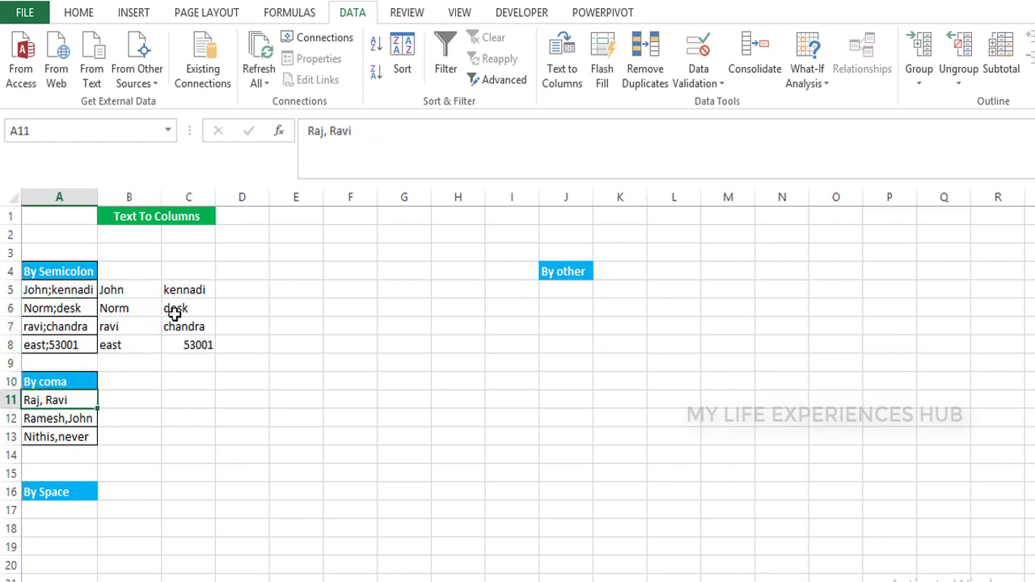
{"action": "key", "text": "shift+Down"}
{"action": "key", "text": "shift+Down"}
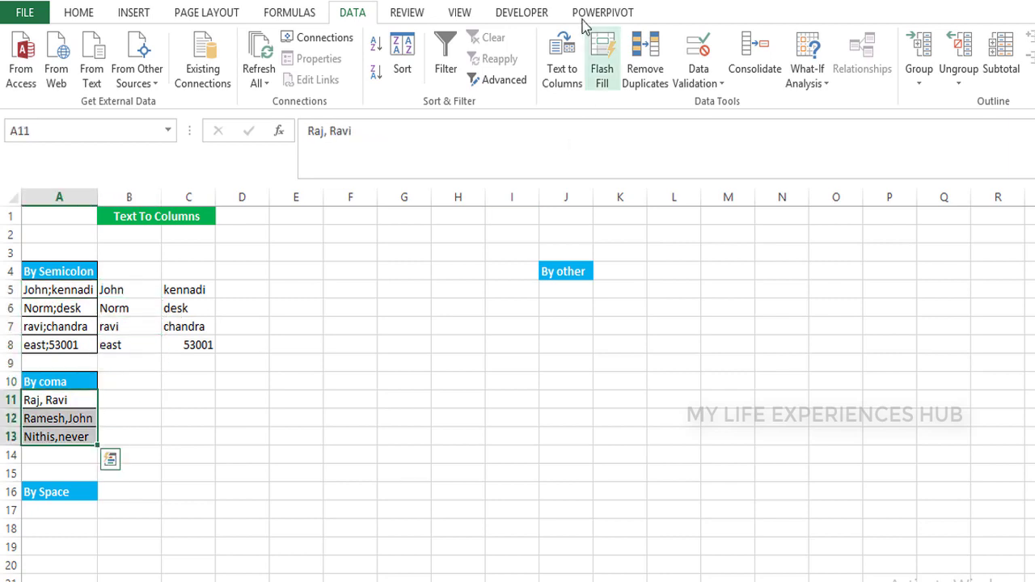
Run Text to Columns on the comma entries using the comma delimiter, destination B11
{"action": "left_click", "coordinate": [555, 66]}
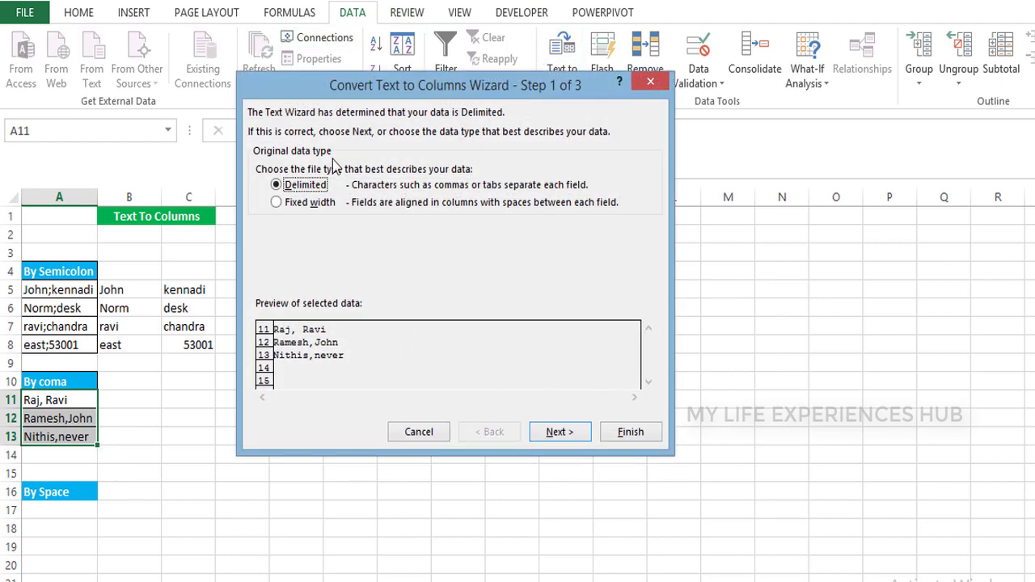
{"action": "left_click", "coordinate": [558, 432]}
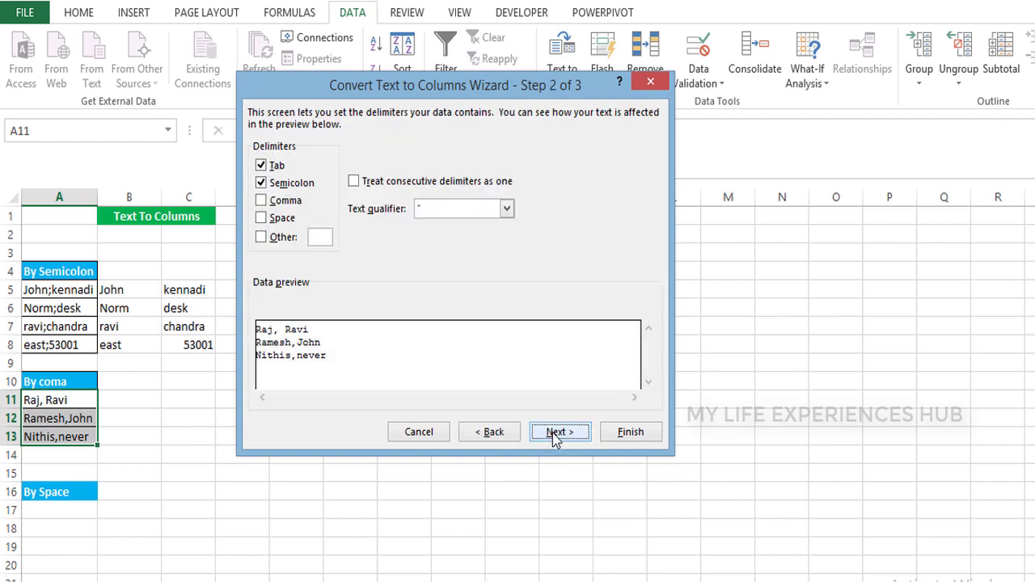
{"action": "left_click", "coordinate": [261, 184]}
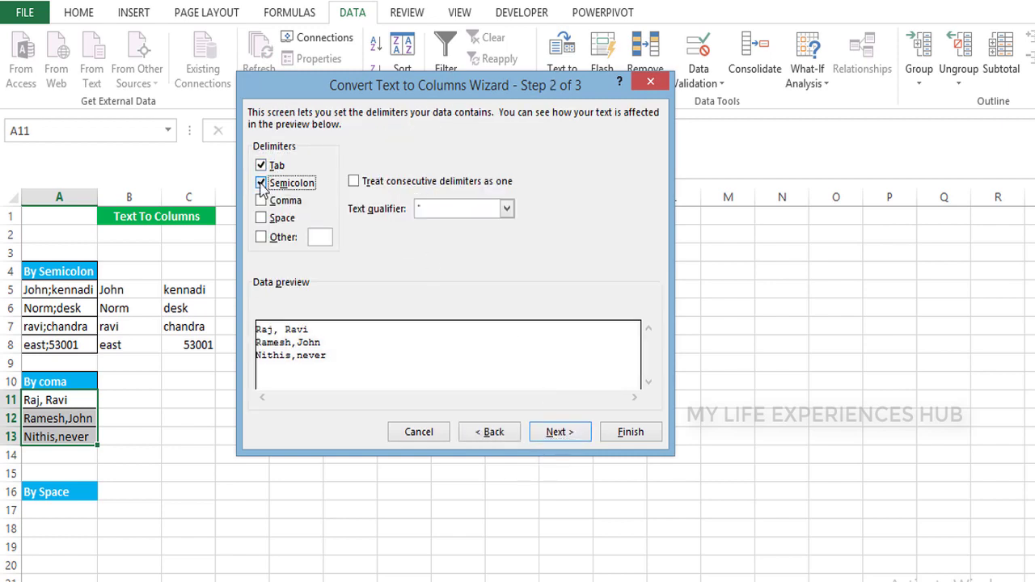
{"action": "left_click", "coordinate": [261, 201]}
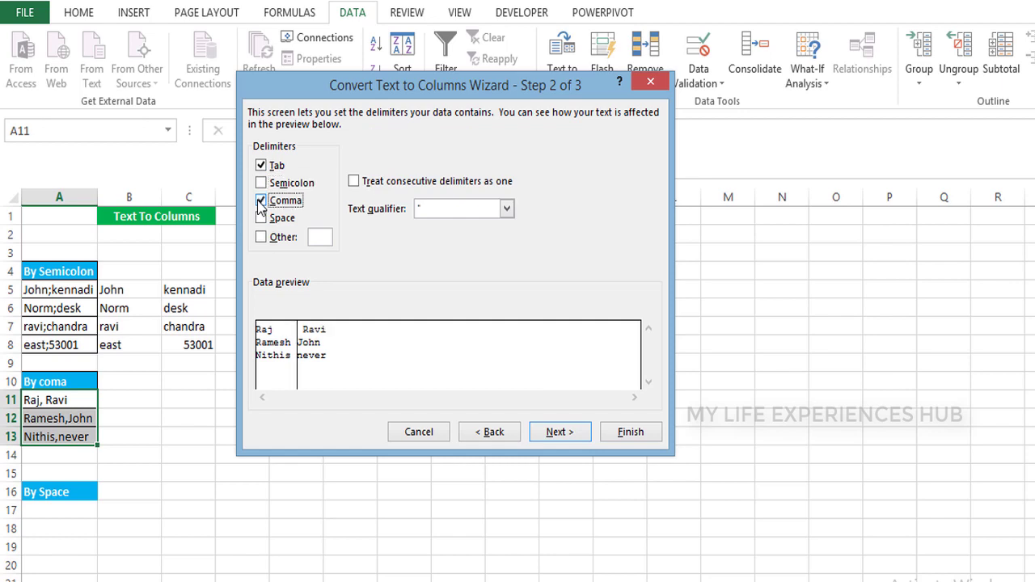
{"action": "left_click", "coordinate": [569, 435]}
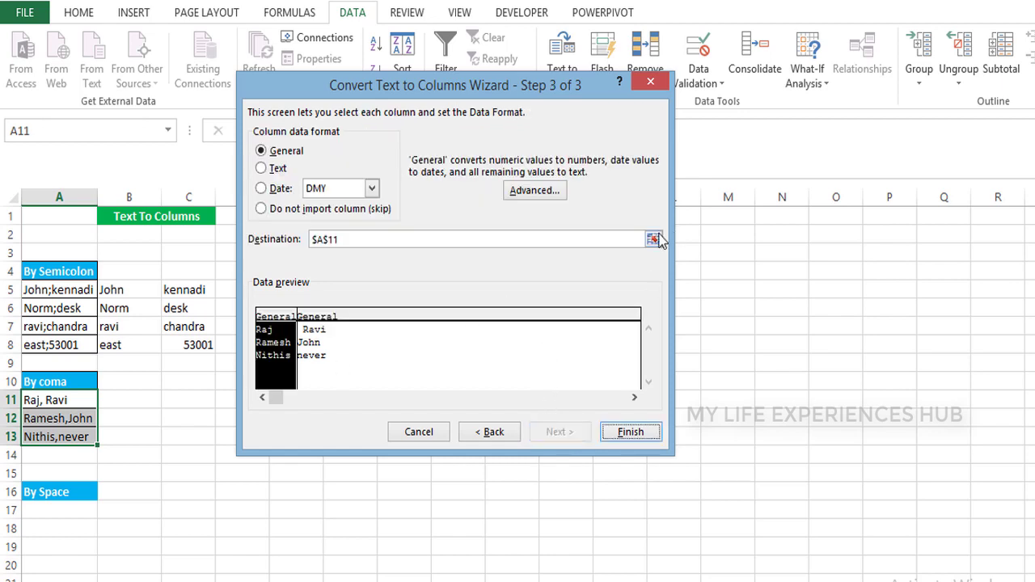
{"action": "left_click", "coordinate": [657, 239]}
{"action": "left_click", "coordinate": [149, 382]}
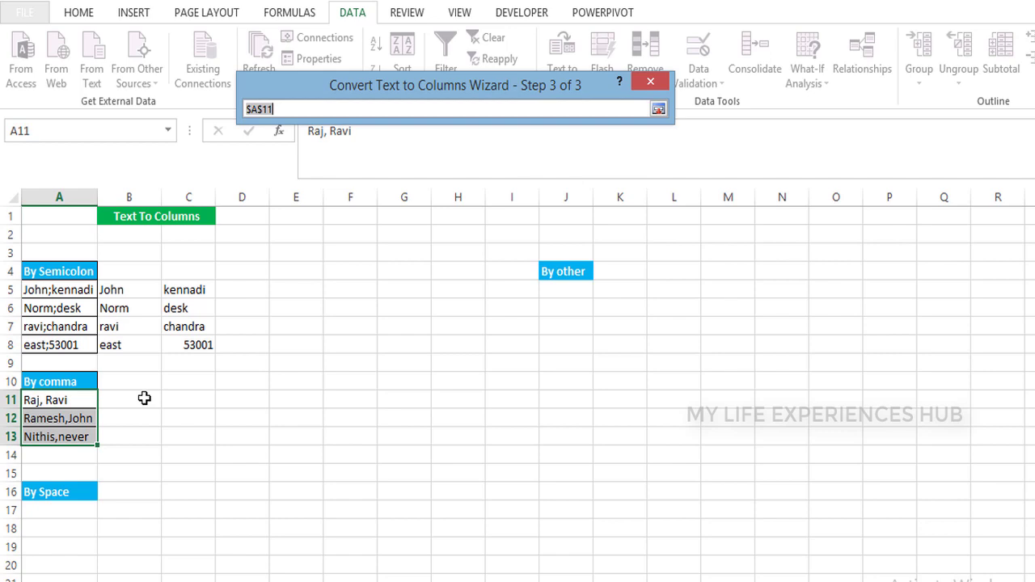
{"action": "left_click", "coordinate": [144, 398]}
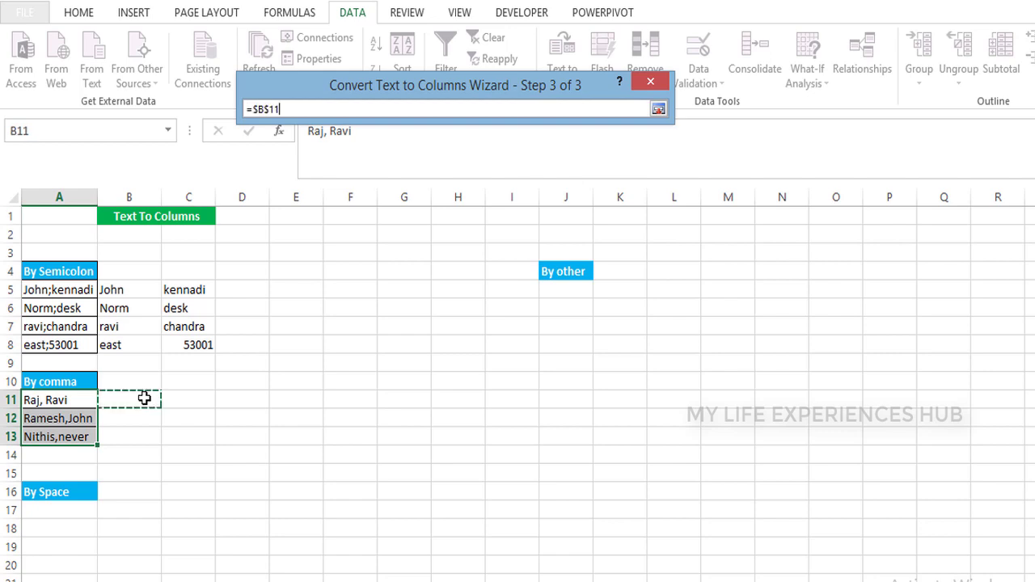
{"action": "left_click", "coordinate": [659, 110]}
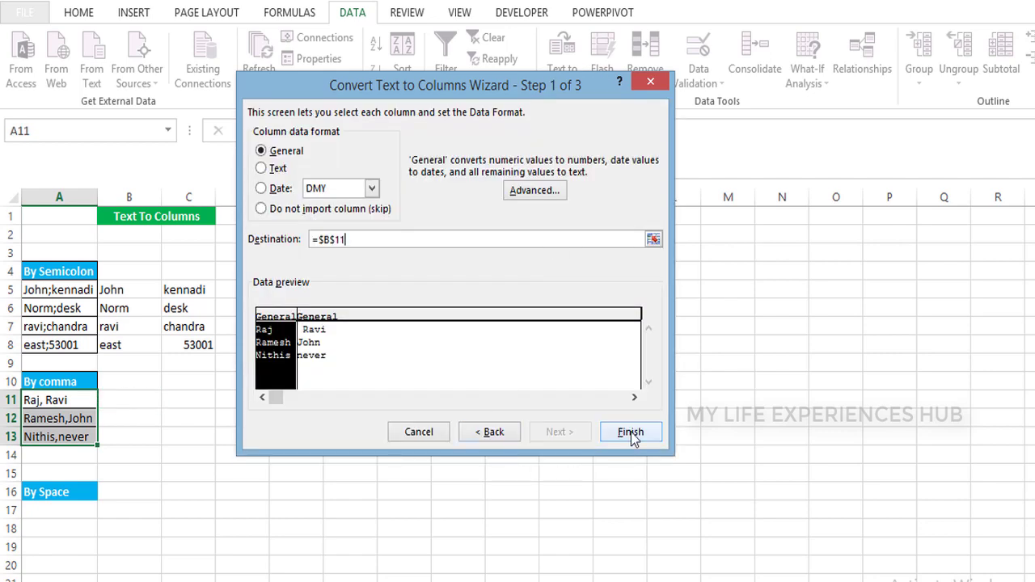
{"action": "left_click", "coordinate": [631, 432]}
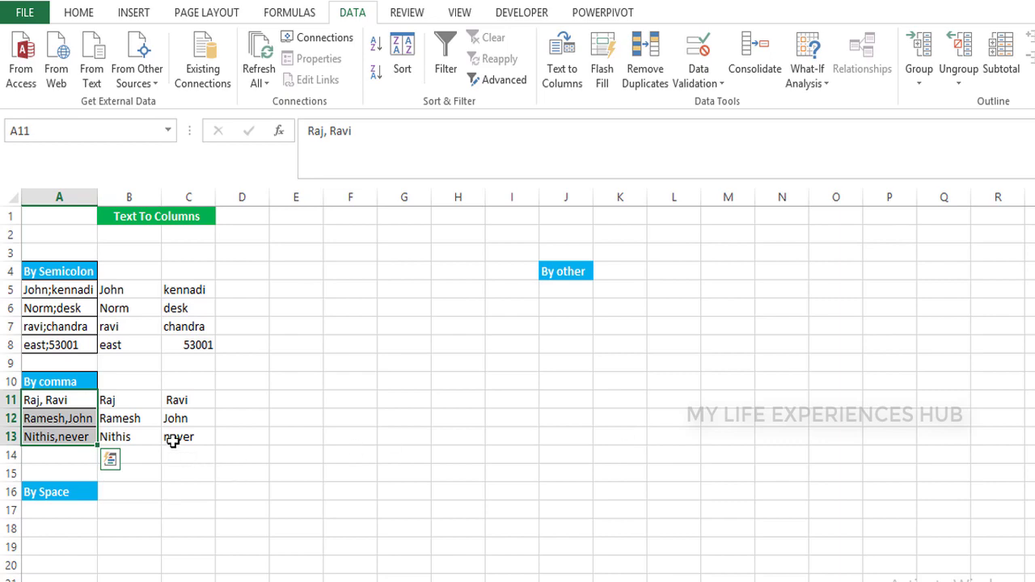
{"action": "left_click", "coordinate": [172, 441]}
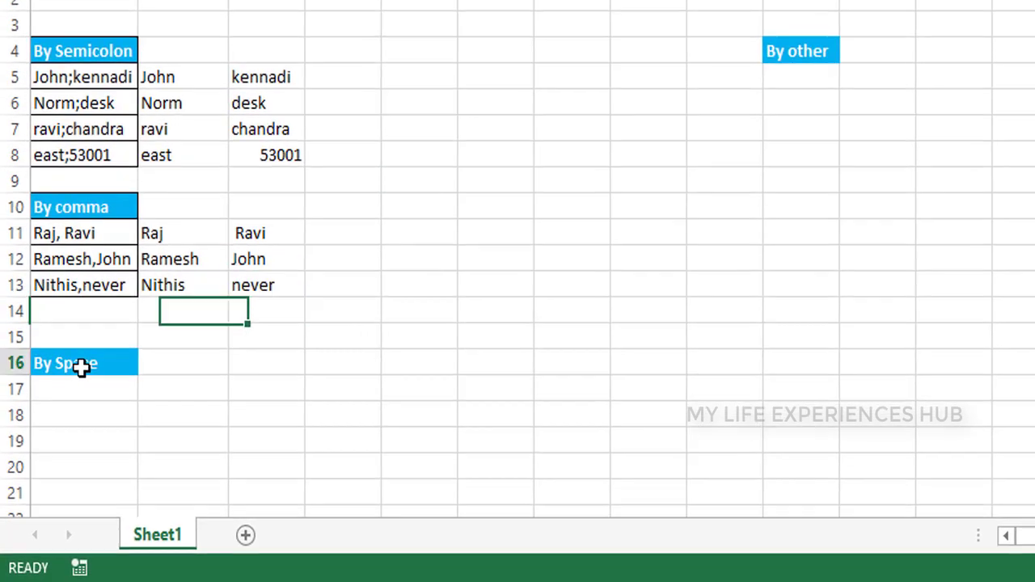
Move the By Space heading from A16 up to E4
{"action": "left_click", "coordinate": [51, 492]}
{"action": "key", "text": "ctrl+c"}
{"action": "key", "text": "Right"}
{"action": "key", "text": "Right"}
{"action": "key", "text": "Right"}
{"action": "key", "text": "Right"}
{"action": "key", "text": "Right"}
{"action": "key", "text": "Right"}
{"action": "key", "text": "Right"}
{"action": "key", "text": "Right"}
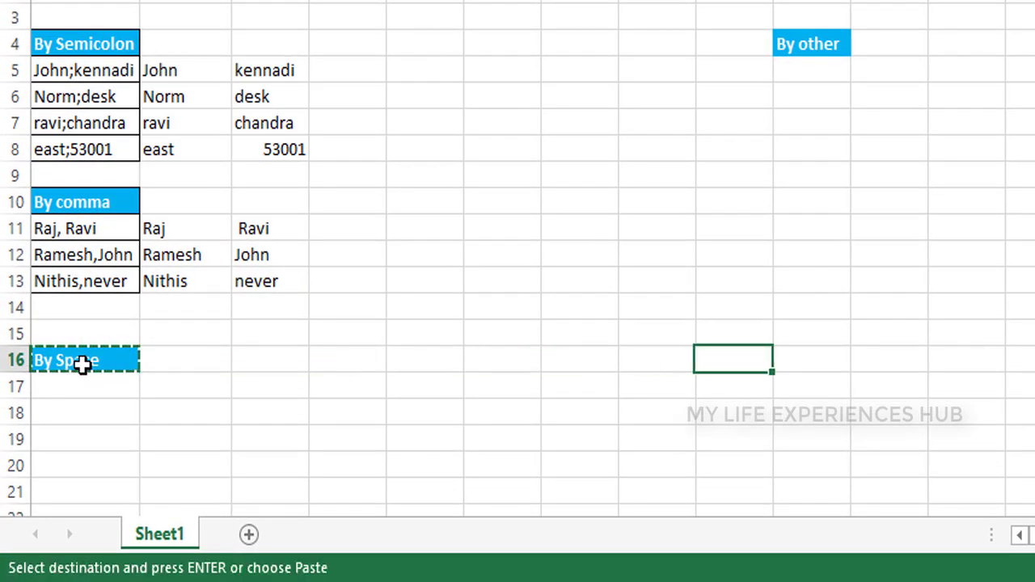
{"action": "key", "text": "Up"}
{"action": "key", "text": "Up"}
{"action": "key", "text": "Up"}
{"action": "key", "text": "Up"}
{"action": "key", "text": "Up"}
{"action": "key", "text": "Up"}
{"action": "key", "text": "Up"}
{"action": "key", "text": "Up"}
{"action": "key", "text": "Left"}
{"action": "key", "text": "Left"}
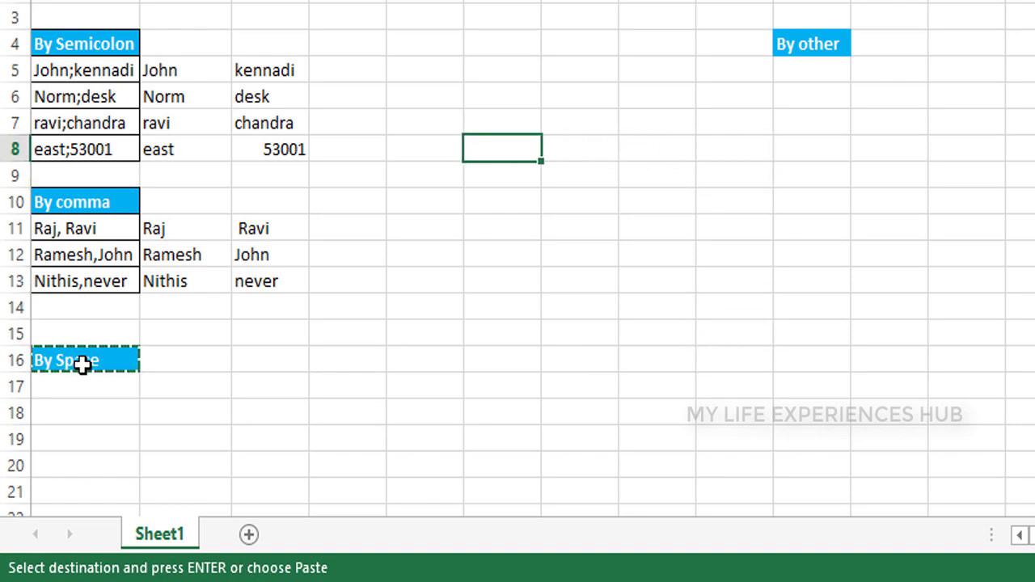
{"action": "key", "text": "Up"}
{"action": "key", "text": "Up"}
{"action": "key", "text": "Up"}
{"action": "key", "text": "Up"}
{"action": "key", "text": "Left"}
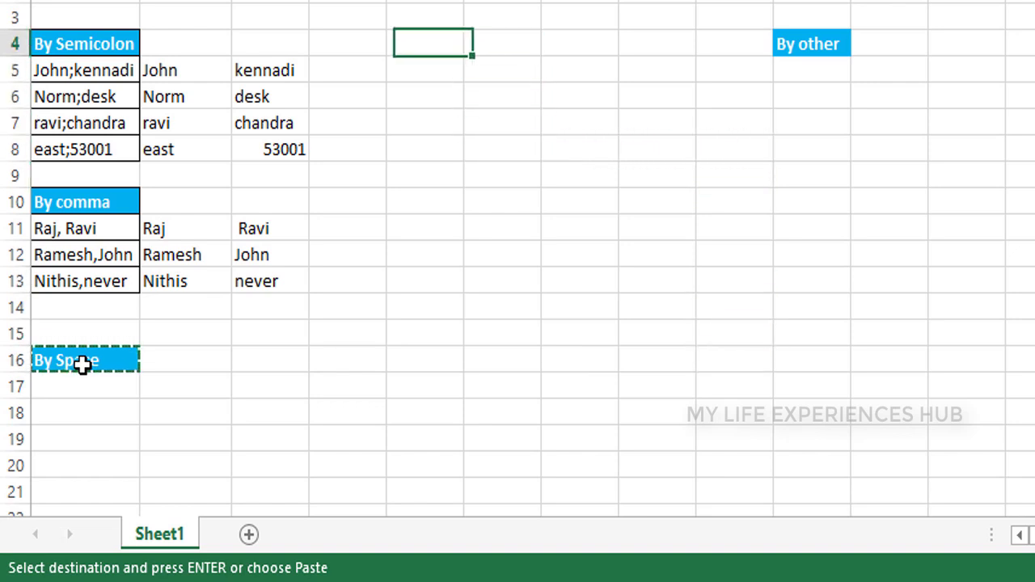
{"action": "key", "text": "Return"}
{"action": "key", "text": "Down"}
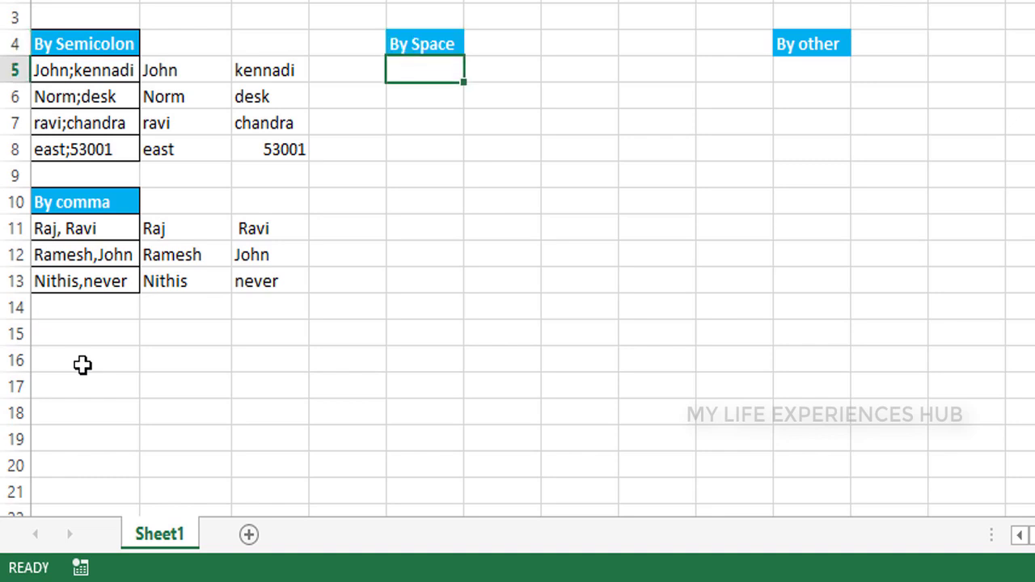
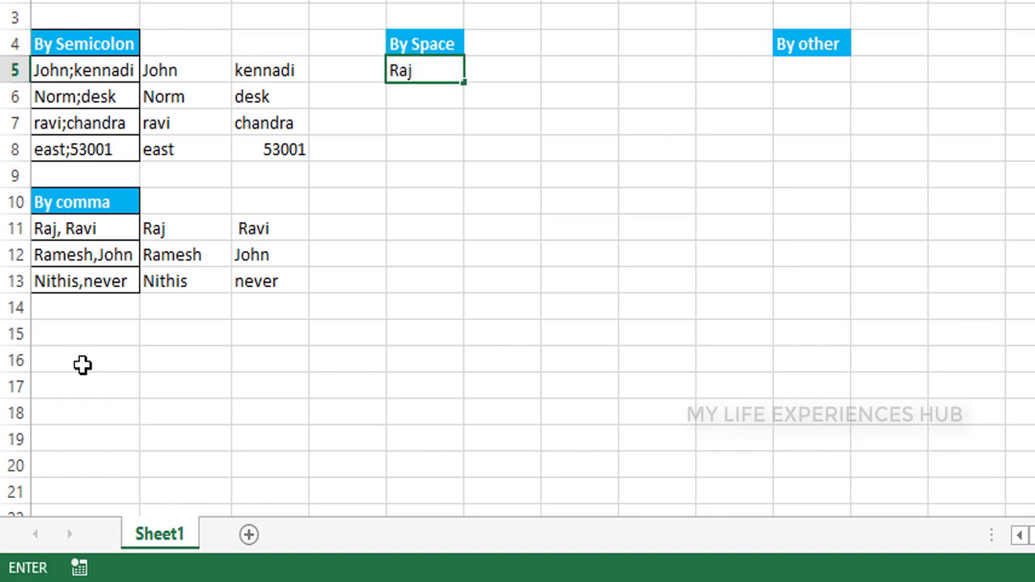
Type four space-separated two-part names into E5:E8 and select the By Space block
{"action": "key", "text": "Return"}
{"action": "type", "text": "N"}
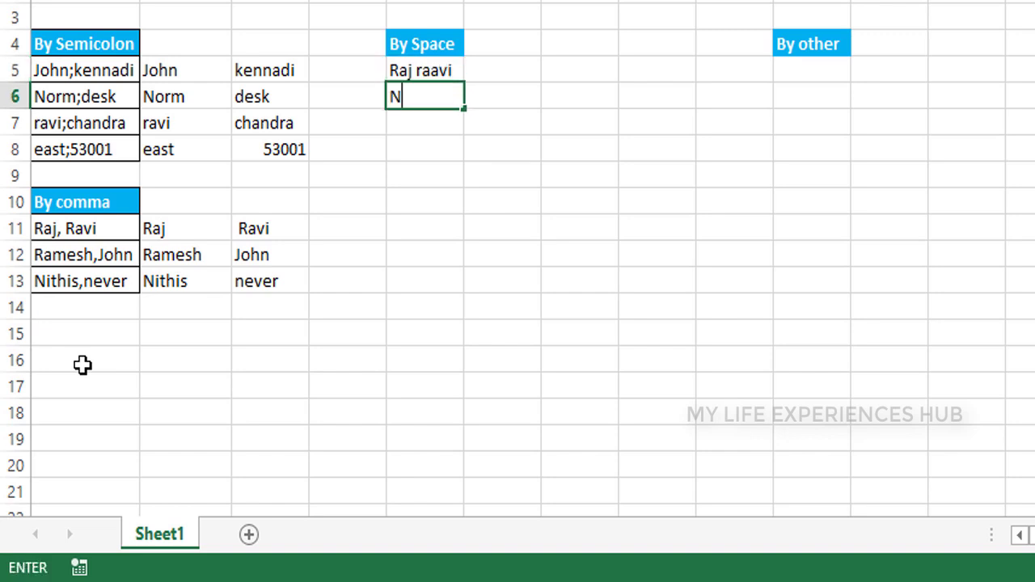
{"action": "type", "text": "eel R"}
{"action": "key", "text": "Return"}
{"action": "type", "text": "M"}
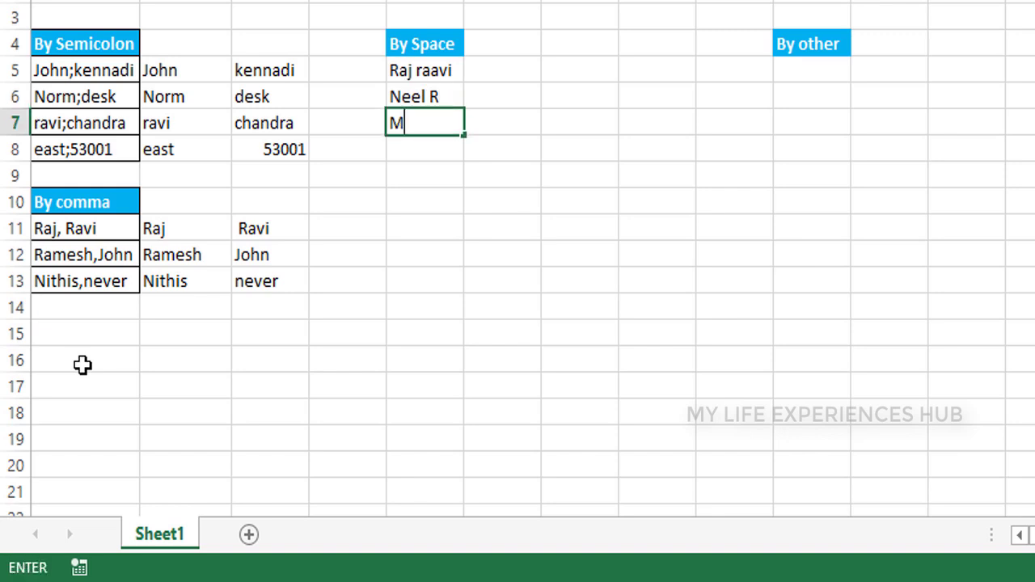
{"action": "type", "text": " Kesh"}
{"action": "key", "text": "Return"}
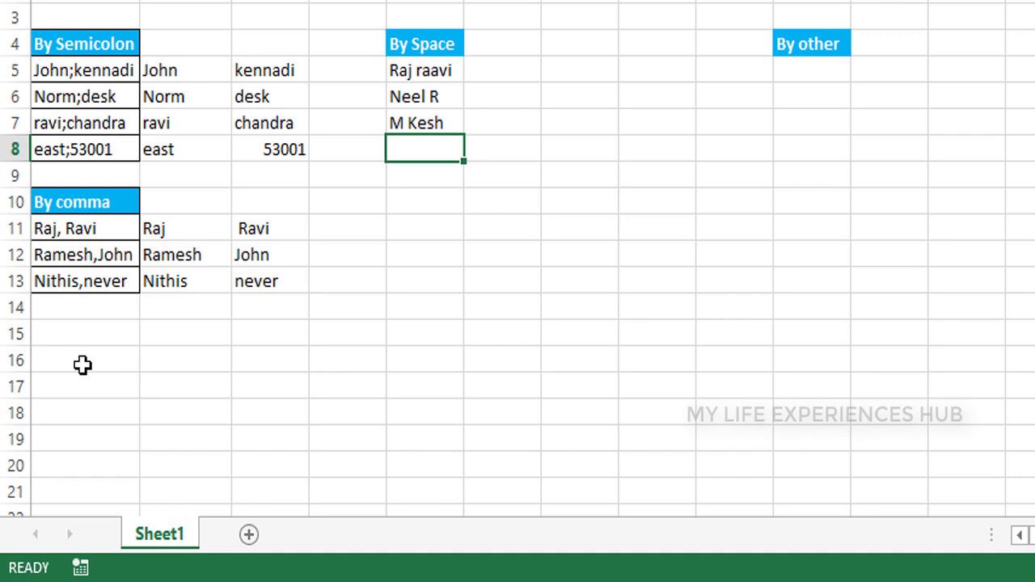
{"action": "type", "text": "R "}
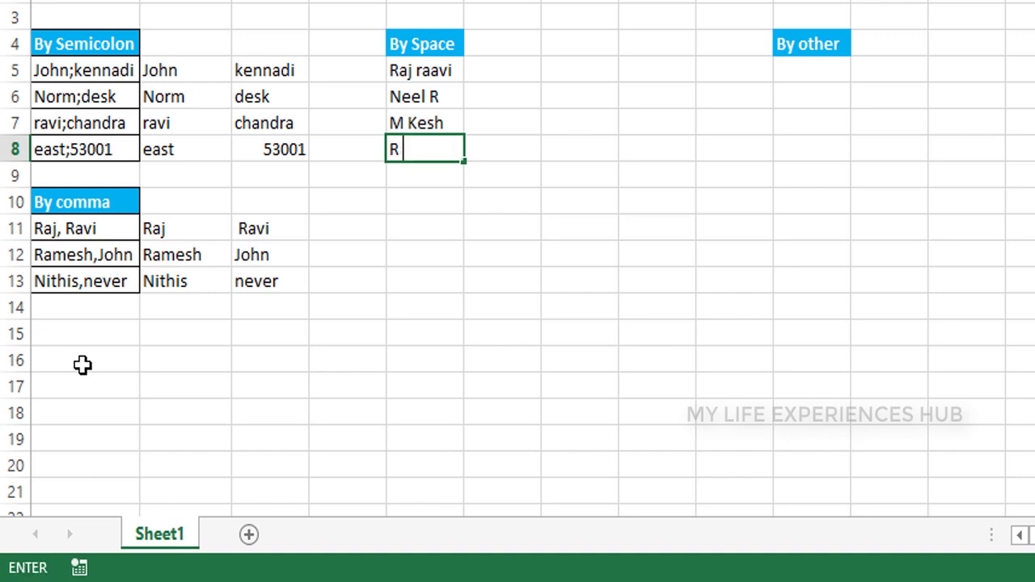
{"action": "type", "text": "Donde"}
{"action": "key", "text": "ctrl+Return"}
{"action": "key", "text": "Down"}
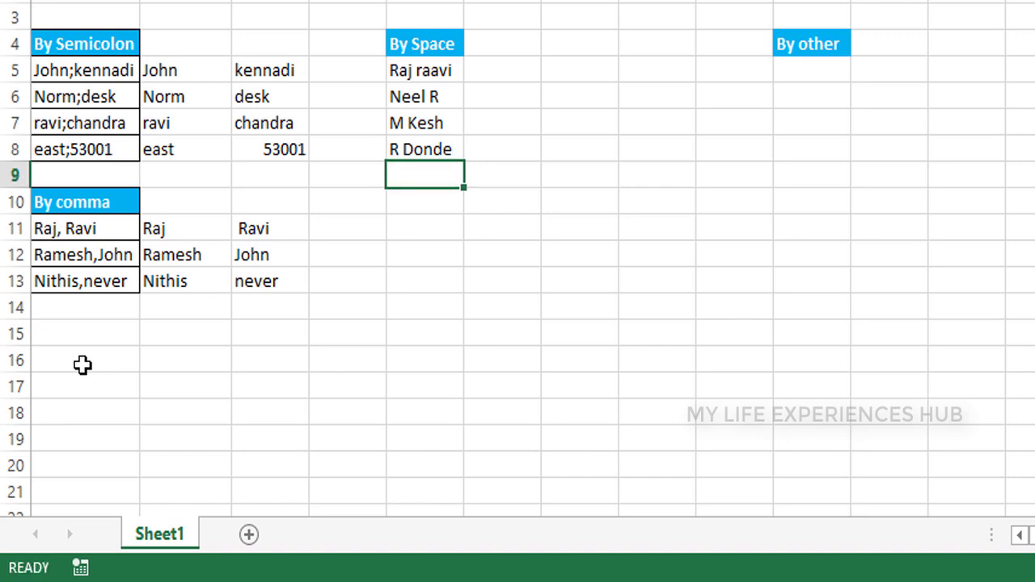
{"action": "key", "text": "Up"}
{"action": "key", "text": "Up"}
{"action": "key", "text": "Up"}
{"action": "key", "text": "Up"}
{"action": "key", "text": "Up"}
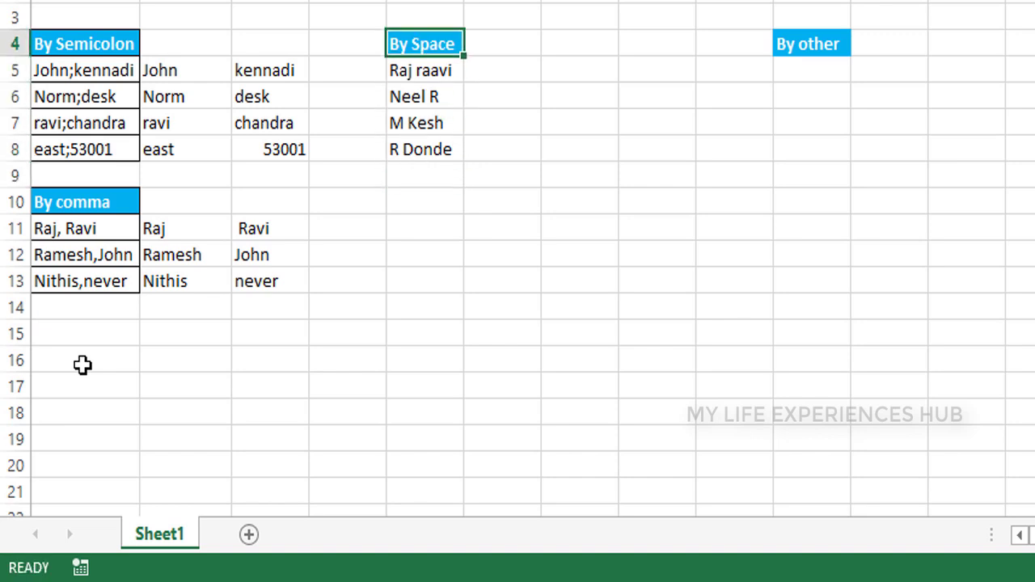
{"action": "key", "text": "shift+Down"}
{"action": "key", "text": "shift+Down"}
{"action": "key", "text": "shift+Down"}
{"action": "key", "text": "shift+Down"}
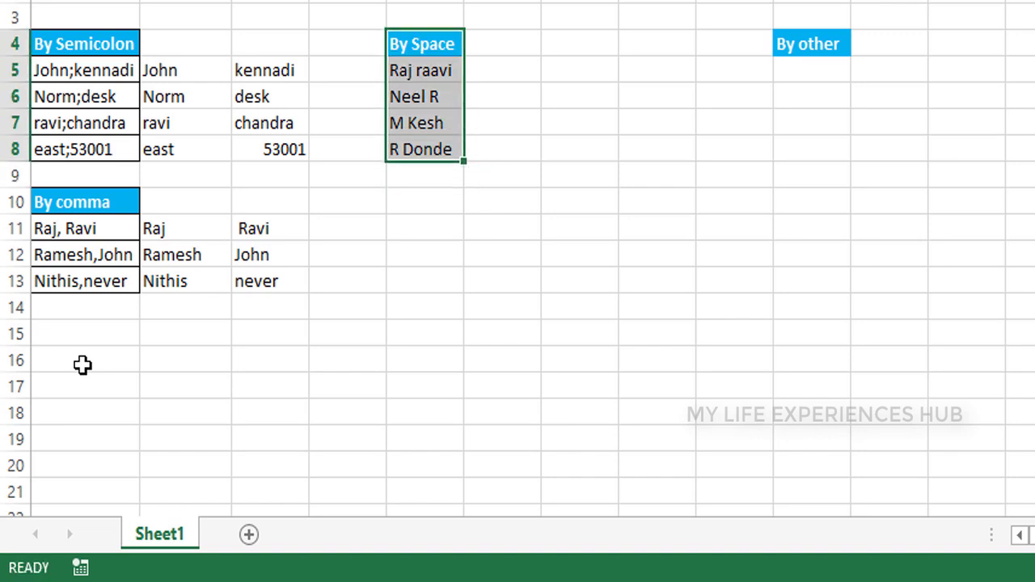
Enter four @-separated sample entries into J5:J8 under the By other heading
{"action": "key", "text": "Right"}
{"action": "key", "text": "Right"}
{"action": "key", "text": "Right"}
{"action": "key", "text": "Right"}
{"action": "key", "text": "Right"}
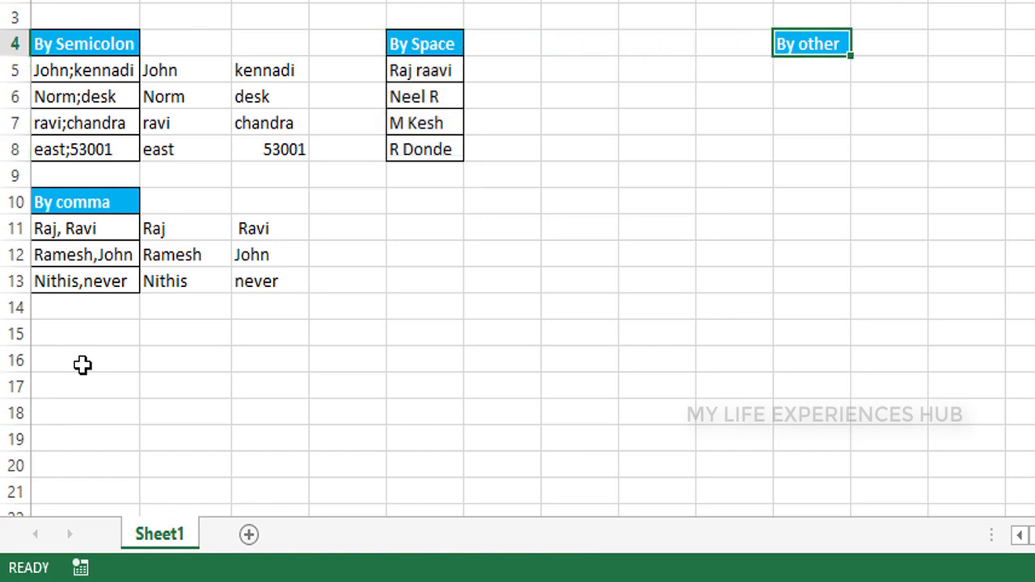
{"action": "key", "text": "Down"}
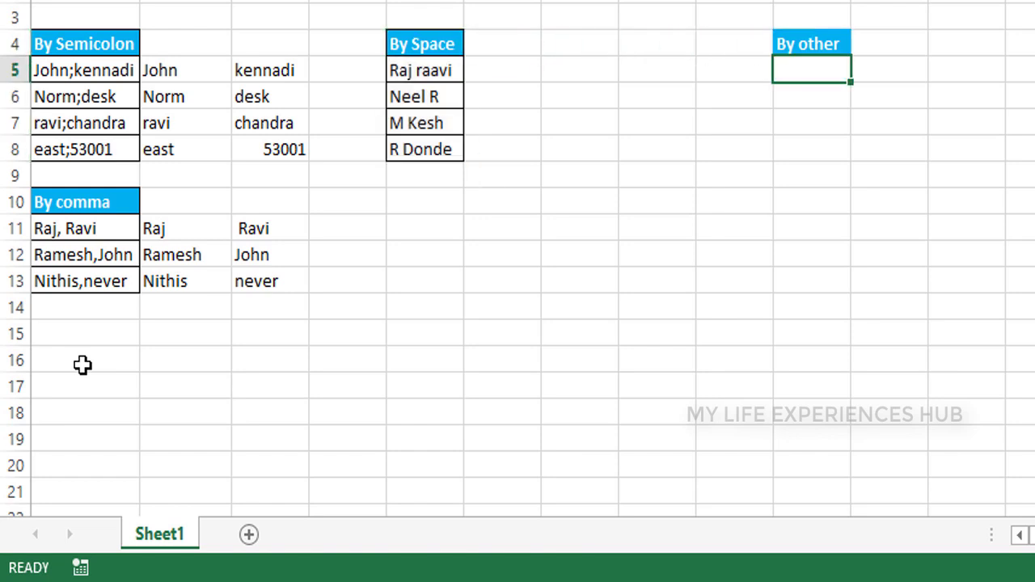
{"action": "type", "text": "mail"}
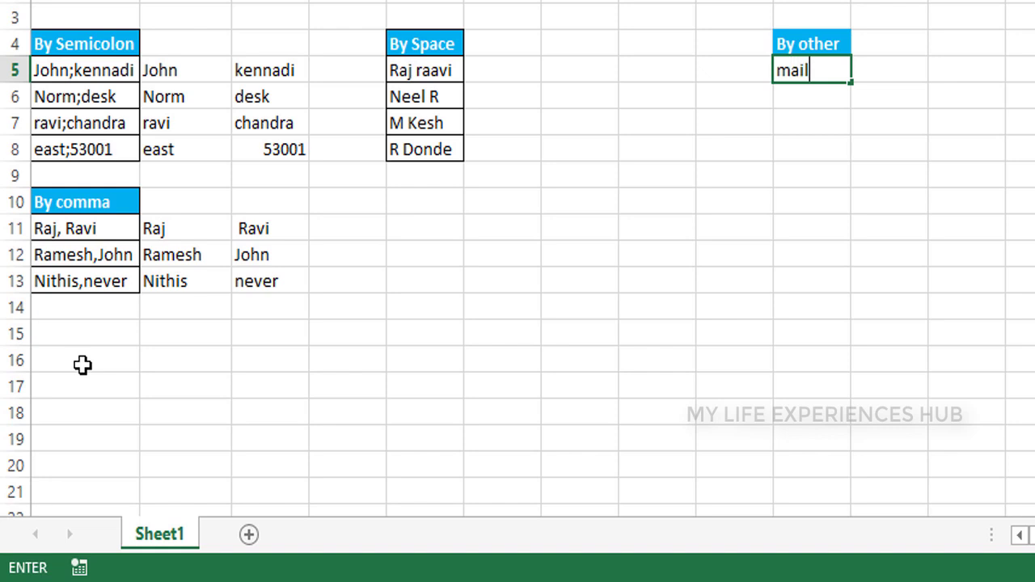
{"action": "type", "text": "&"}
{"action": "key", "text": "BackSpace"}
{"action": "type", "text": "@g"}
{"action": "key", "text": "Return"}
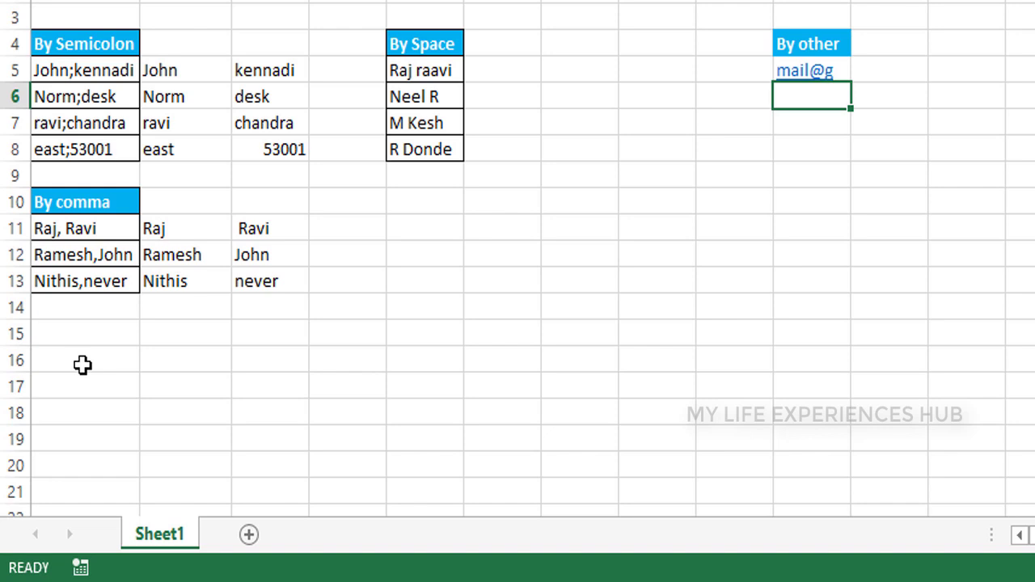
{"action": "type", "text": "ra@"}
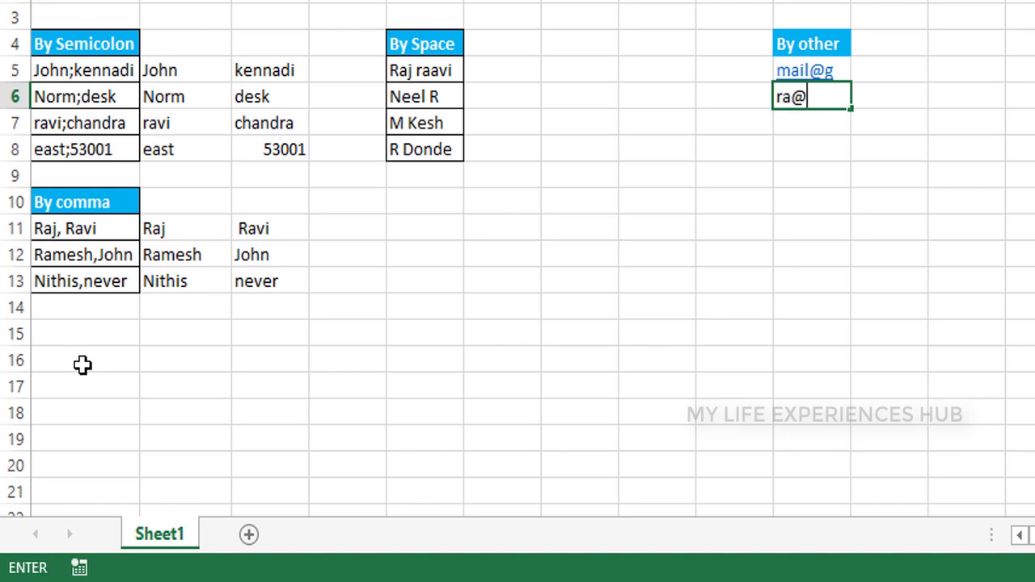
{"action": "type", "text": "r"}
{"action": "key", "text": "Return"}
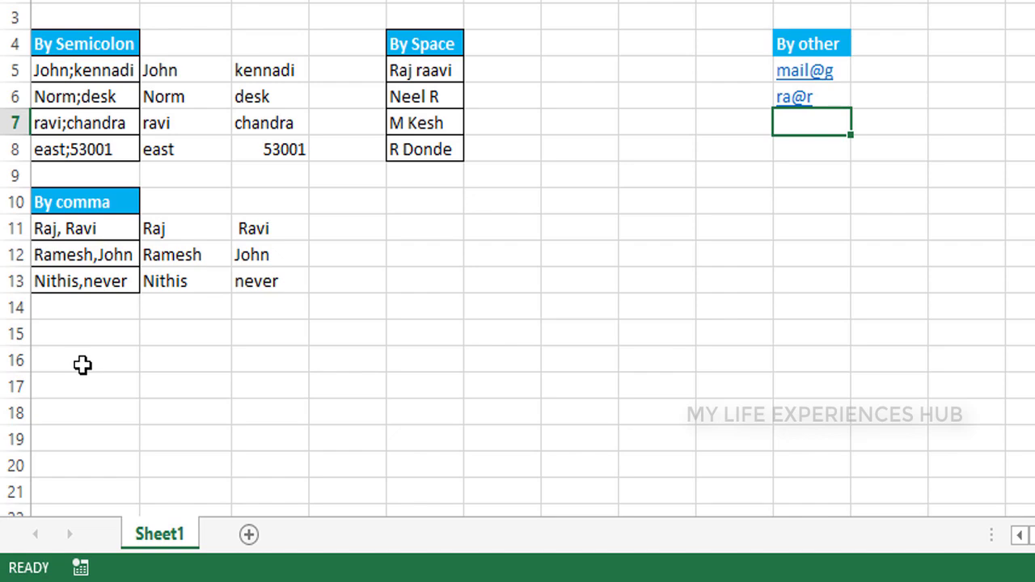
{"action": "type", "text": "ne@tu"}
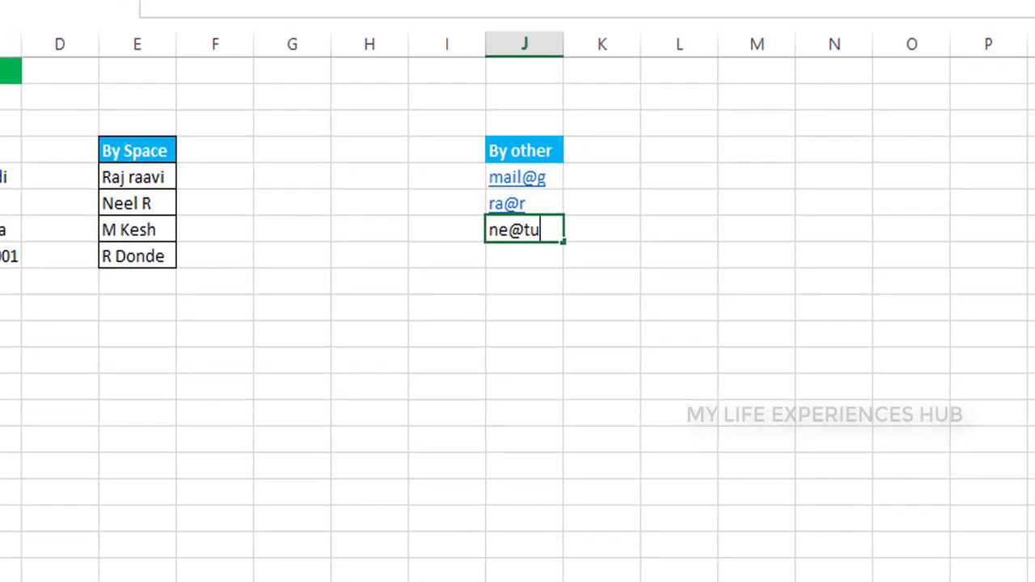
{"action": "key", "text": "Return"}
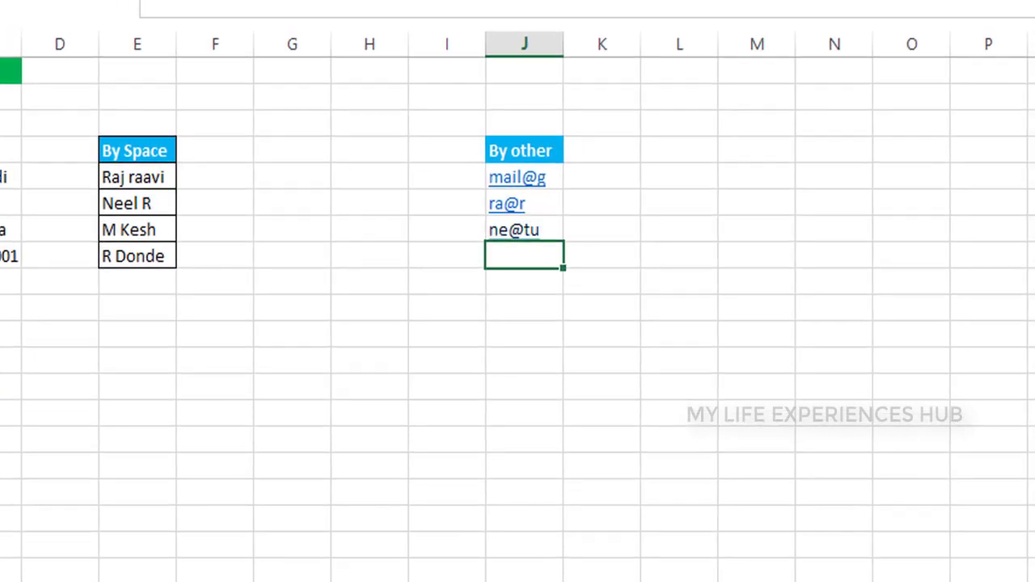
{"action": "type", "text": "M"}
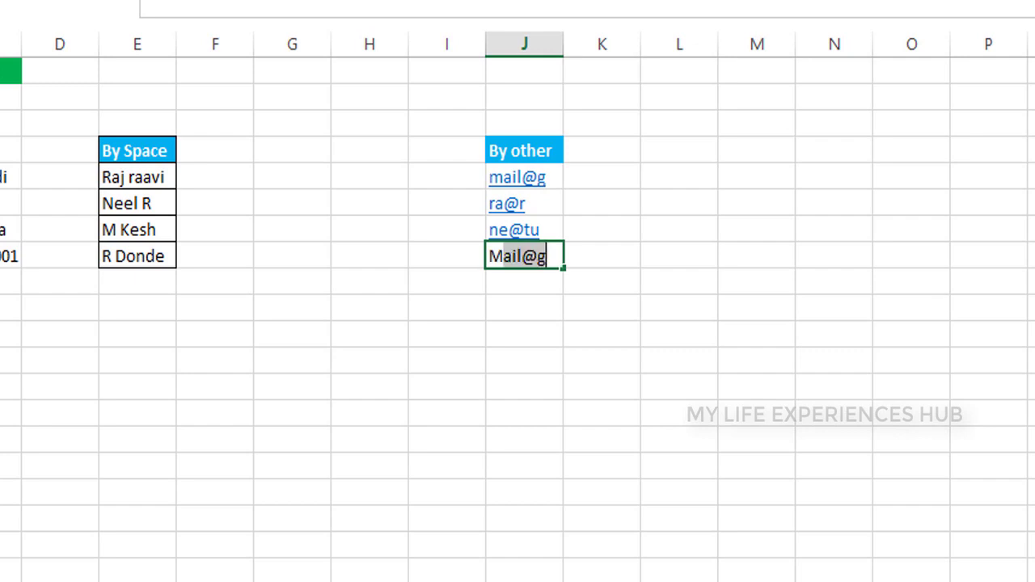
{"action": "type", "text": "@m"}
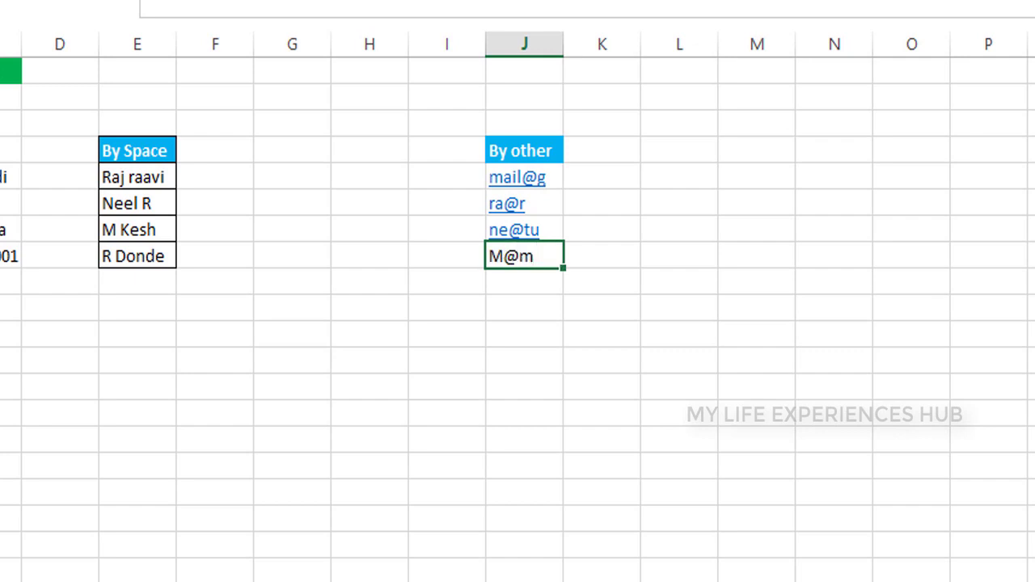
{"action": "key", "text": "Return"}
Select the By other heading and its four entries in J4:J8
{"action": "key", "text": "Up"}
{"action": "left_click_drag", "start_coordinate": [524, 150], "coordinate": [525, 203]}
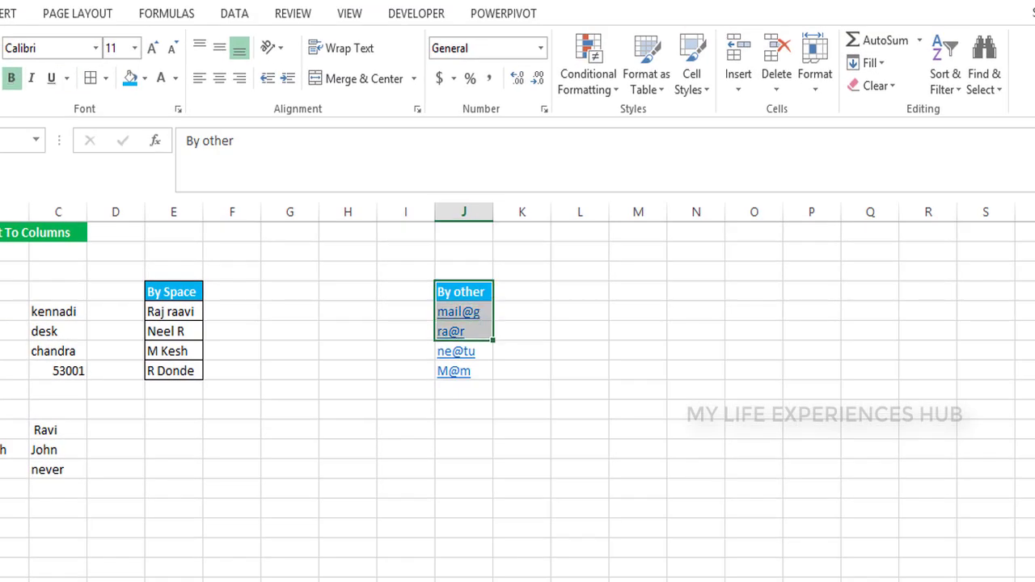
{"action": "left_click_drag", "start_coordinate": [464, 332], "coordinate": [463, 370]}
{"action": "key", "text": "alt"}
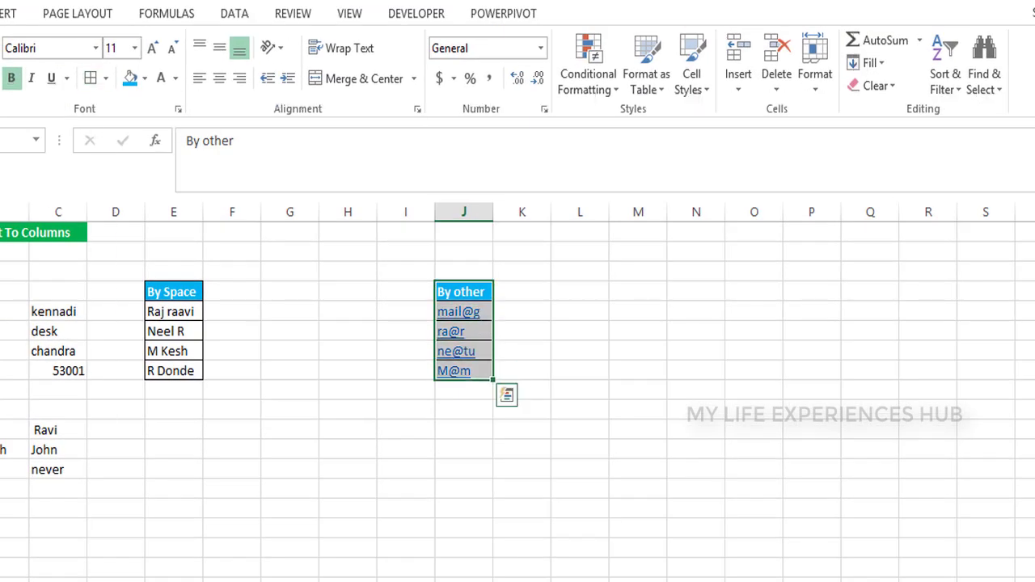
{"action": "key", "text": "Left"}
{"action": "key", "text": "Left"}
{"action": "key", "text": "Left"}
{"action": "key", "text": "Left"}
{"action": "key", "text": "Left"}
{"action": "key", "text": "Down"}
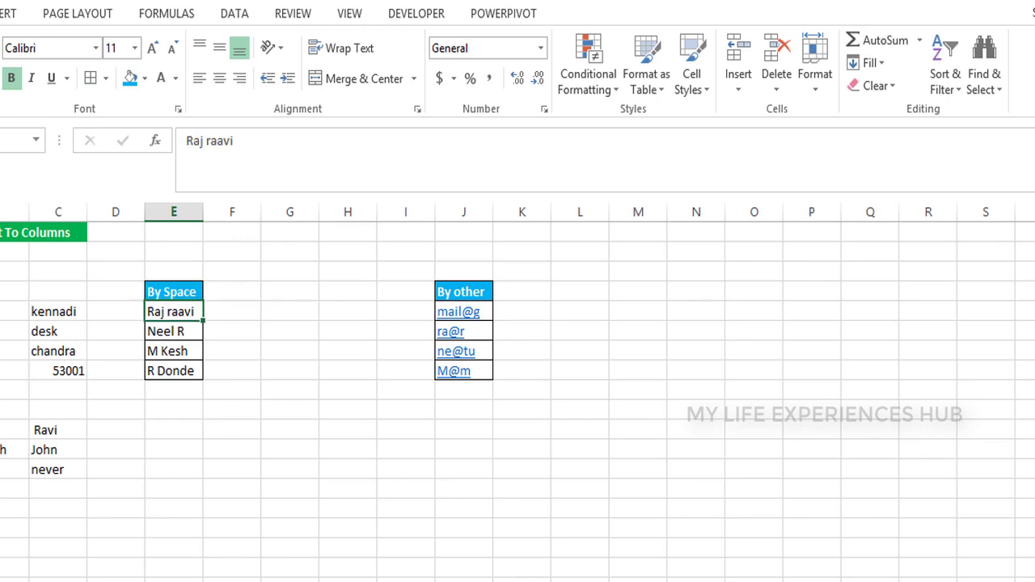
{"action": "key", "text": "shift+Down"}
{"action": "key", "text": "shift+Down"}
{"action": "key", "text": "shift+Down"}
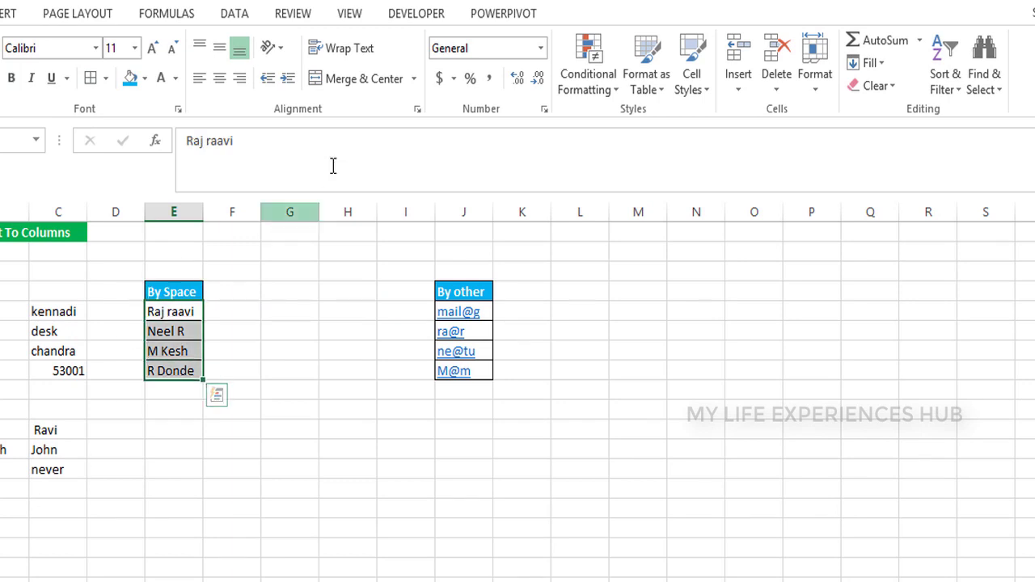
{"action": "left_click", "coordinate": [245, 15]}
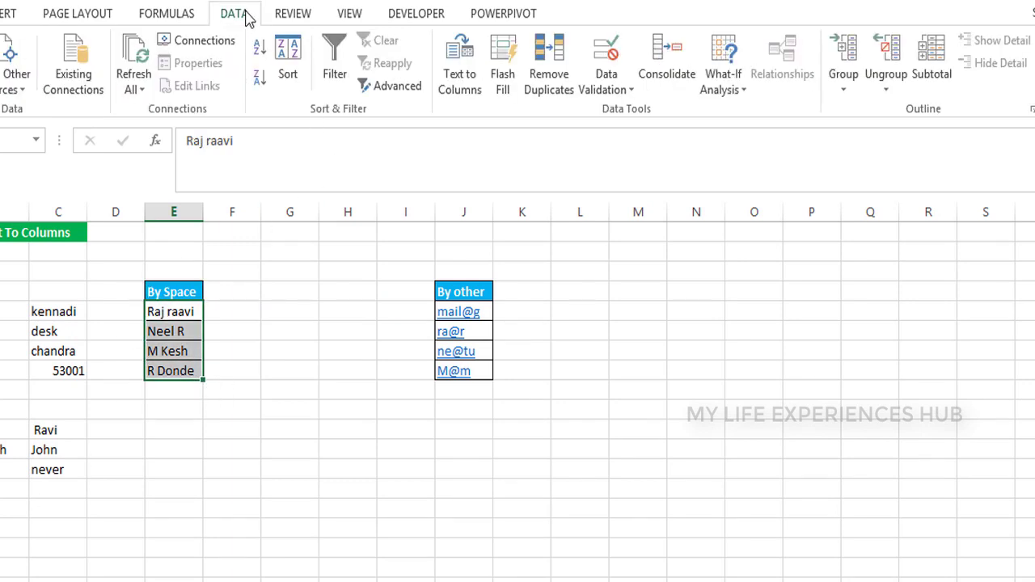
Split the By Space names with Text to Columns using a Space delimiter, destination $F$5
{"action": "left_click", "coordinate": [457, 72]}
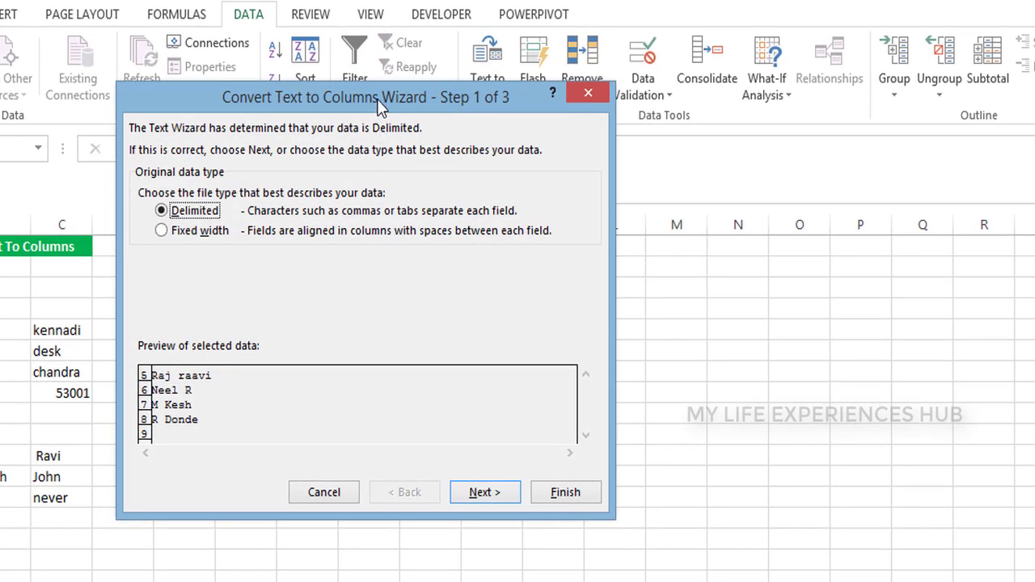
{"action": "left_click_drag", "start_coordinate": [371, 90], "coordinate": [585, 110]}
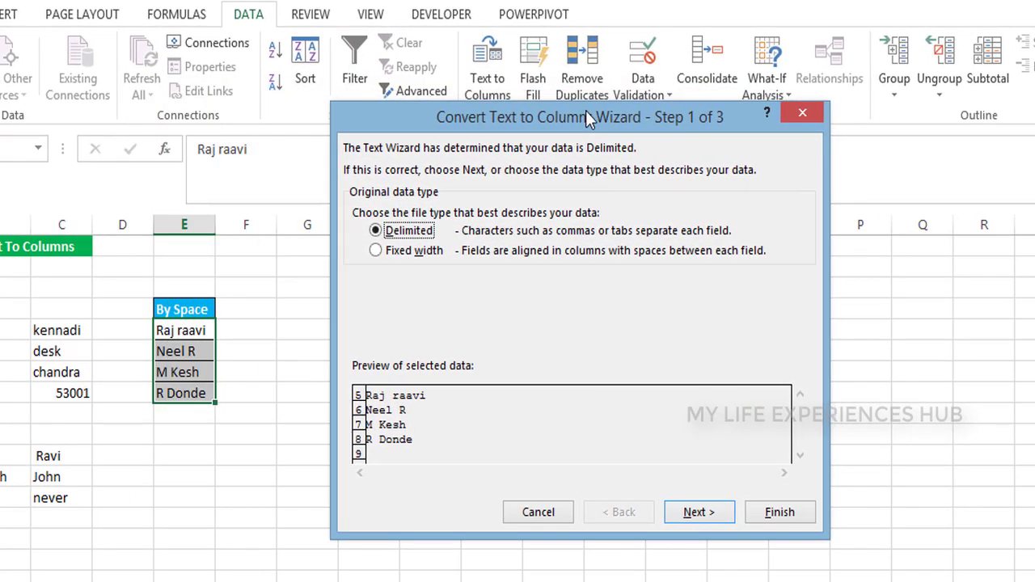
{"action": "left_click", "coordinate": [692, 513]}
{"action": "left_click", "coordinate": [359, 250]}
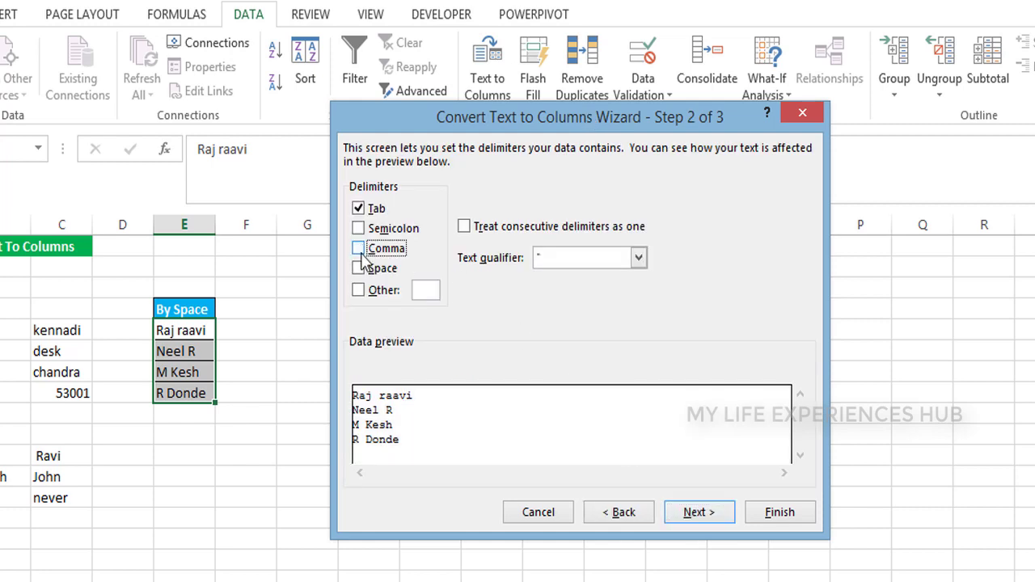
{"action": "left_click", "coordinate": [359, 272]}
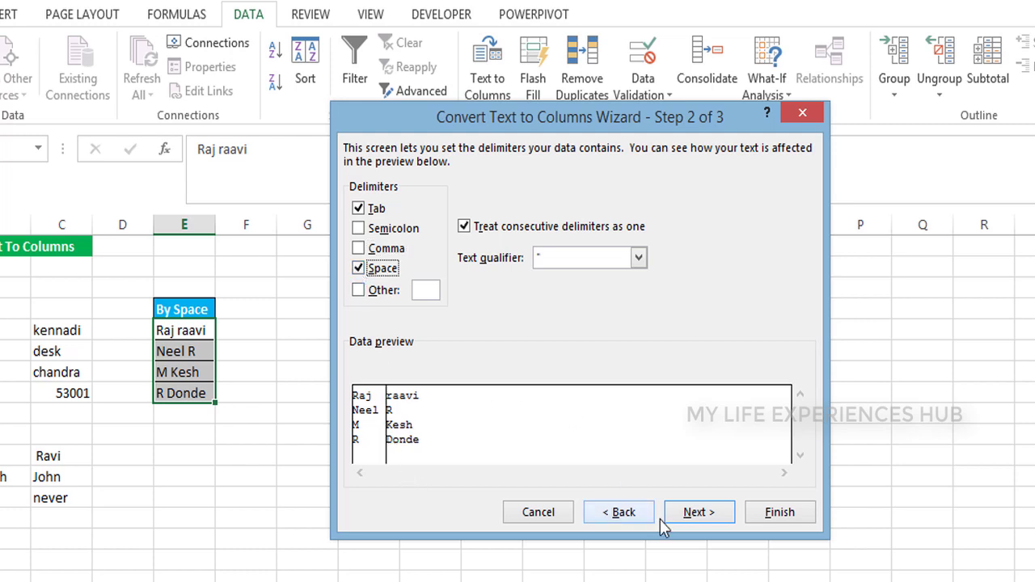
{"action": "left_click", "coordinate": [699, 513]}
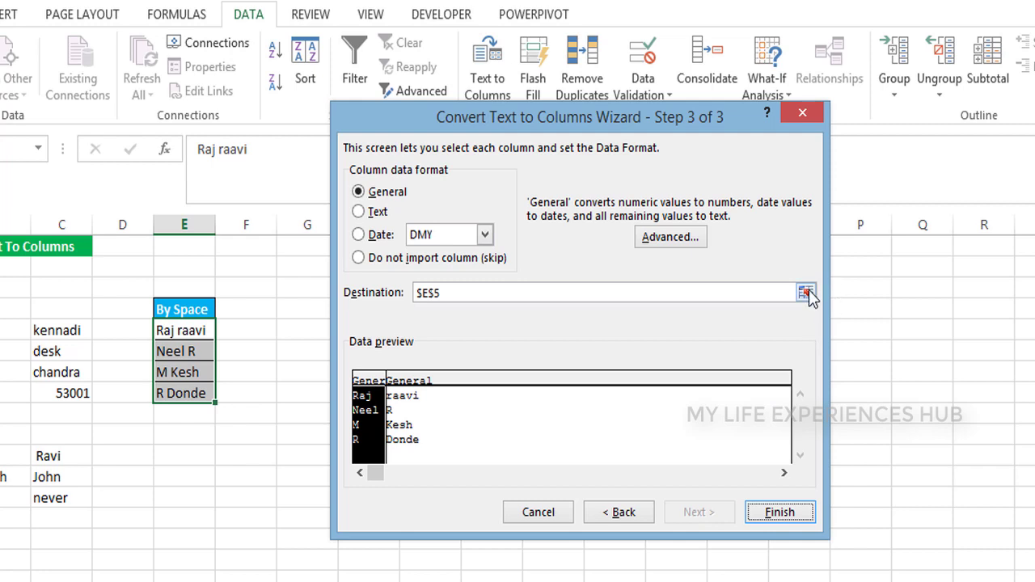
{"action": "left_click", "coordinate": [808, 289]}
{"action": "left_click", "coordinate": [249, 331]}
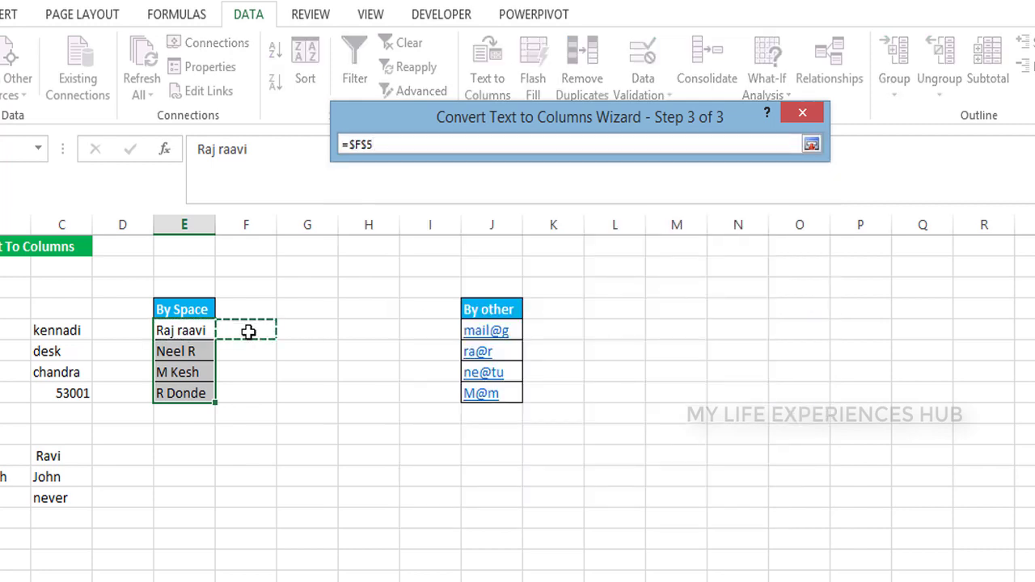
{"action": "left_click", "coordinate": [811, 144]}
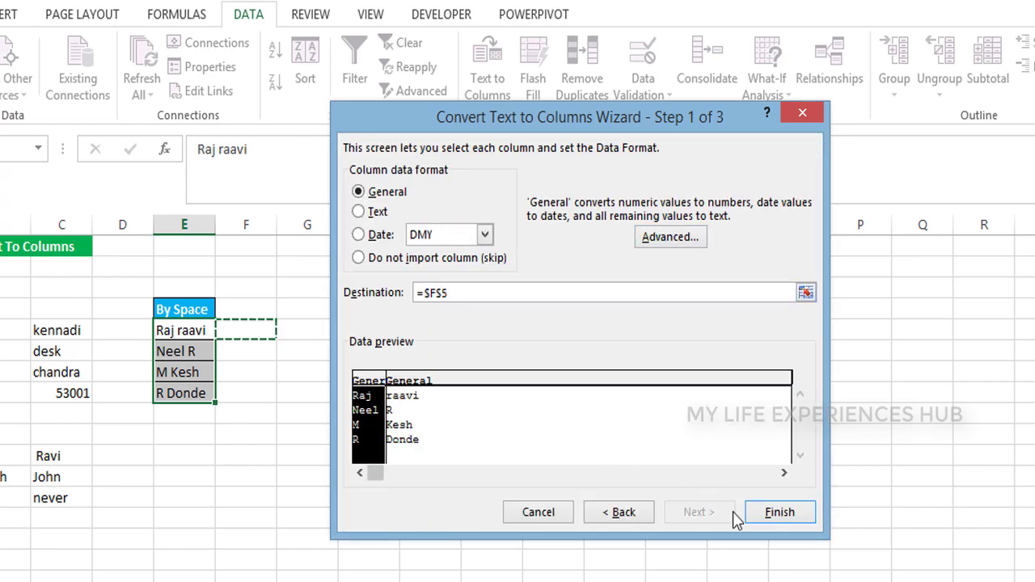
{"action": "left_click", "coordinate": [773, 514]}
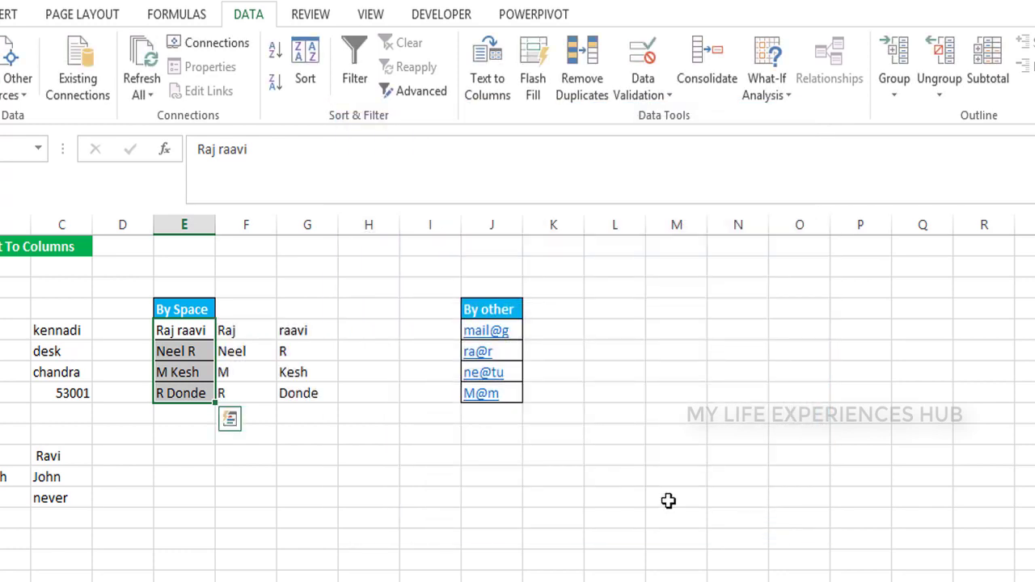
Check the split result in column F, then select the four By other entries
{"action": "left_click", "coordinate": [252, 351]}
{"action": "key", "text": "Right"}
{"action": "key", "text": "Right"}
{"action": "key", "text": "Right"}
{"action": "key", "text": "Right"}
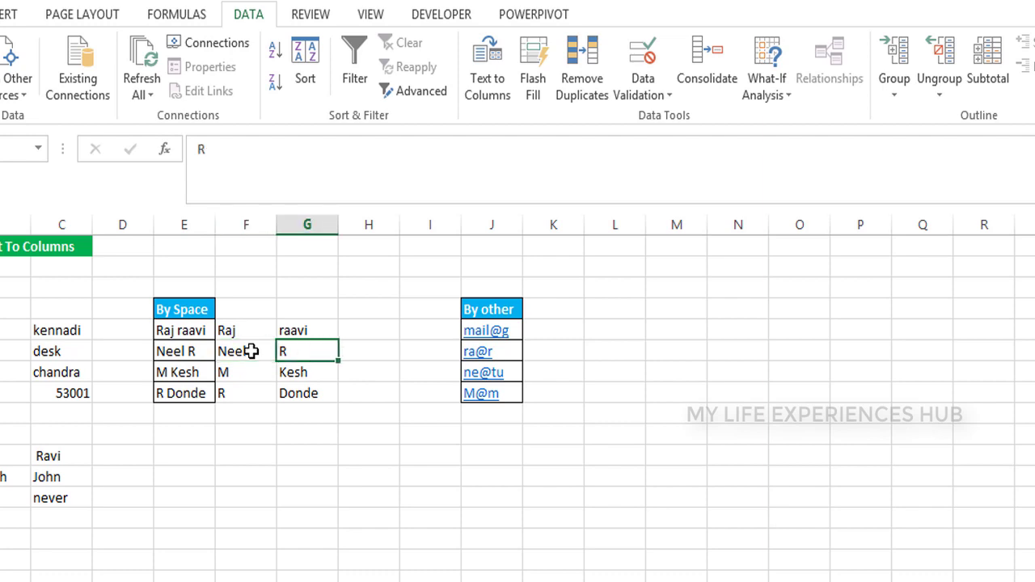
{"action": "key", "text": "Up"}
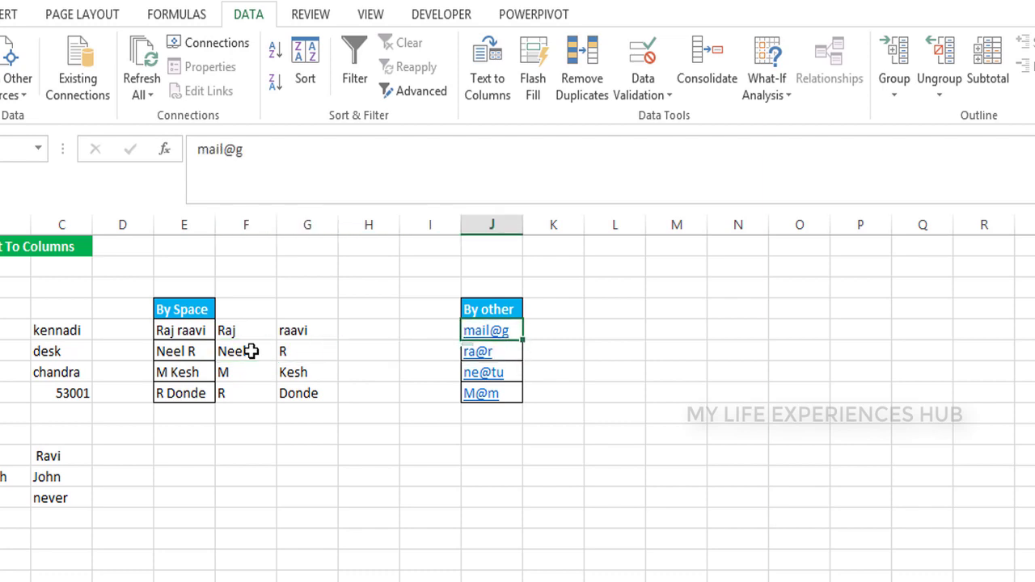
{"action": "key", "text": "shift+Down"}
{"action": "key", "text": "shift+Down"}
{"action": "key", "text": "shift+Down"}
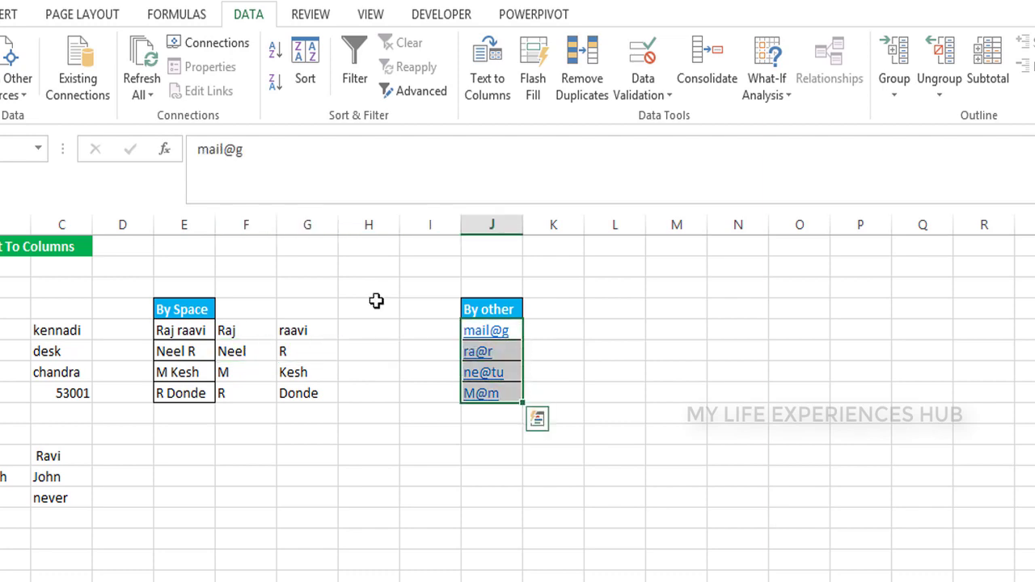
Split the By other entries with Text to Columns, using '@' as the Other delimiter, destination $K$5
{"action": "left_click", "coordinate": [483, 58]}
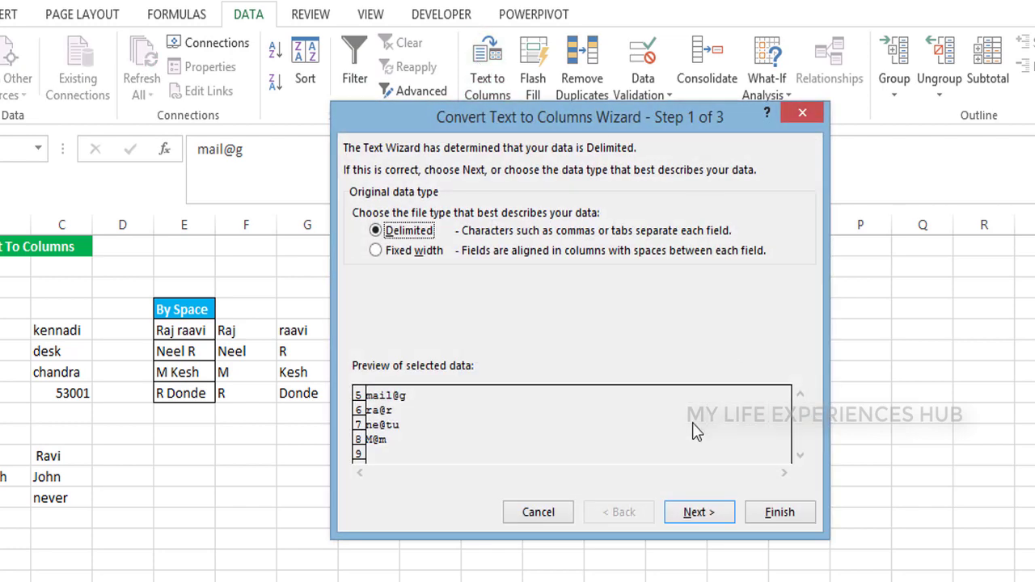
{"action": "left_click", "coordinate": [718, 513]}
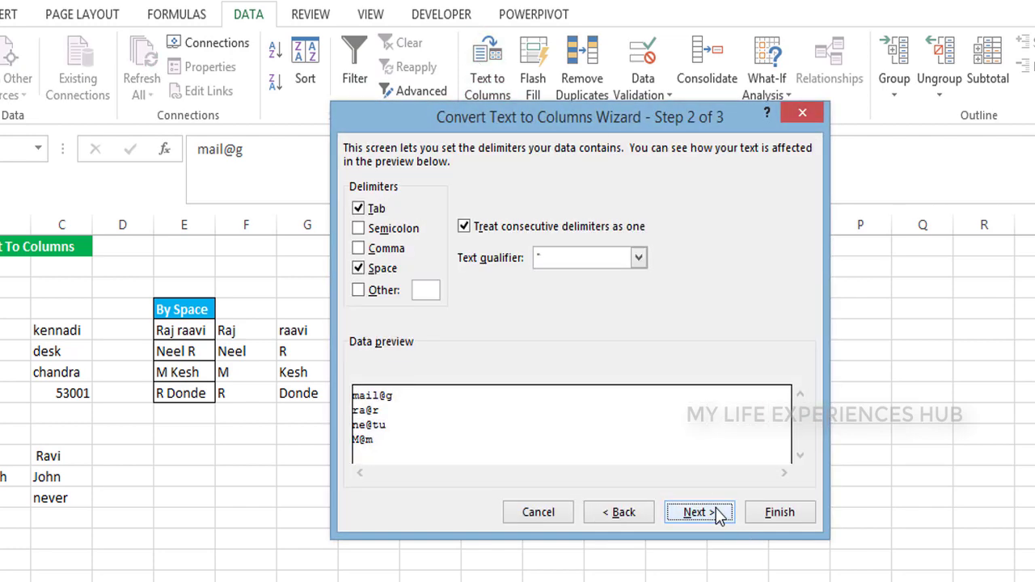
{"action": "left_click", "coordinate": [364, 269]}
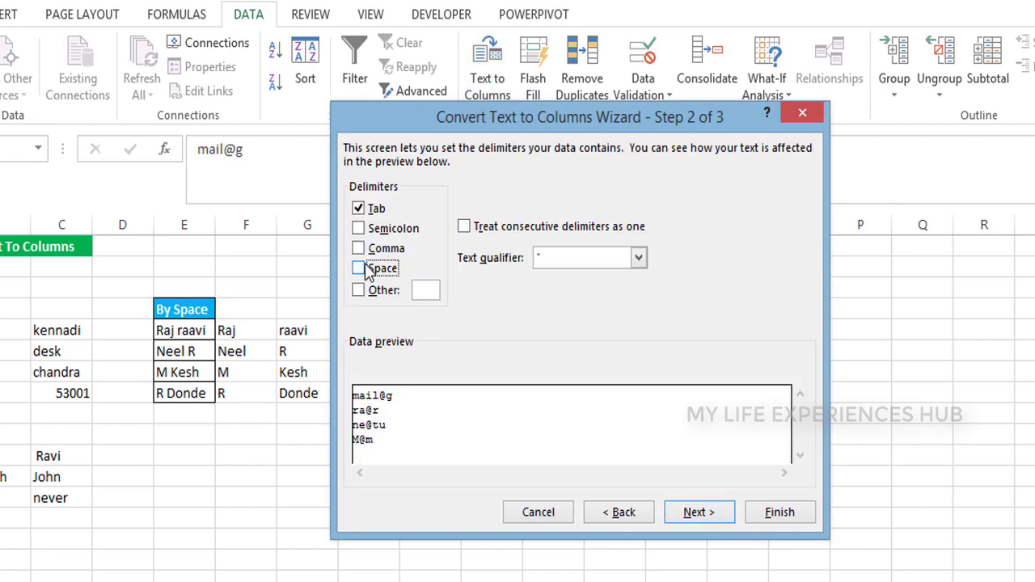
{"action": "left_click", "coordinate": [359, 290]}
{"action": "type", "text": "@"}
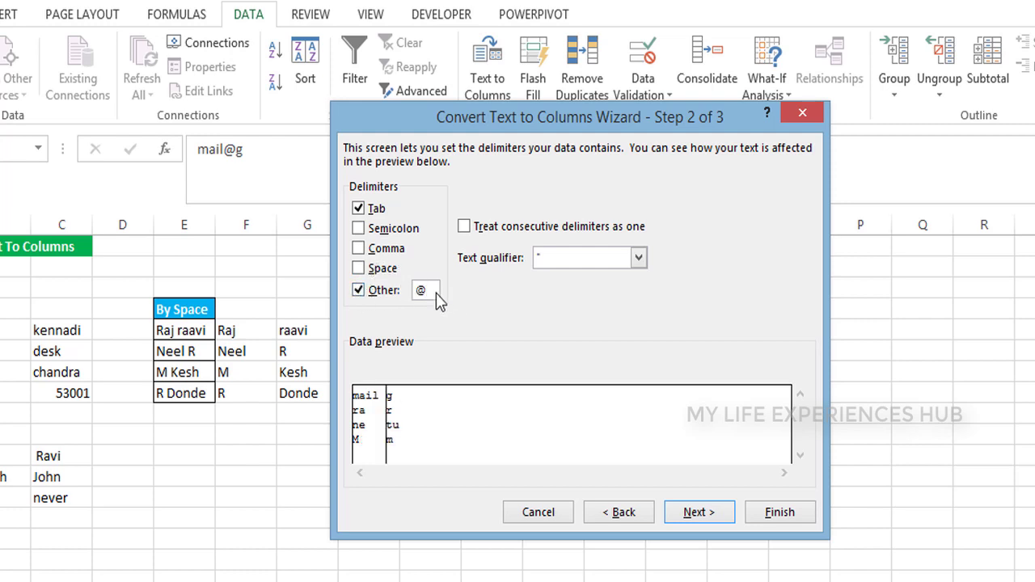
{"action": "left_click", "coordinate": [697, 513]}
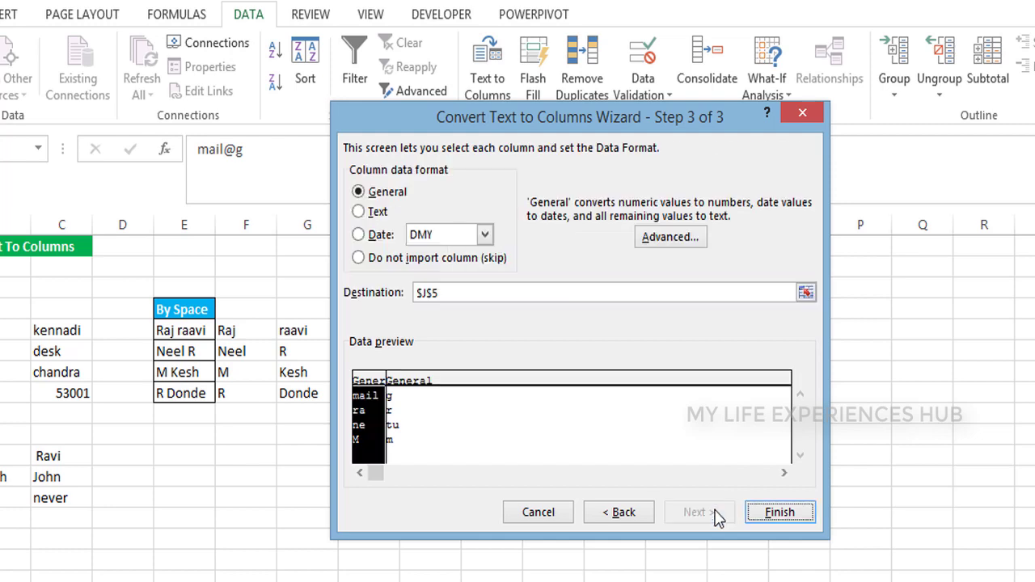
{"action": "left_click", "coordinate": [809, 296]}
{"action": "left_click", "coordinate": [553, 330]}
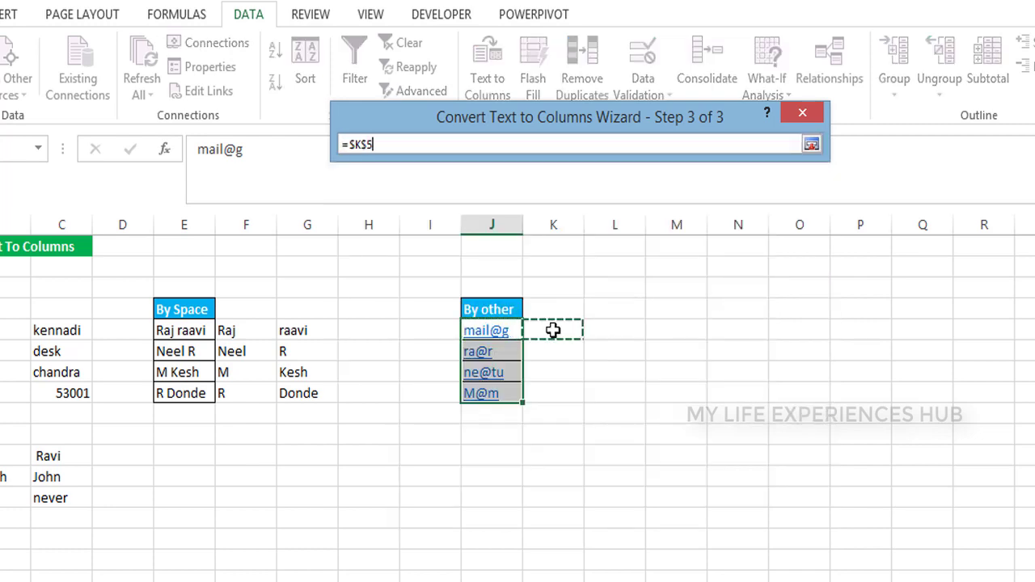
{"action": "left_click", "coordinate": [811, 144]}
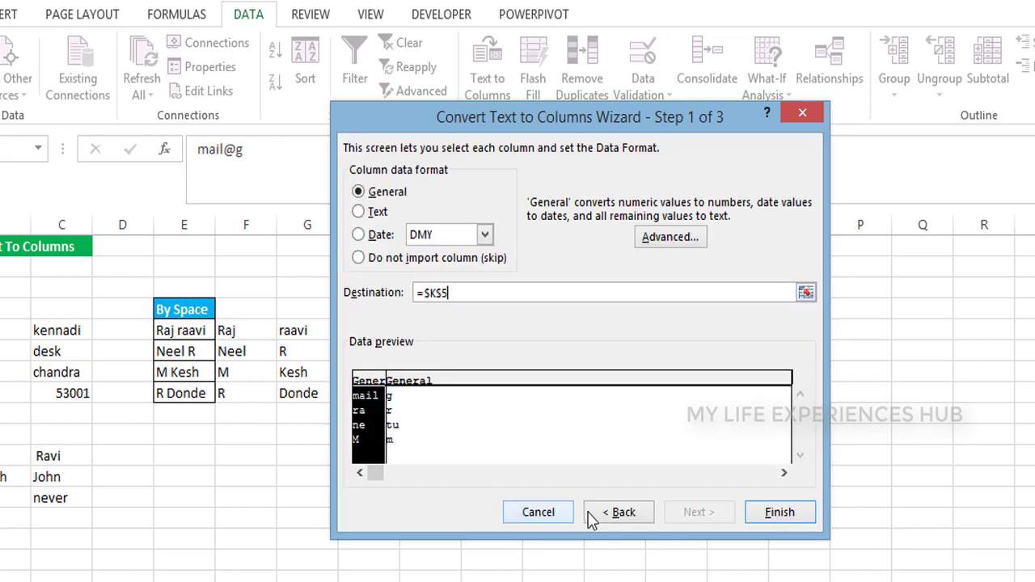
{"action": "left_click", "coordinate": [769, 515]}
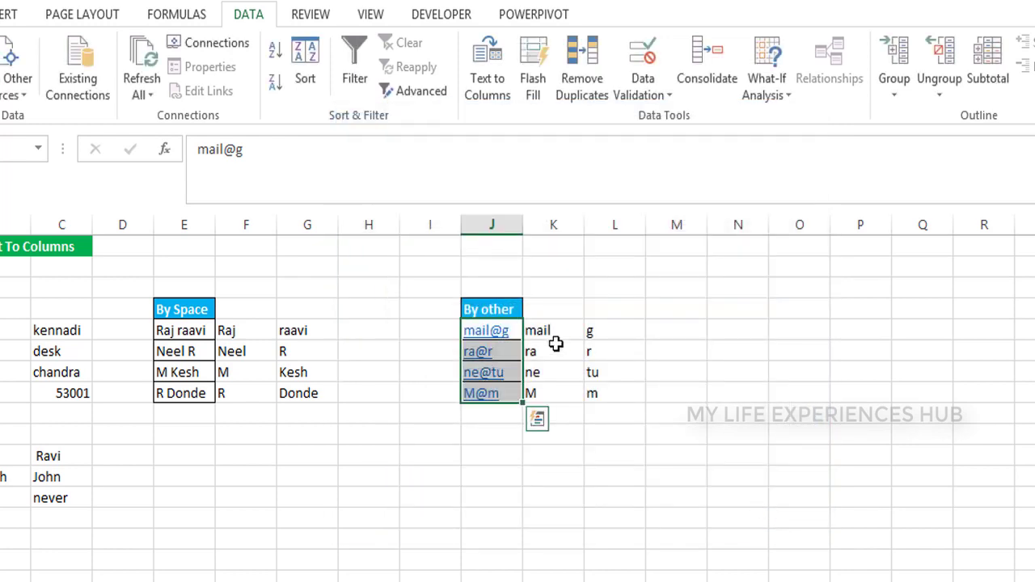
Review the split values in column K against the original @ entries
{"action": "left_click", "coordinate": [556, 345]}
{"action": "key", "text": "Left"}
{"action": "left_click", "coordinate": [553, 338]}
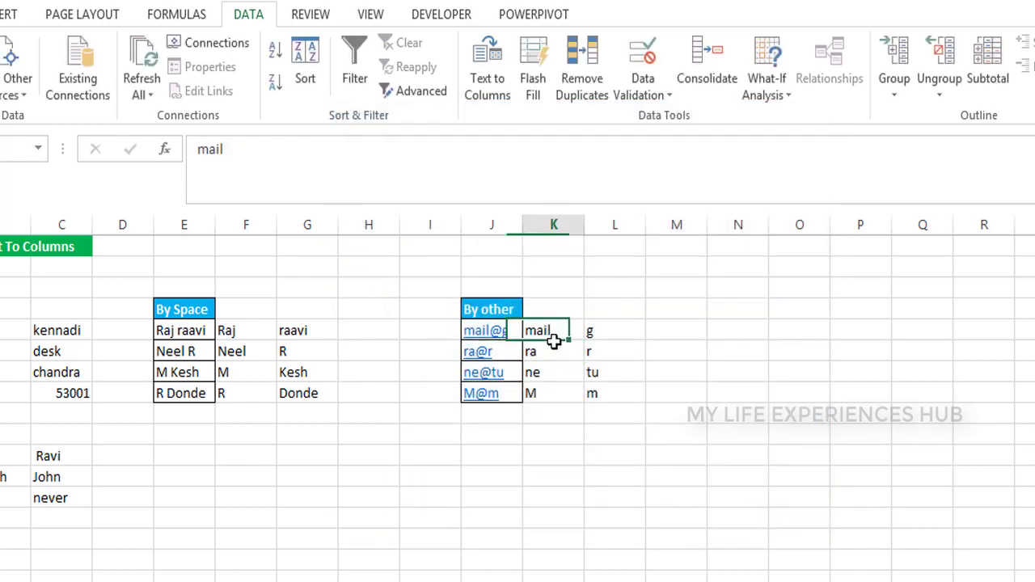
{"action": "key", "text": "Down"}
{"action": "key", "text": "Down"}
{"action": "key", "text": "Down"}
{"action": "key", "text": "Down"}
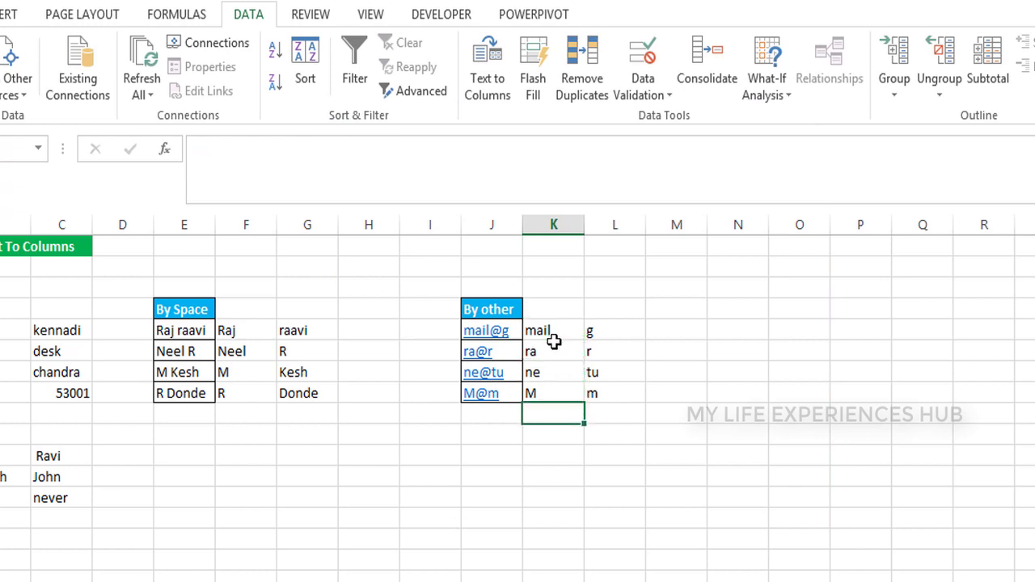
{"action": "key", "text": "Left"}
{"action": "key", "text": "Left"}
{"action": "key", "text": "Left"}
{"action": "key", "text": "Up"}
{"action": "key", "text": "Up"}
{"action": "key", "text": "Up"}
{"action": "key", "text": "Up"}
{"action": "key", "text": "Up"}
{"action": "key", "text": "Up"}
{"action": "key", "text": "Up"}
{"action": "key", "text": "Up"}
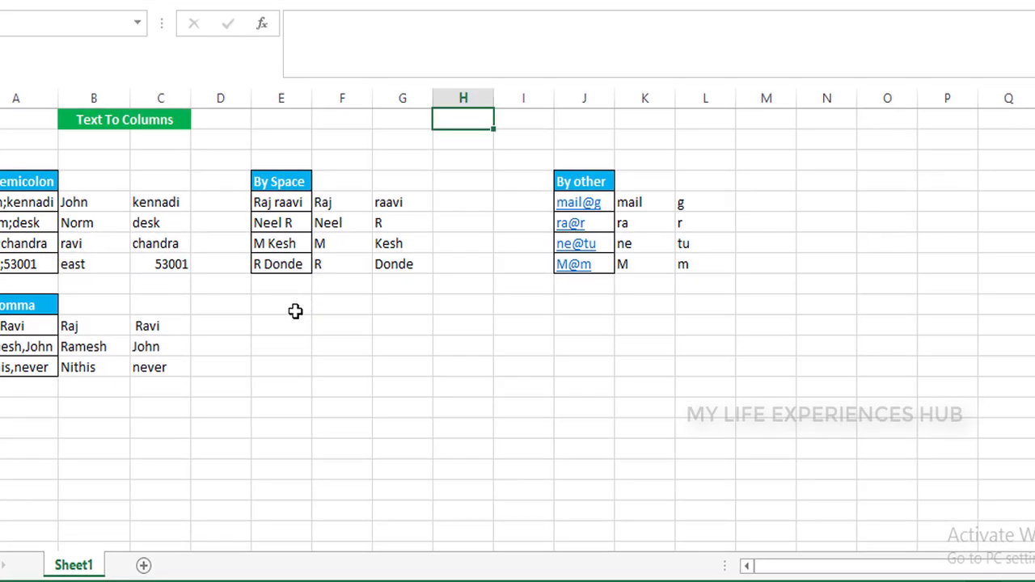
Add a 'By user Convenient' header styled like By Space and merged and centred across two columns
{"action": "left_click", "coordinate": [295, 312]}
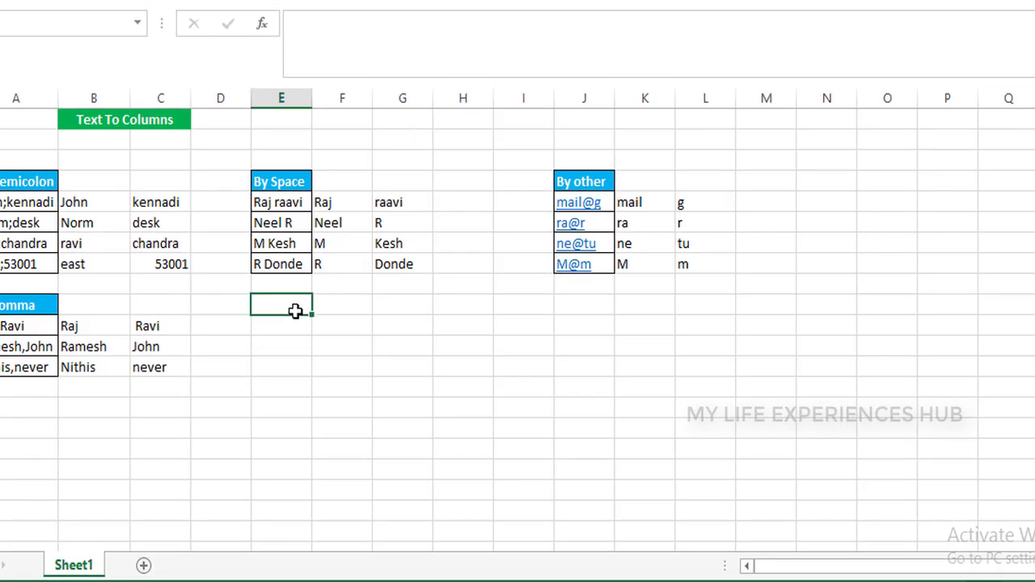
{"action": "type", "text": "By user"}
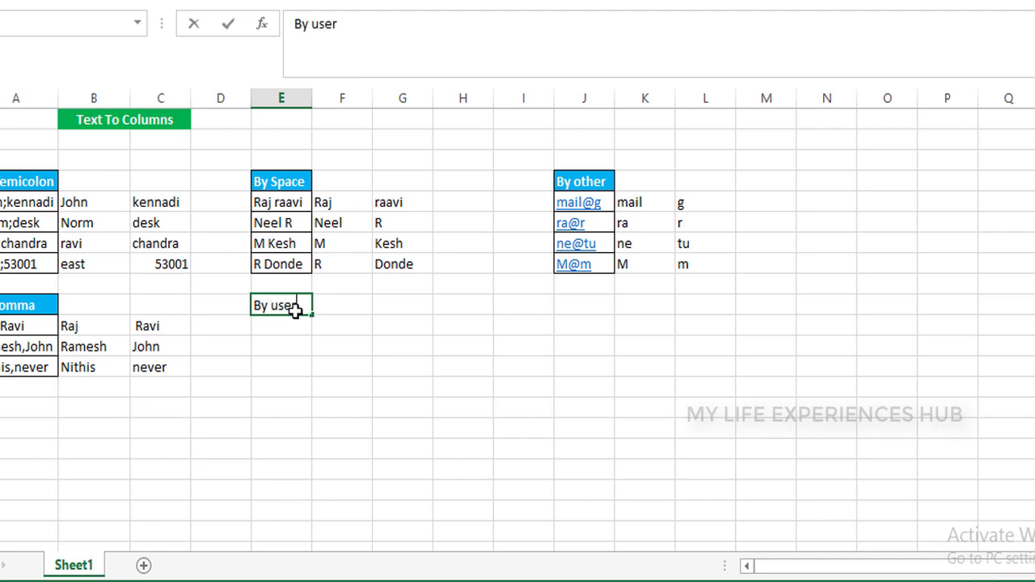
{"action": "type", "text": " Convenient"}
{"action": "key", "text": "Return"}
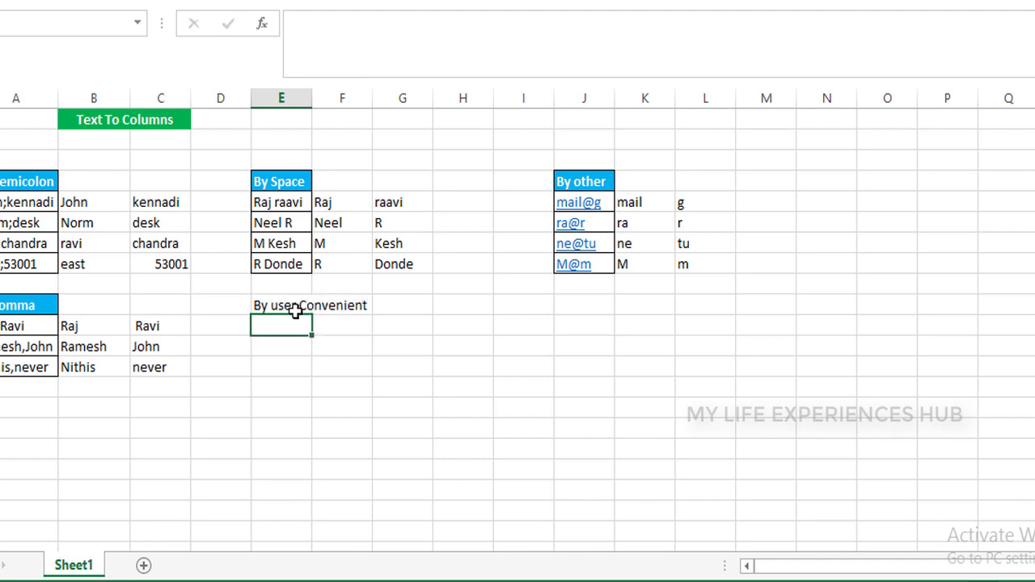
{"action": "left_click", "coordinate": [295, 312]}
{"action": "key", "text": "shift+Right"}
{"action": "left_click", "coordinate": [278, 186]}
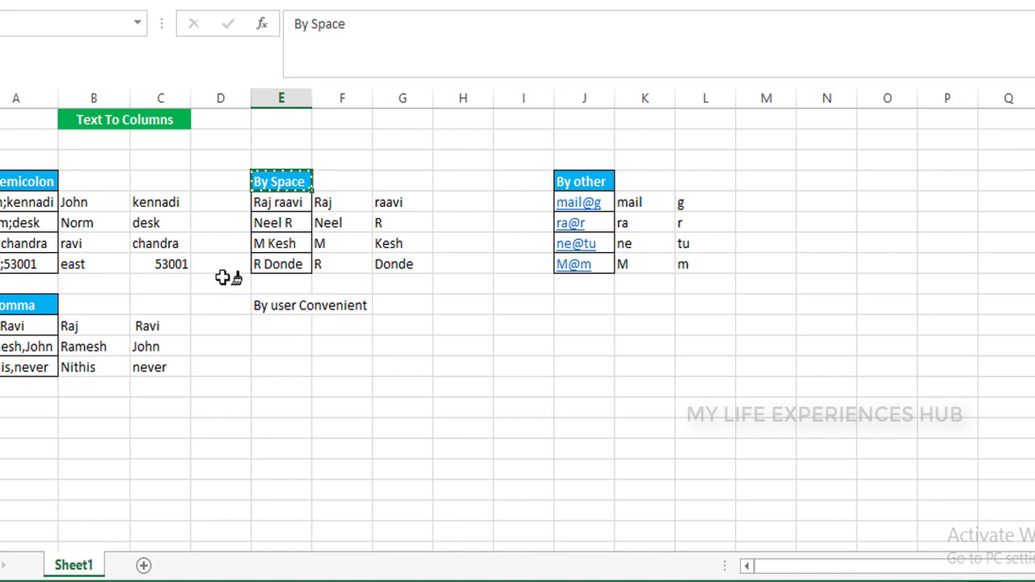
{"action": "left_click", "coordinate": [265, 303]}
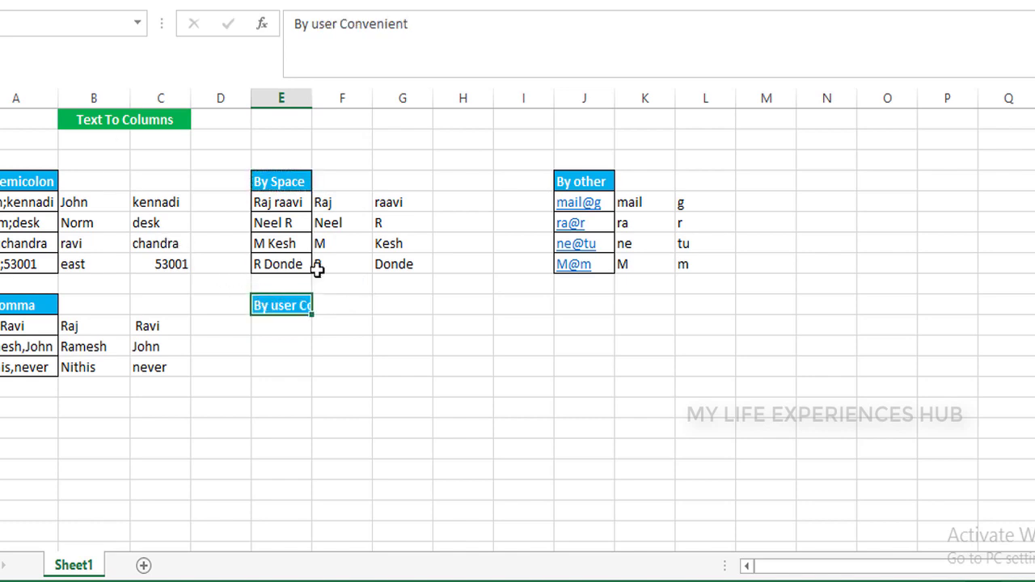
{"action": "key", "text": "shift+Right"}
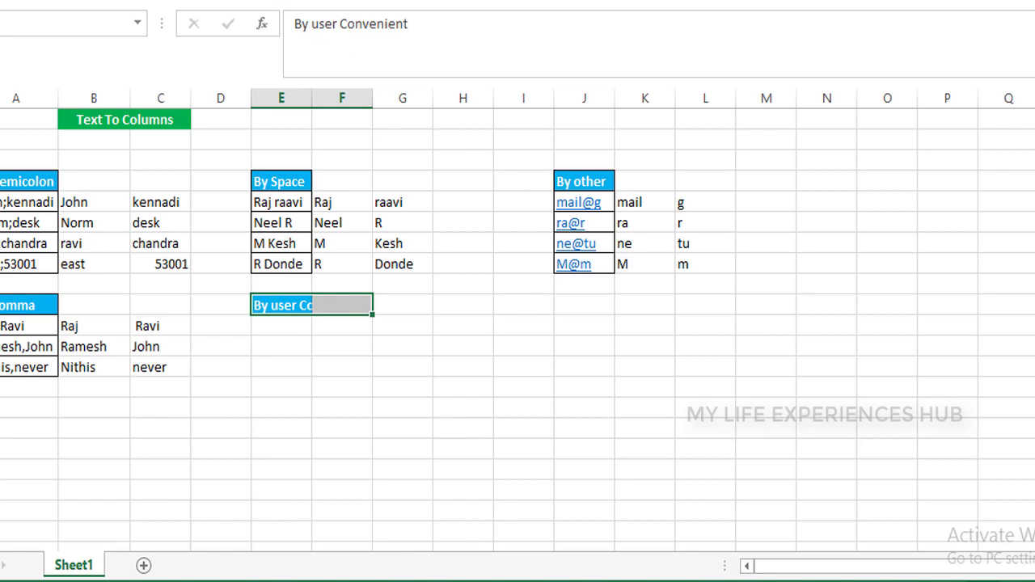
{"action": "key", "text": "alt+h"}
{"action": "key", "text": "m"}
{"action": "key", "text": "c"}
{"action": "left_click", "coordinate": [299, 325]}
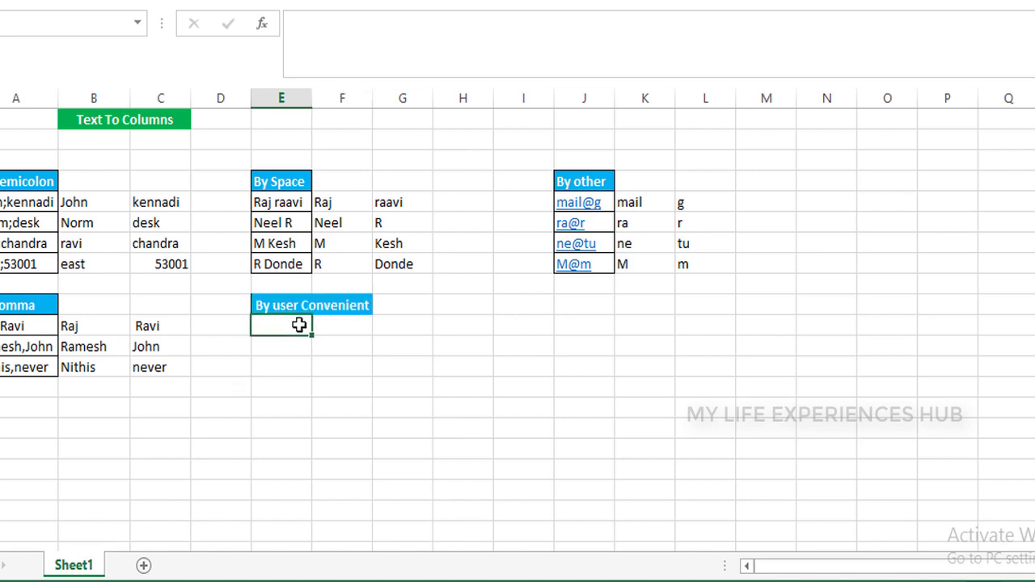
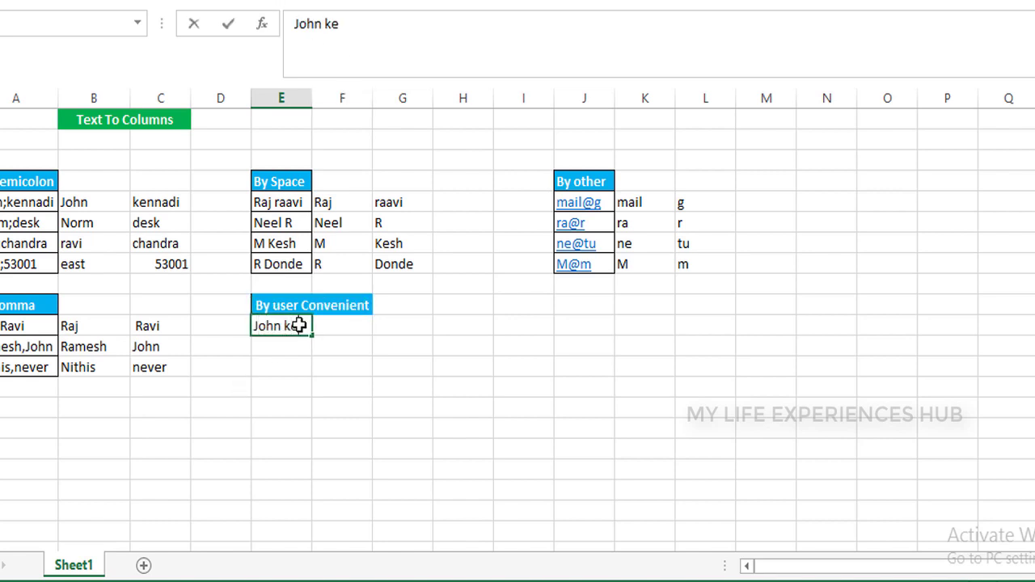
{"action": "key", "text": "Return"}
{"action": "type", "text": "Nive"}
{"action": "key", "text": "Return"}
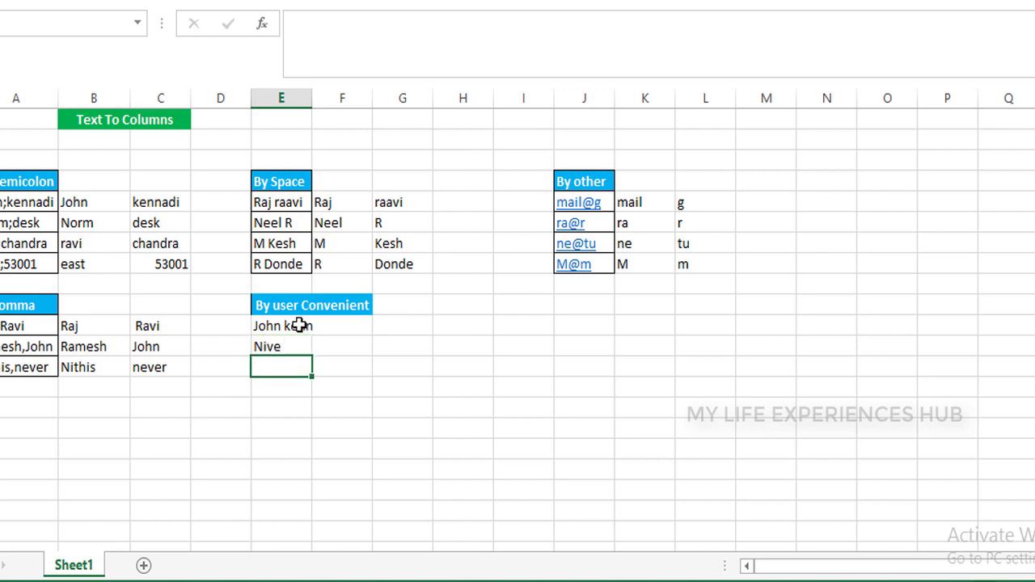
{"action": "type", "text": "Mo"}
{"action": "type", "text": "Ra"}
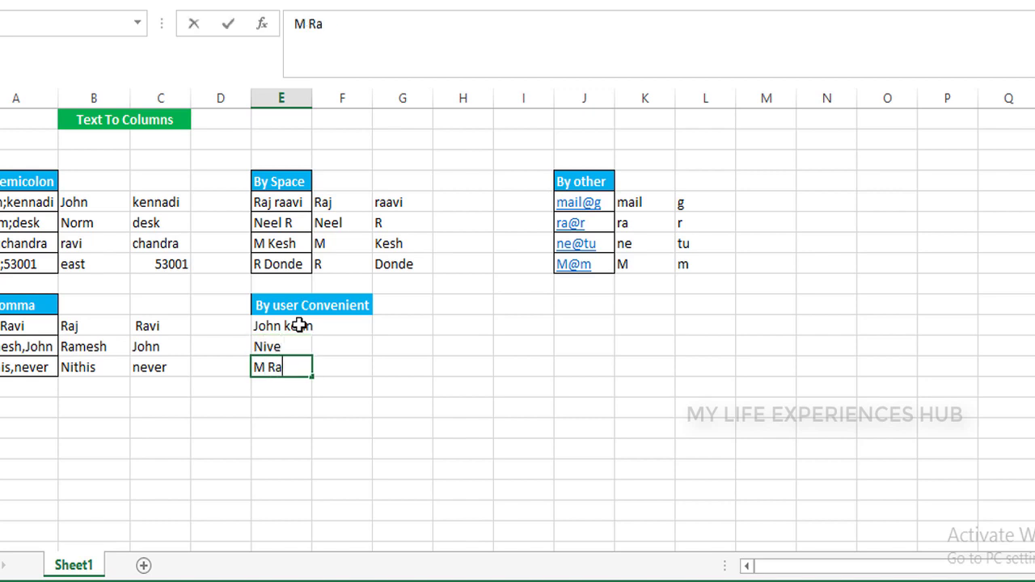
{"action": "type", "text": "jesh"}
{"action": "key", "text": "Return"}
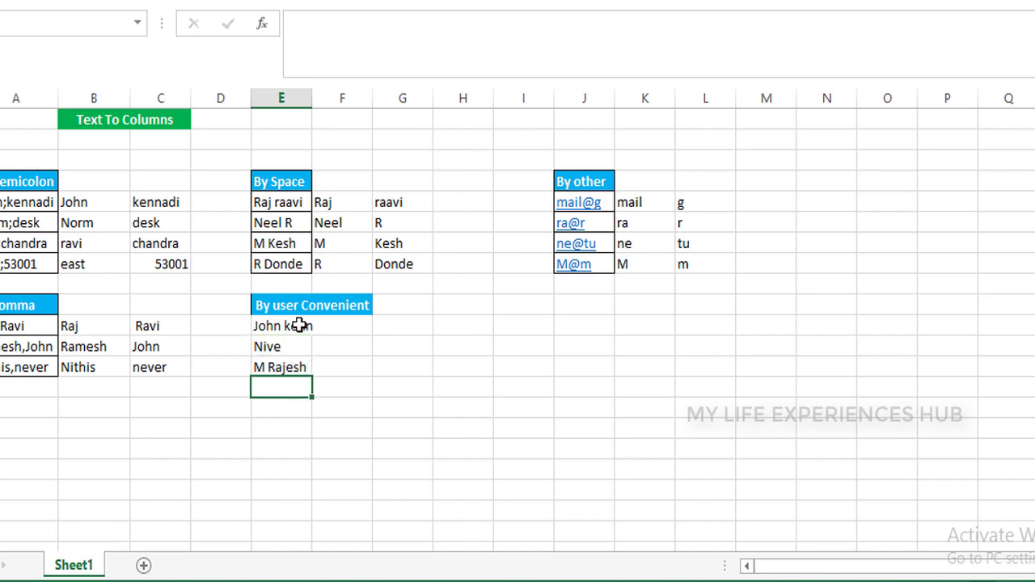
AutoFit the column width to the three sample names
{"action": "left_click", "coordinate": [299, 325]}
{"action": "key", "text": "shift+Down"}
{"action": "key", "text": "shift+Down"}
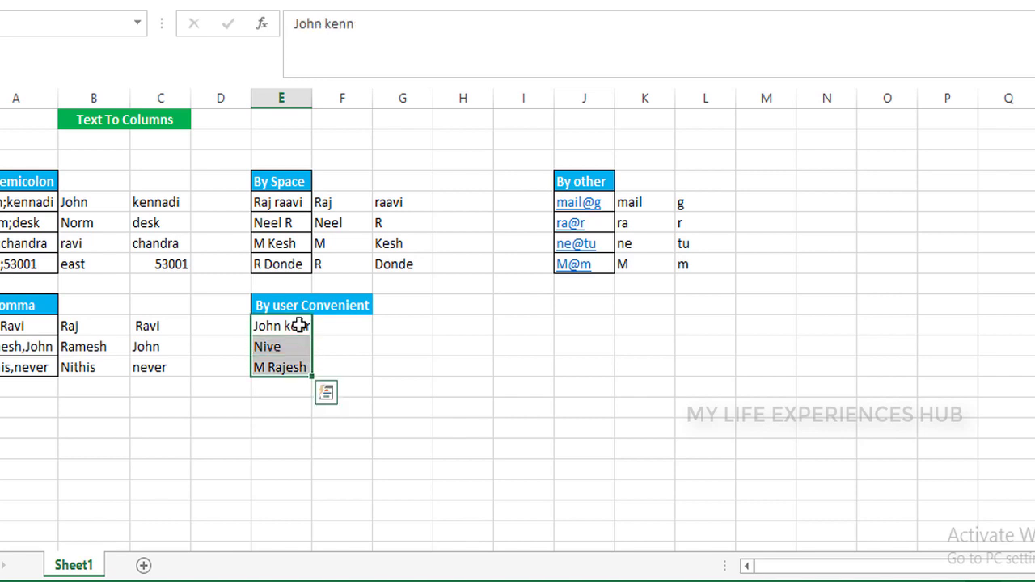
{"action": "key", "text": "alt"}
{"action": "key", "text": "h"}
{"action": "key", "text": "o"}
{"action": "key", "text": "i"}
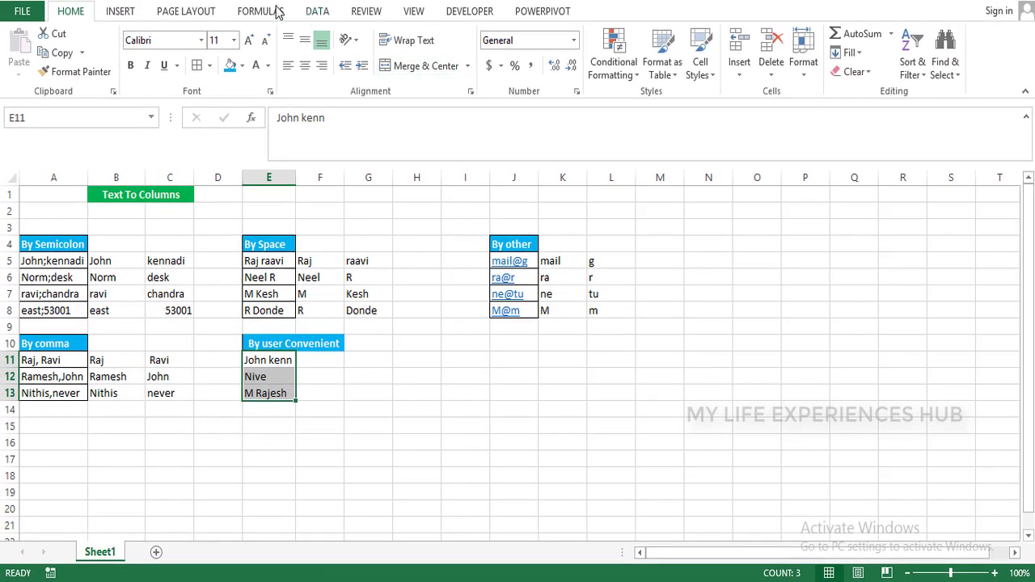
Split the names at fixed widths with Text to Columns, adjusting break lines, destination $F$11
{"action": "left_click", "coordinate": [312, 15]}
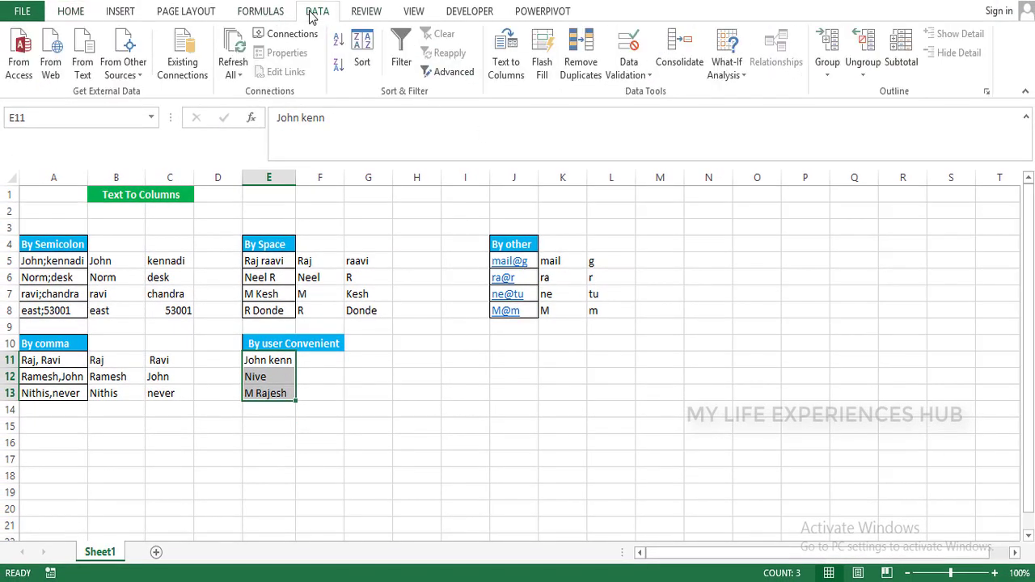
{"action": "left_click", "coordinate": [501, 55]}
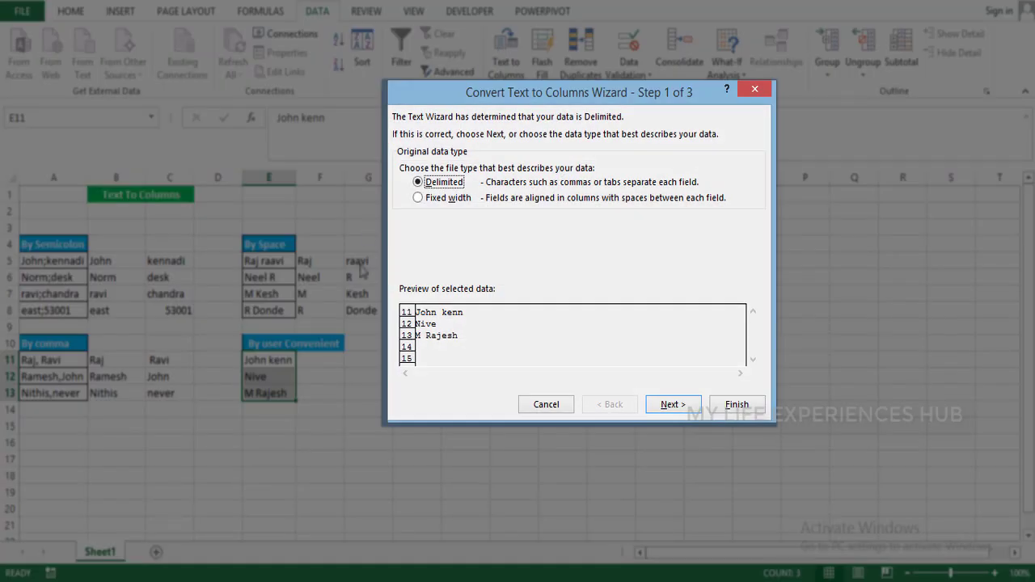
{"action": "left_click", "coordinate": [437, 199]}
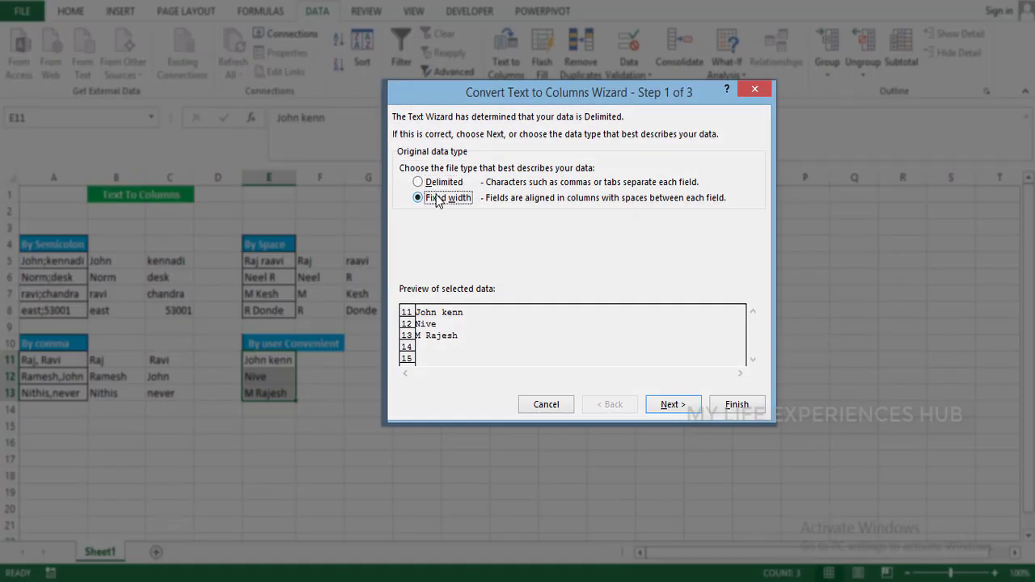
{"action": "left_click", "coordinate": [675, 409]}
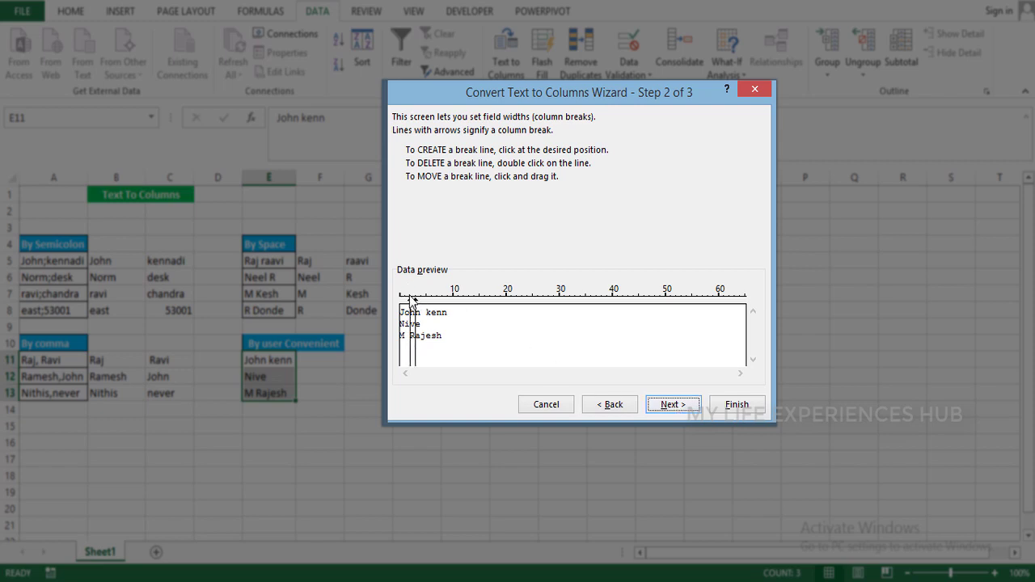
{"action": "left_click_drag", "start_coordinate": [418, 305], "coordinate": [417, 303]}
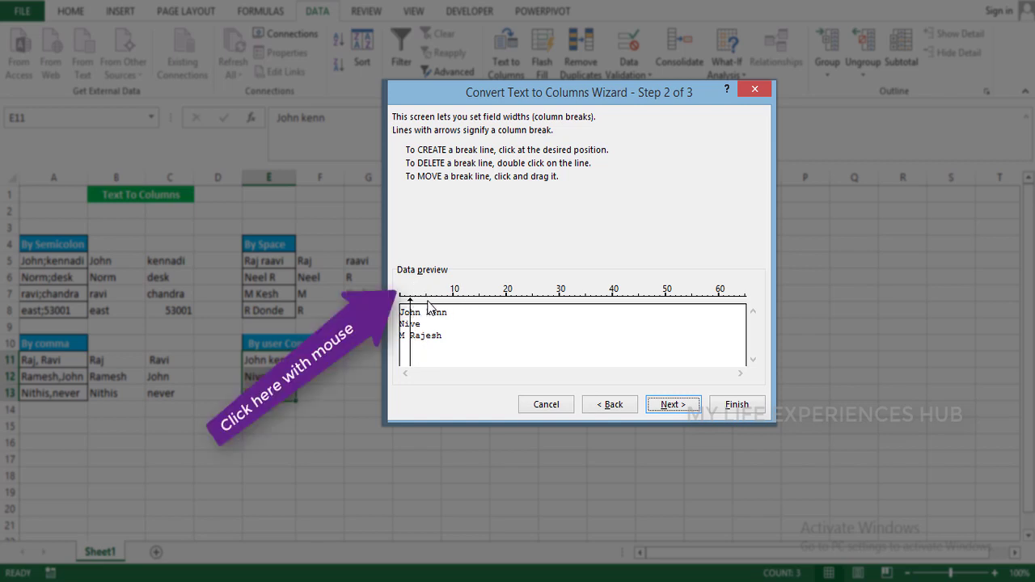
{"action": "left_click", "coordinate": [428, 305]}
{"action": "left_click", "coordinate": [678, 406]}
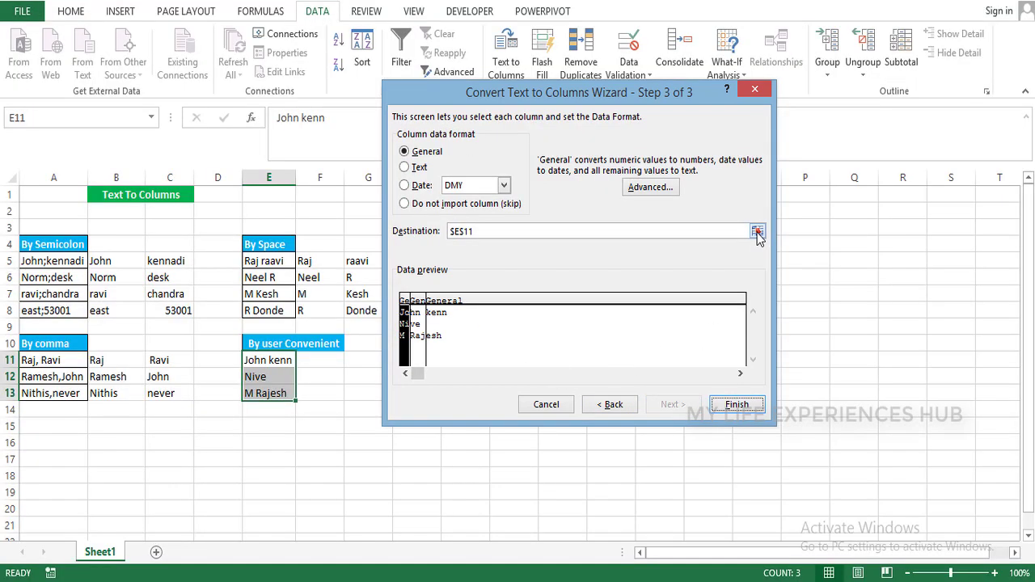
{"action": "left_click", "coordinate": [757, 231]}
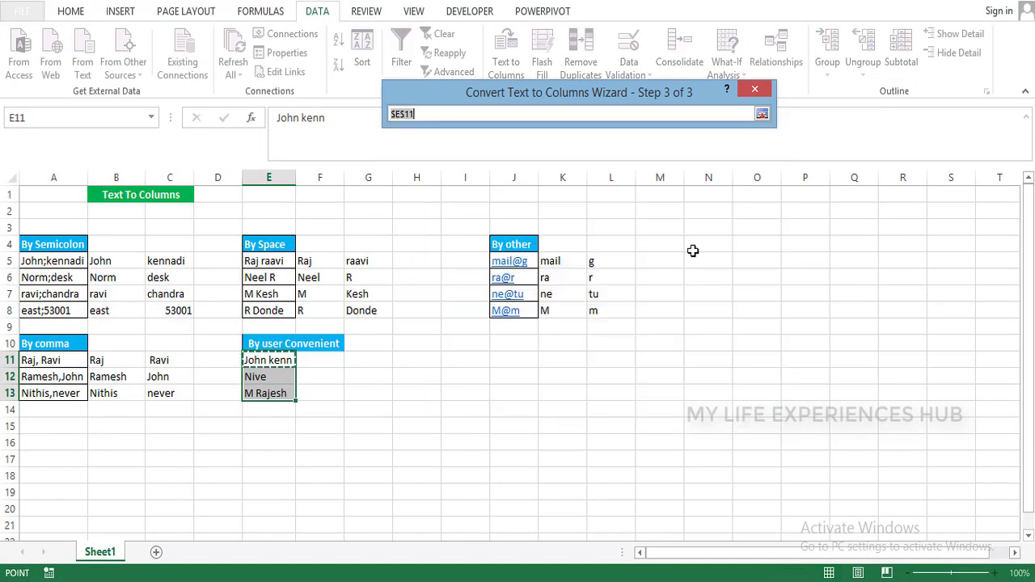
{"action": "left_click", "coordinate": [317, 360]}
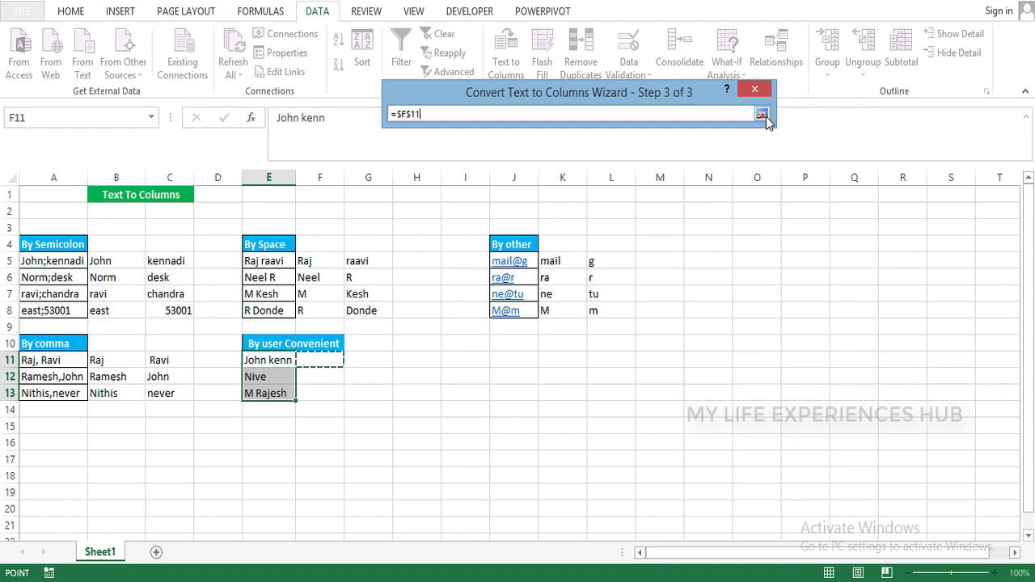
{"action": "left_click", "coordinate": [762, 114]}
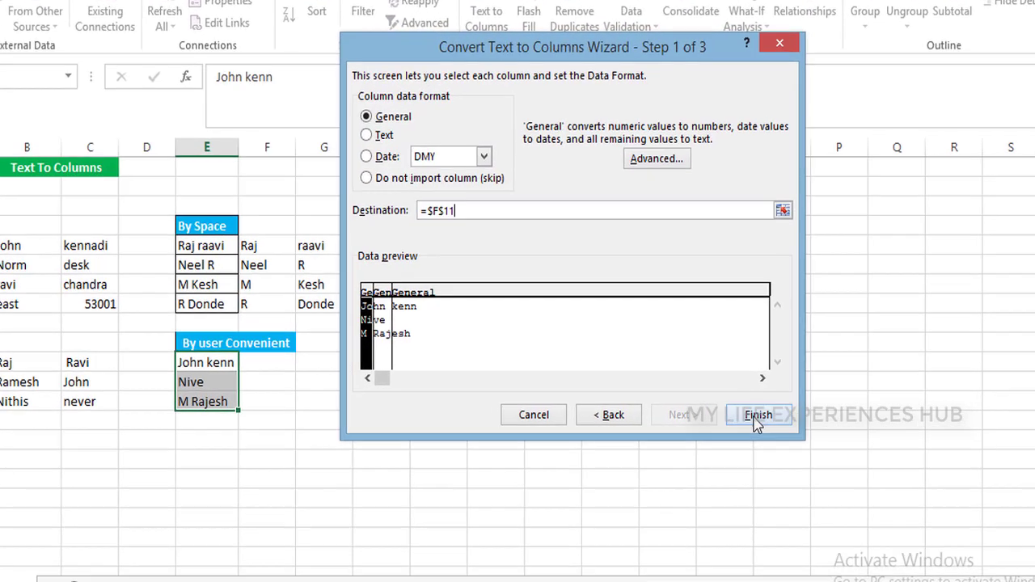
{"action": "left_click", "coordinate": [737, 404]}
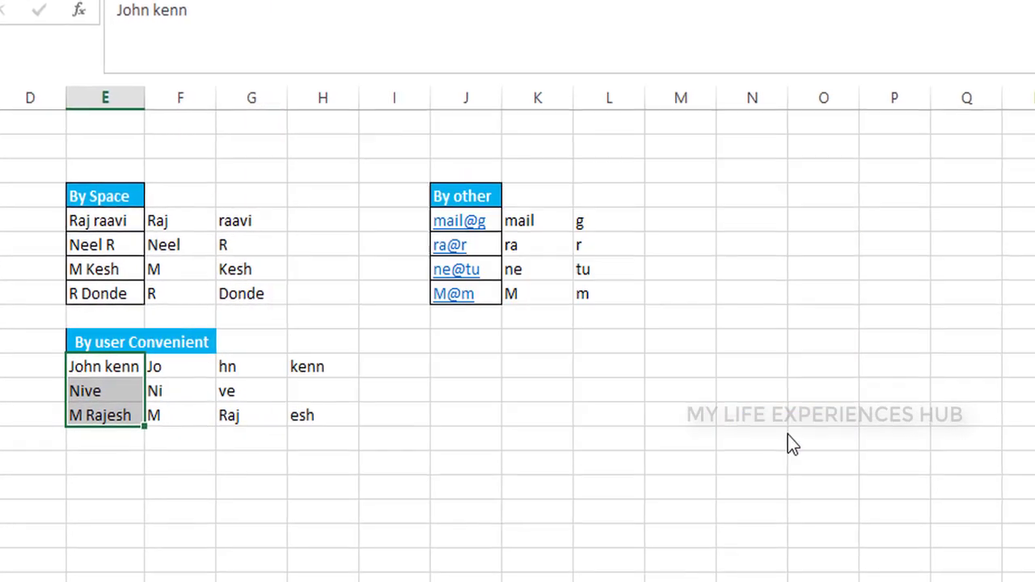
Check the split results, then apply All Borders to the original names in E11:E13
{"action": "left_click", "coordinate": [209, 392]}
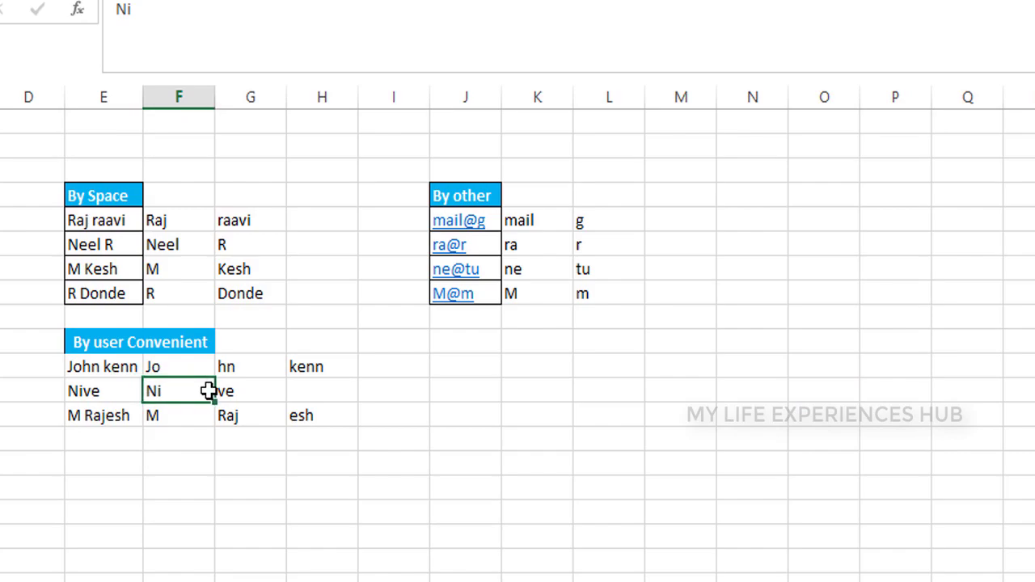
{"action": "key", "text": "Right"}
{"action": "key", "text": "Right"}
{"action": "key", "text": "Left"}
{"action": "key", "text": "Left"}
{"action": "key", "text": "Left"}
{"action": "key", "text": "Up"}
{"action": "key", "text": "shift+Down"}
{"action": "key", "text": "shift+Down"}
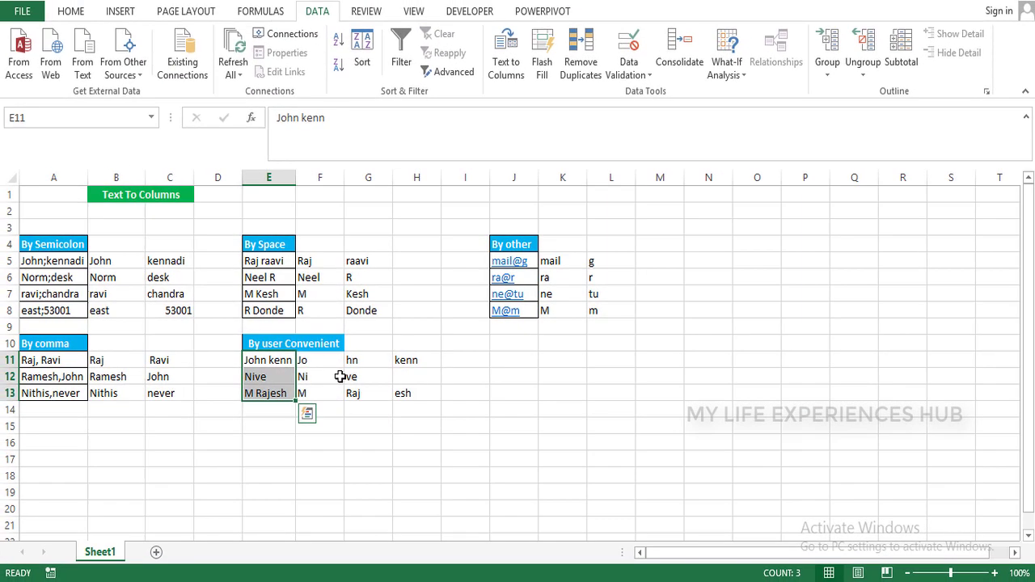
{"action": "key", "text": "alt+h"}
{"action": "key", "text": "b"}
{"action": "key", "text": "a"}
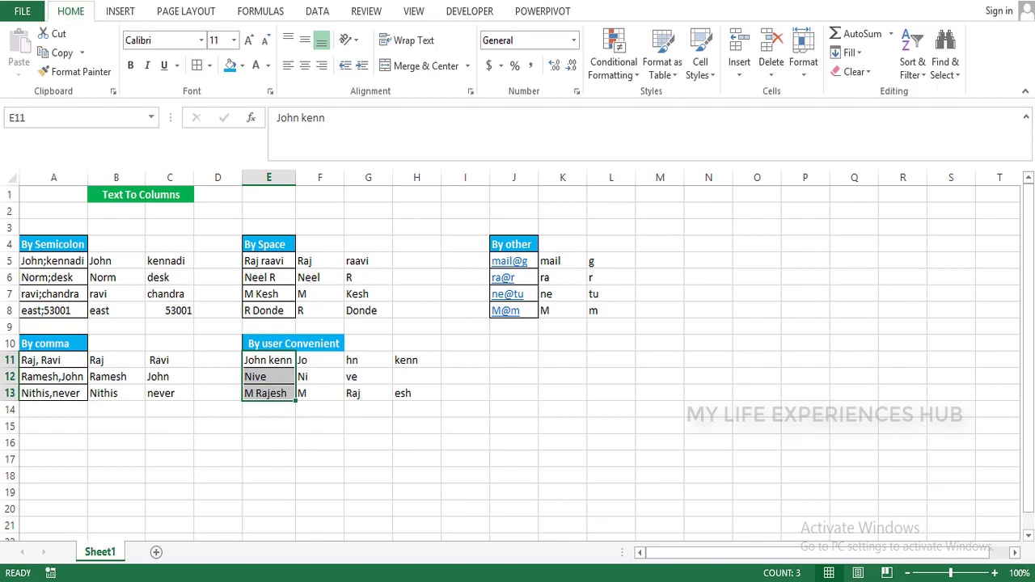